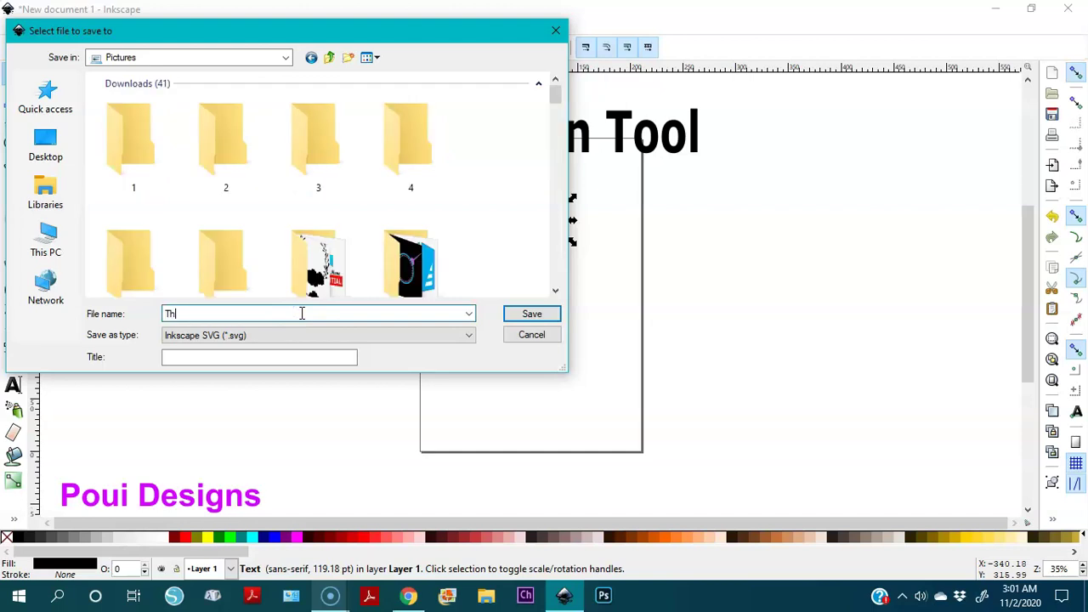
Save the document in the Pictures folder as The Bezier Tool in Inkscape SVG format
text(ezie)
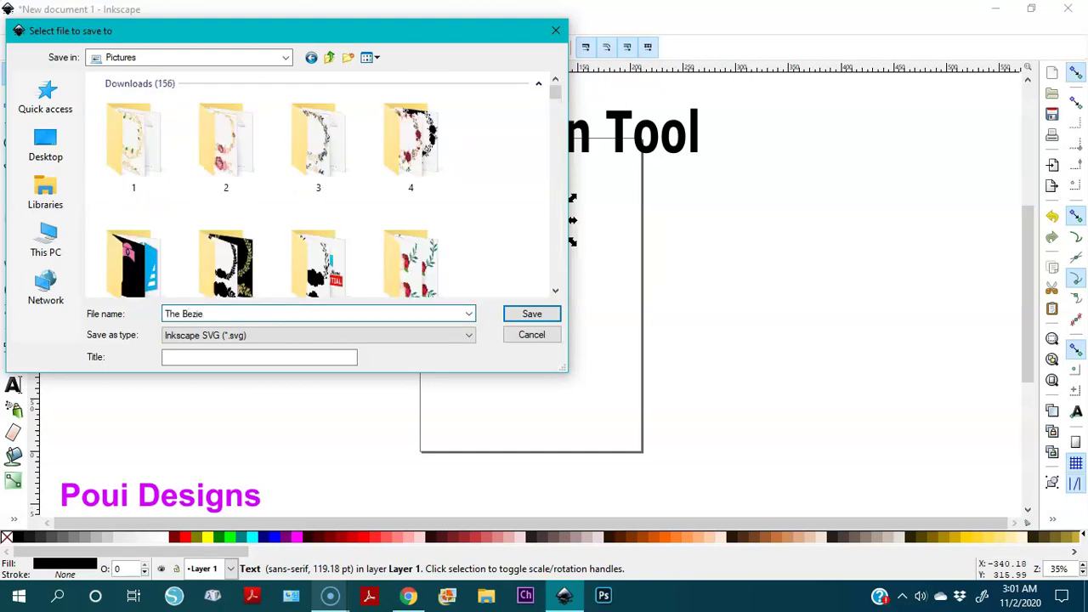
text(r Tool)
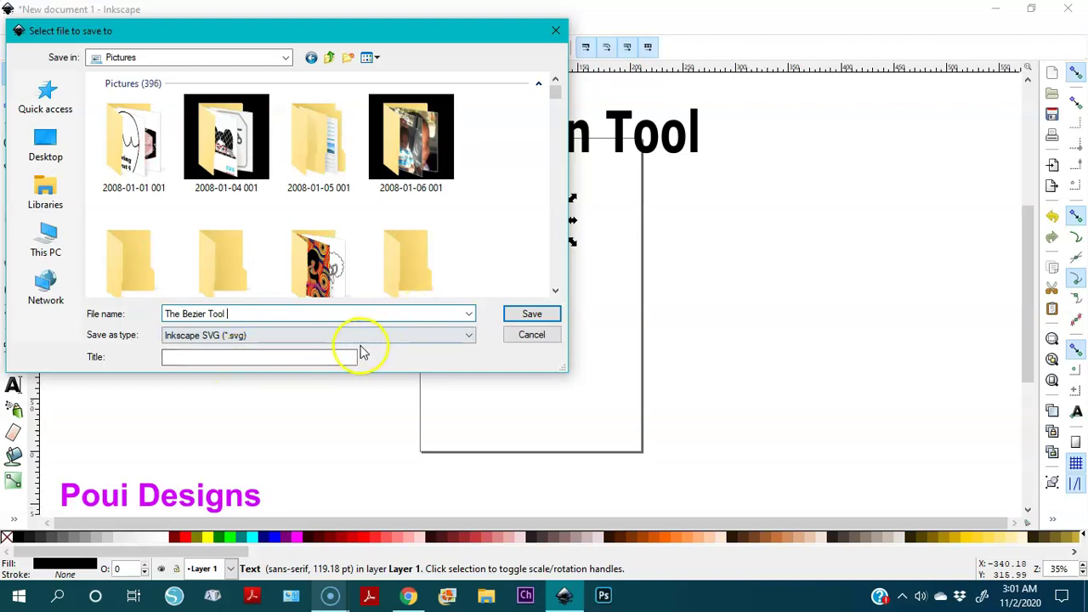
click(545, 314)
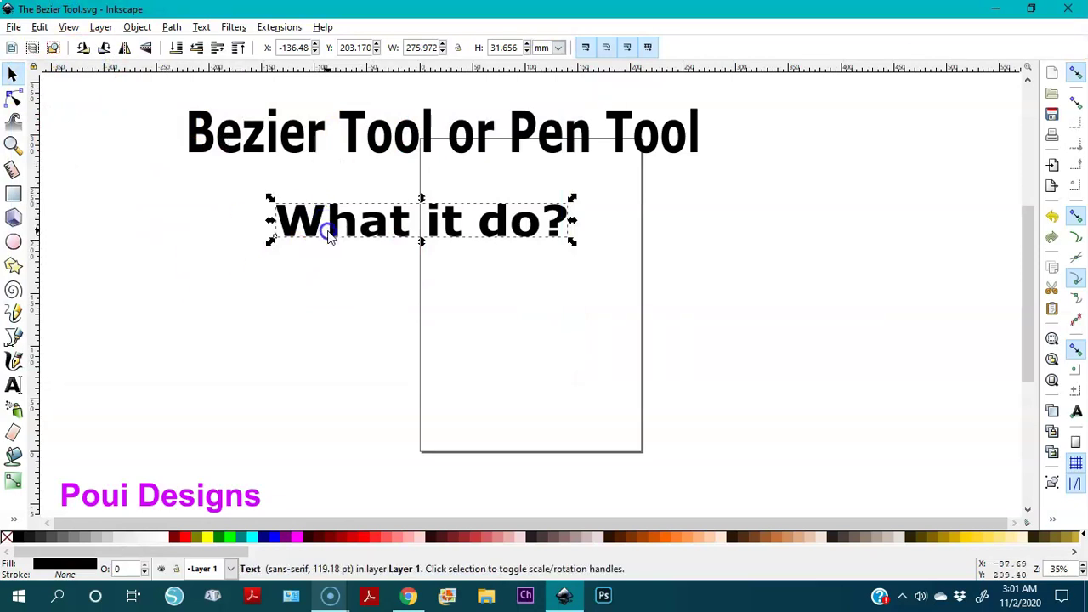
Move both heading texts together about 98 mm up and 19 mm to the right to free up drawing space
key(ctrl+a)
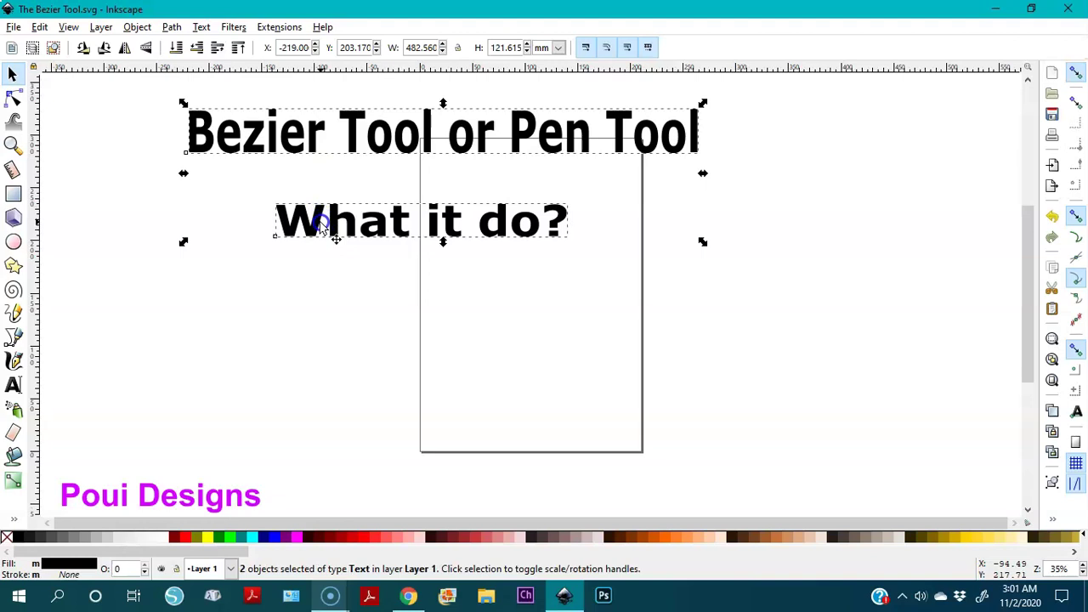
drag(344, 225, 365, 122)
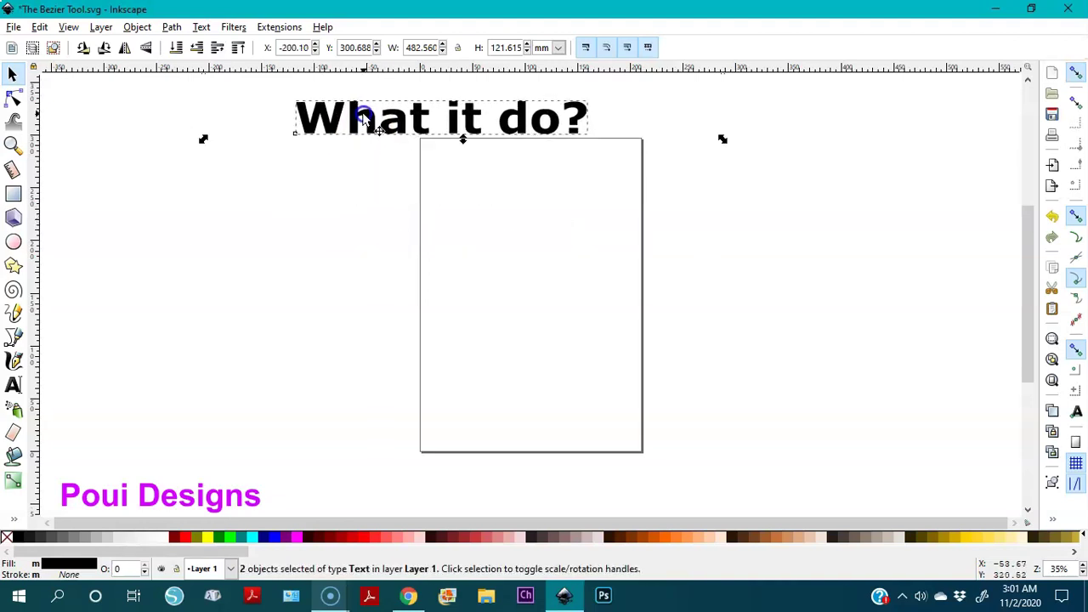
Draw a closed, irregular four-sided shape with straight Bezier segments in the empty area left of the page
click(15, 336)
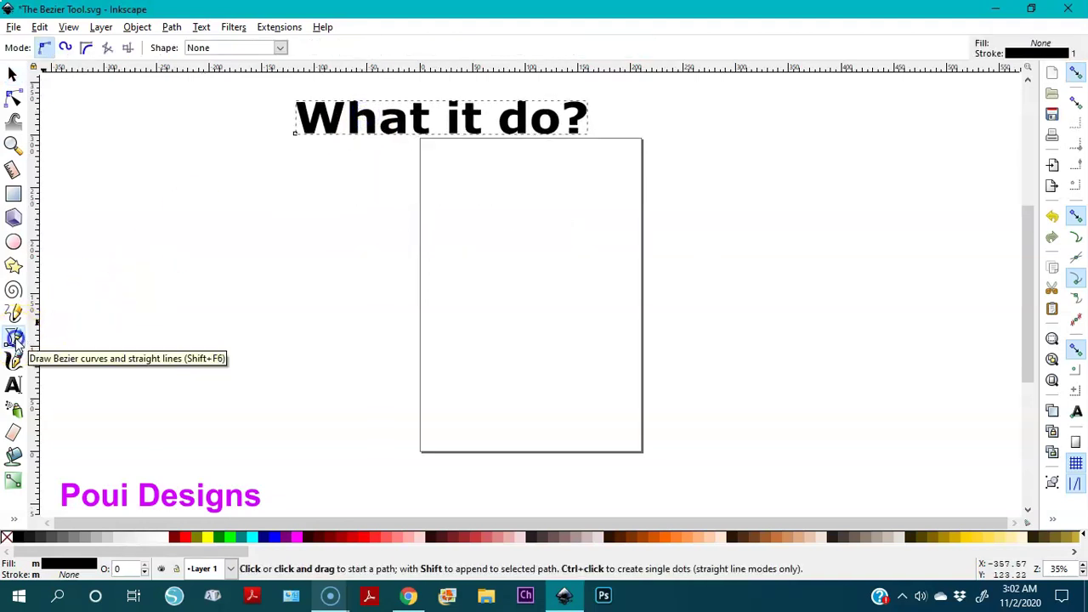
click(193, 297)
click(274, 253)
click(360, 308)
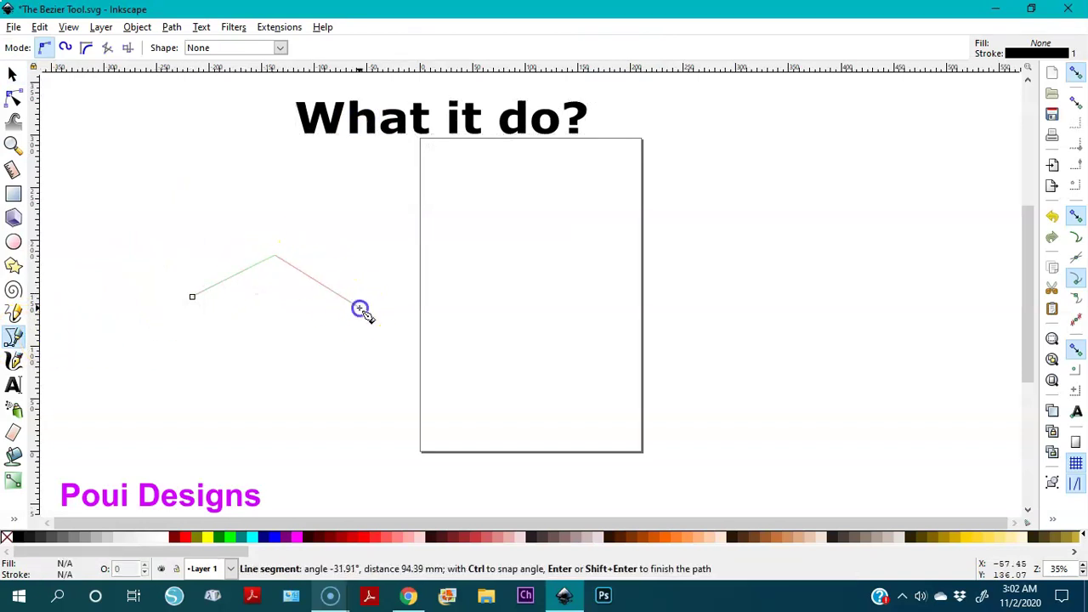
click(233, 345)
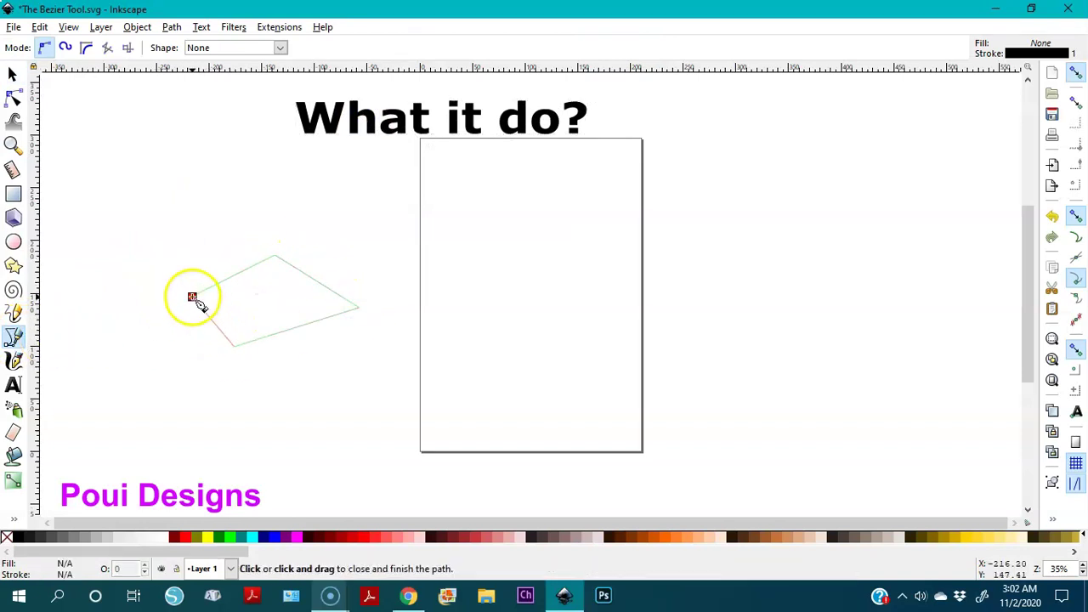
click(192, 296)
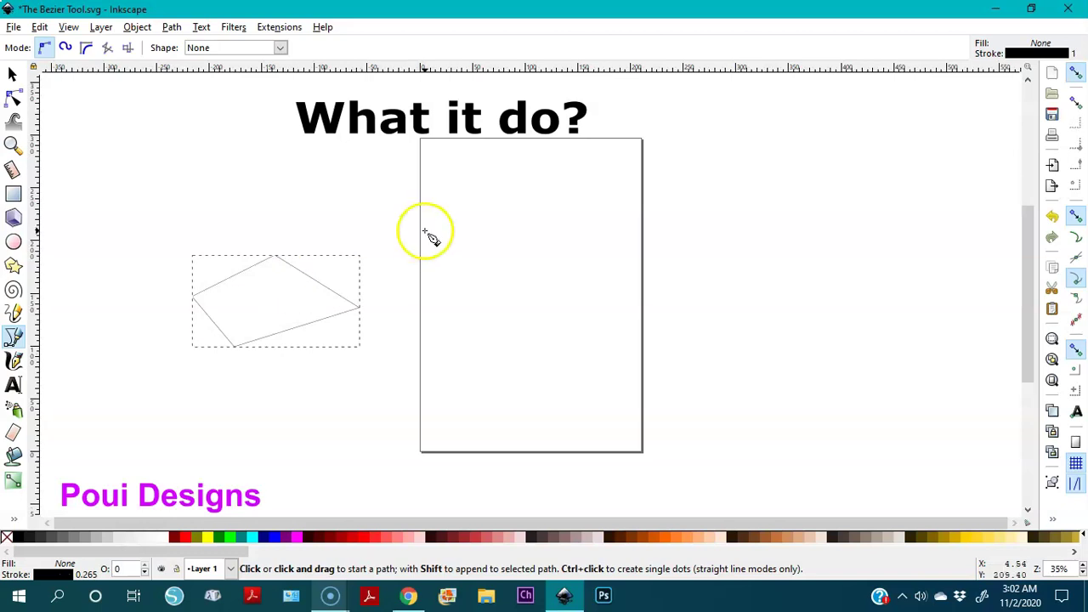
Draw a single straight Bezier line about 72 mm long, sloping steeply down to the right, in the upper part of the page
click(460, 215)
click(486, 286)
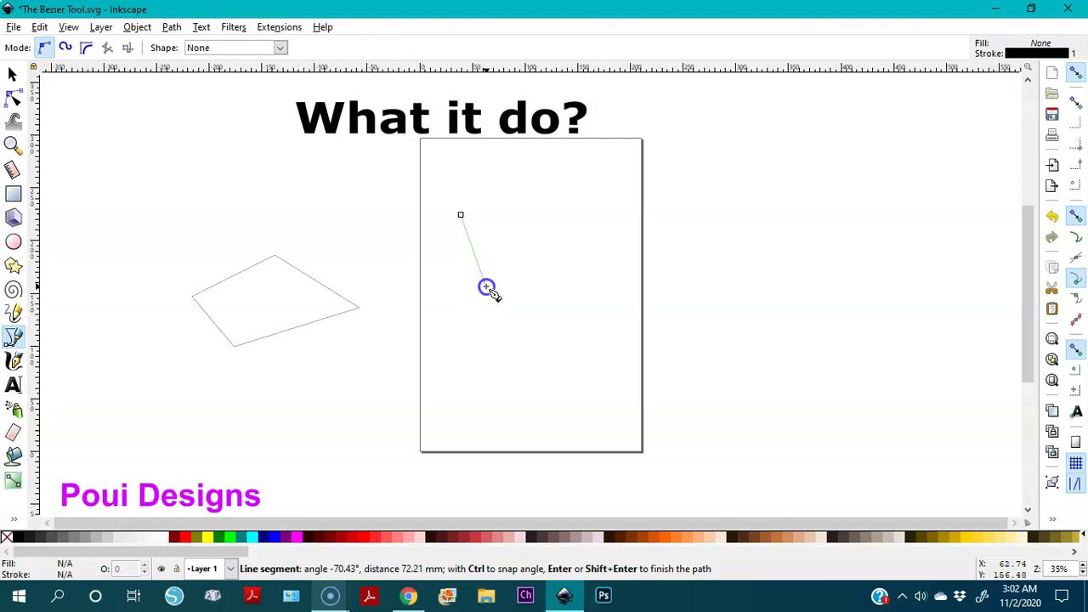
right_click(486, 287)
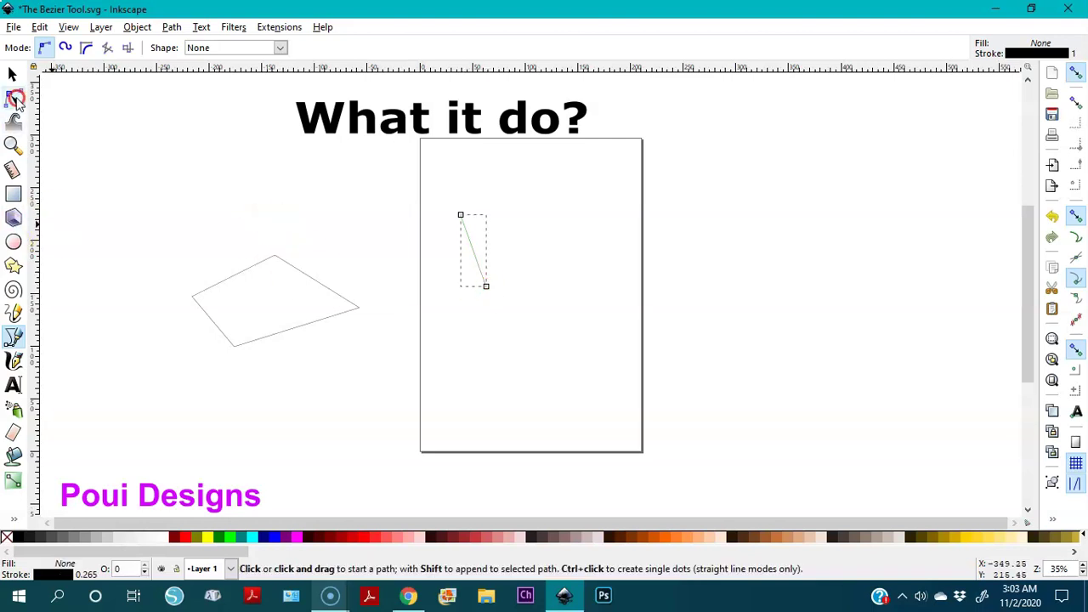
Bend the straight line on the page into a curve bulging right and adjust the direction handles of both end nodes
click(14, 98)
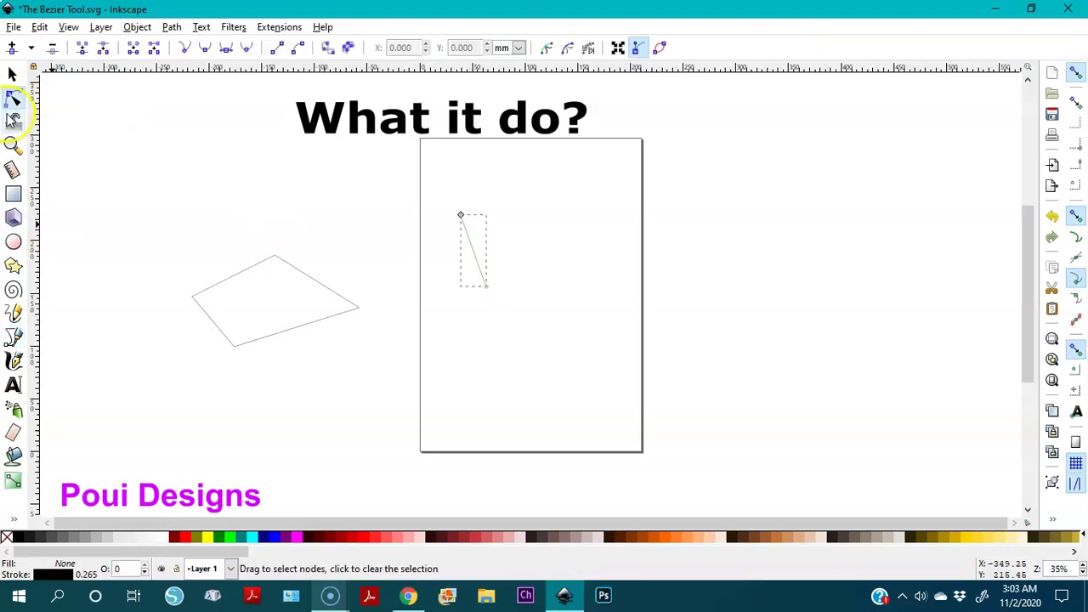
drag(477, 256, 512, 237)
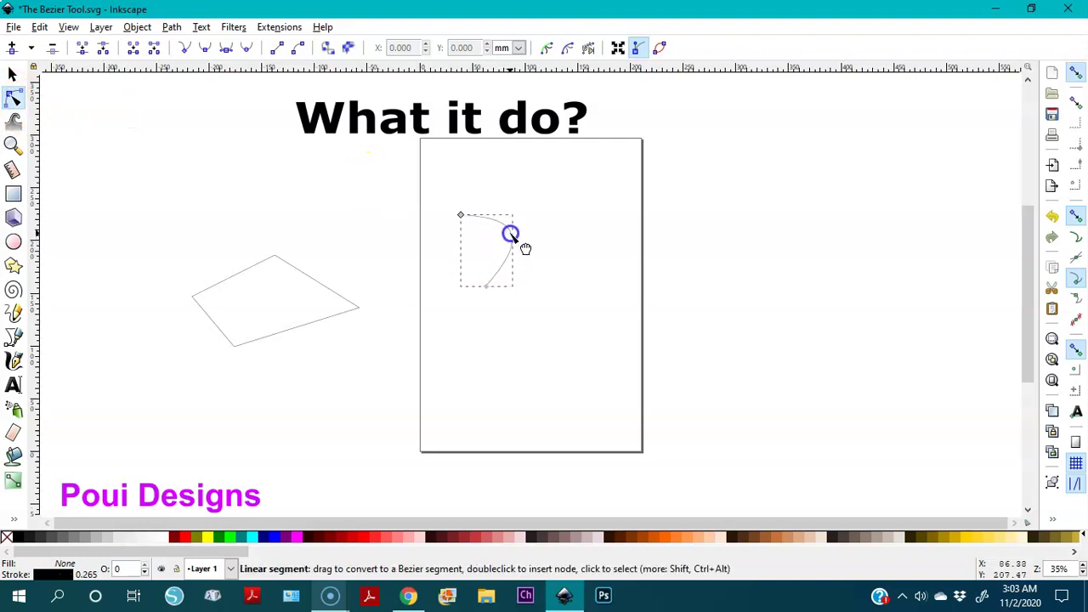
click(485, 289)
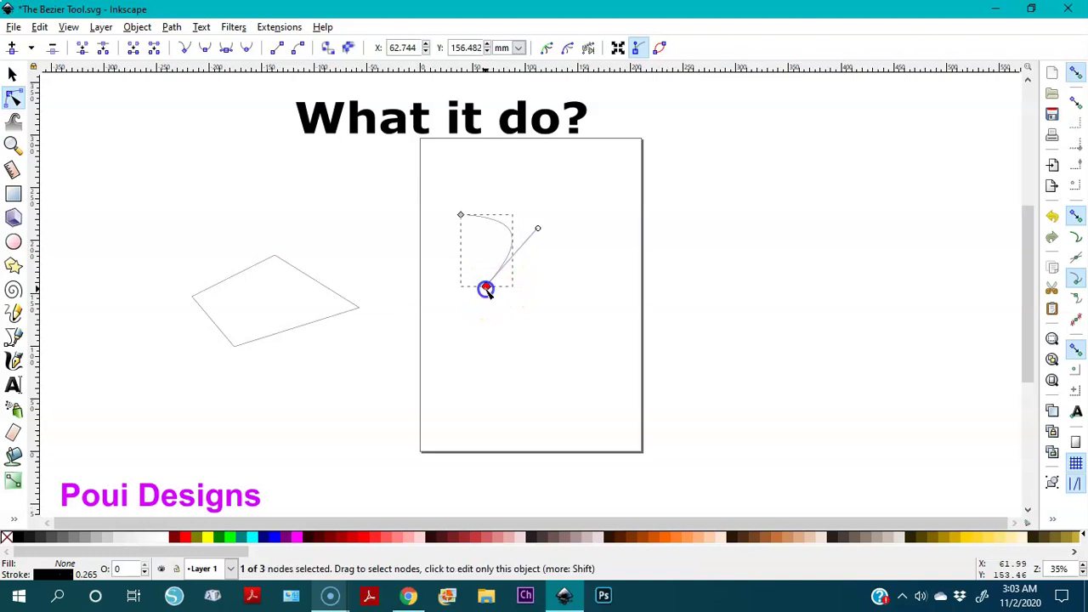
drag(537, 228, 570, 283)
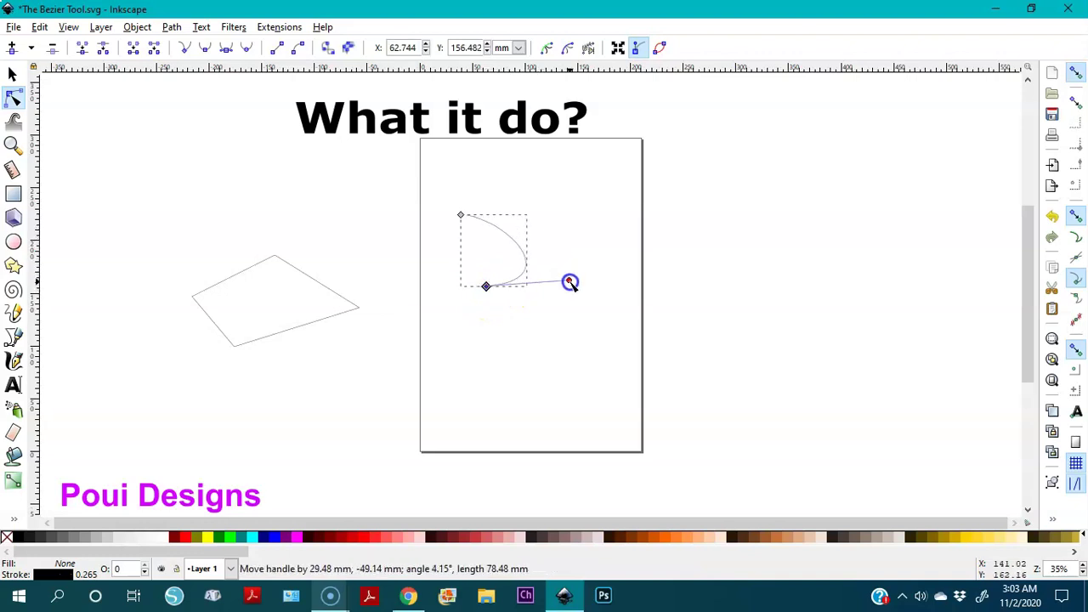
click(460, 215)
click(460, 215)
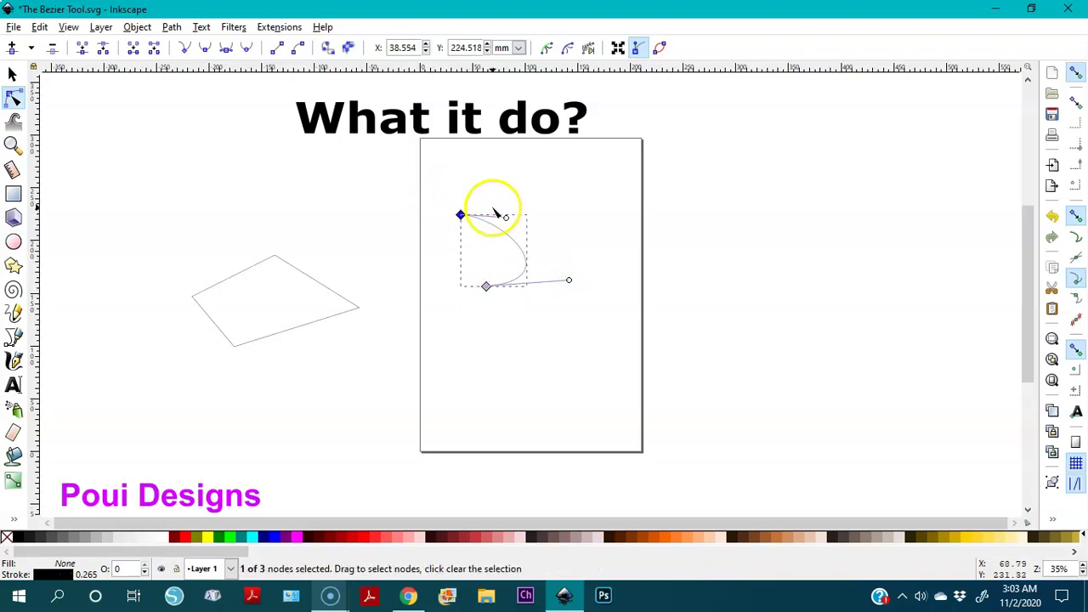
drag(507, 221, 504, 315)
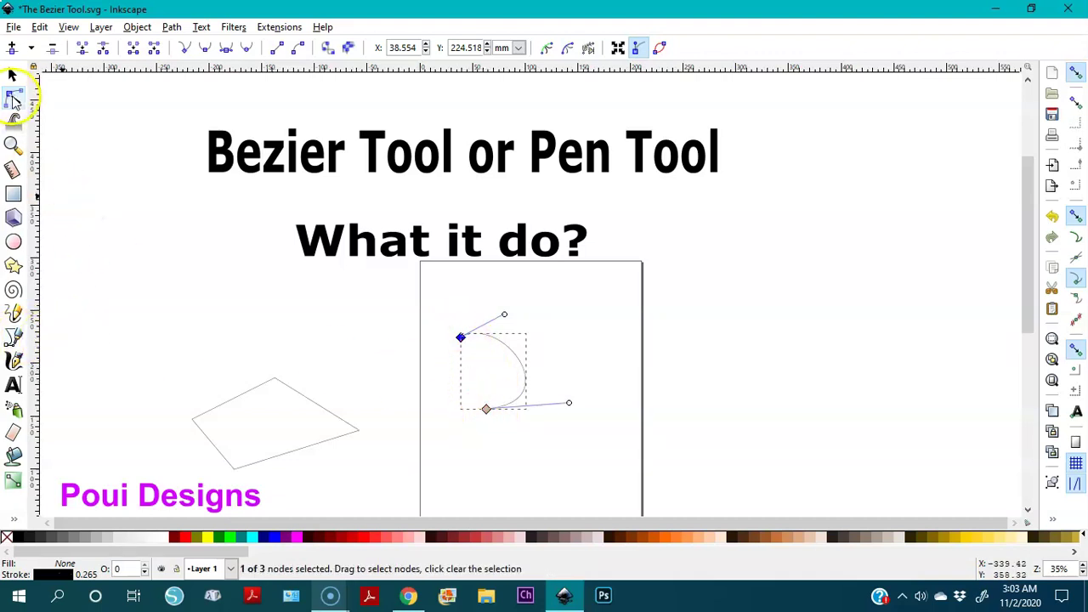
Round the curve further by pulling its segment outward and lengthening the upper end node's direction handle upward
click(535, 363)
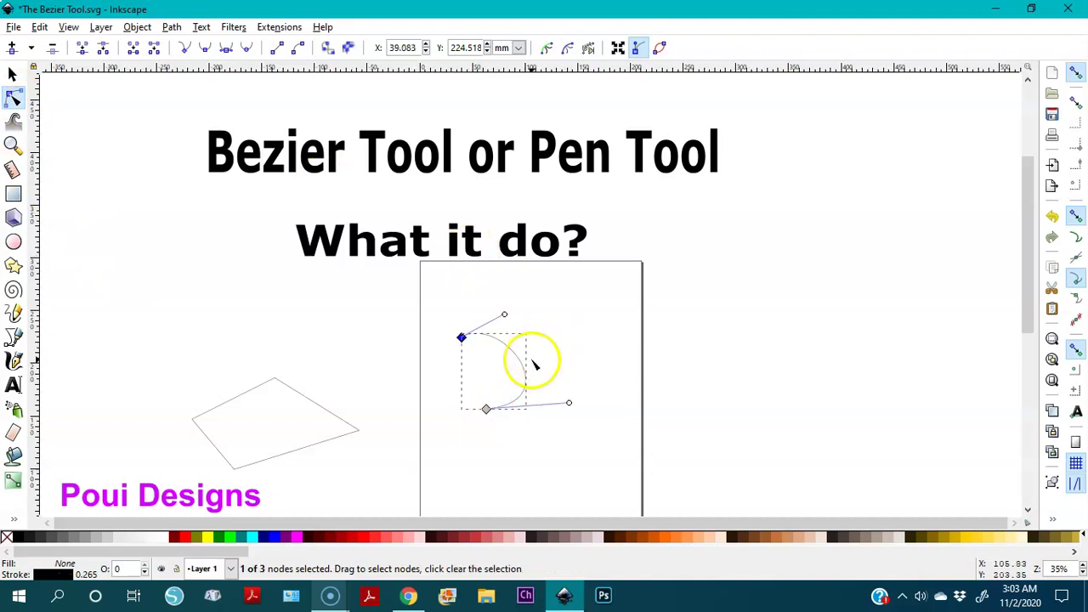
mouse_move(510, 348)
mouse_down()
mouse_move(527, 357)
mouse_move(521, 343)
mouse_up()
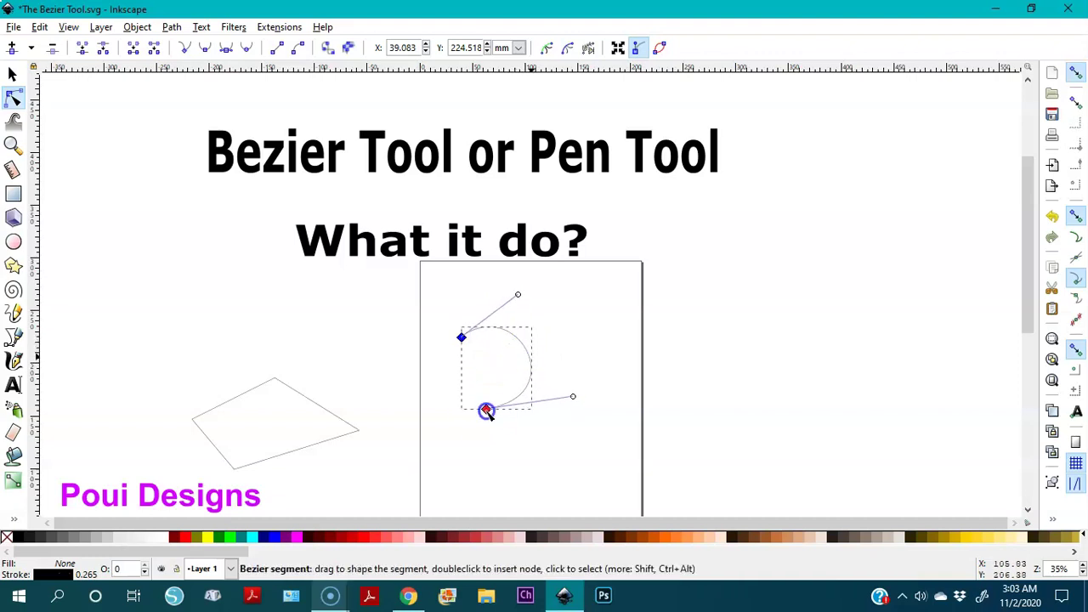
click(573, 398)
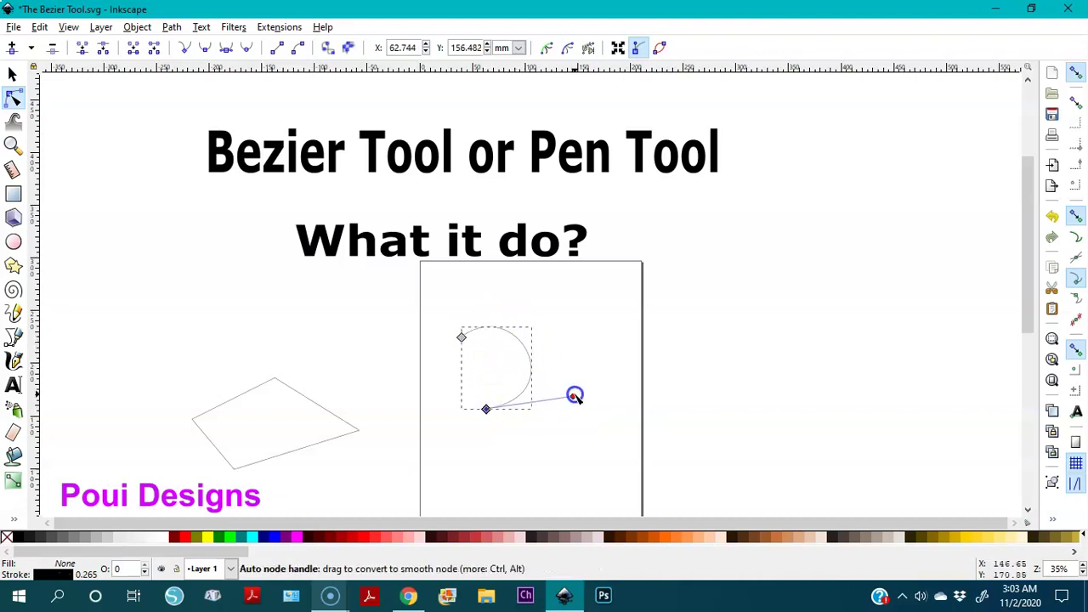
click(461, 337)
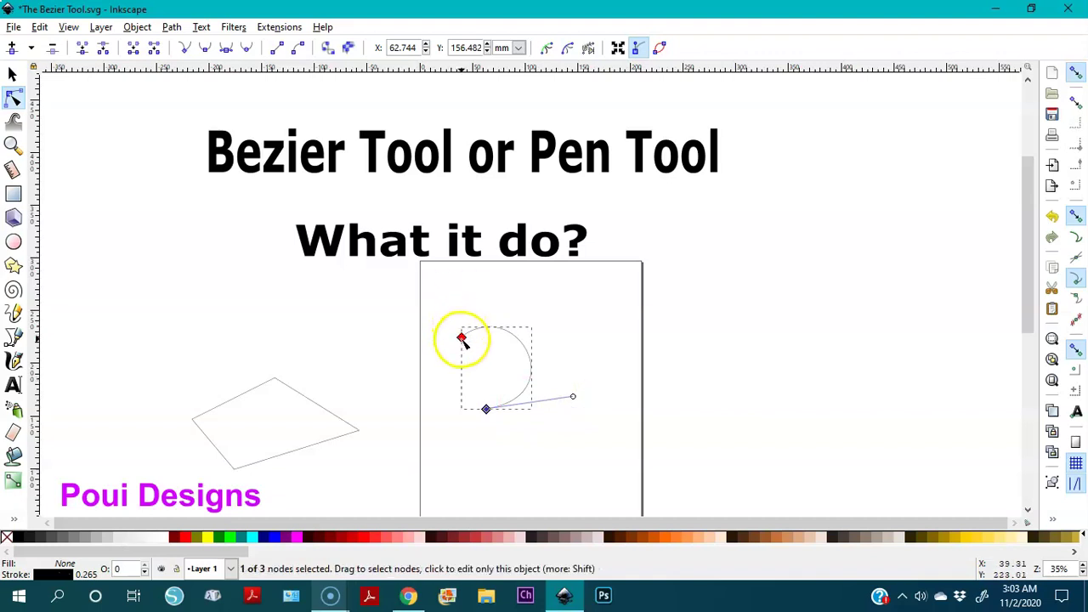
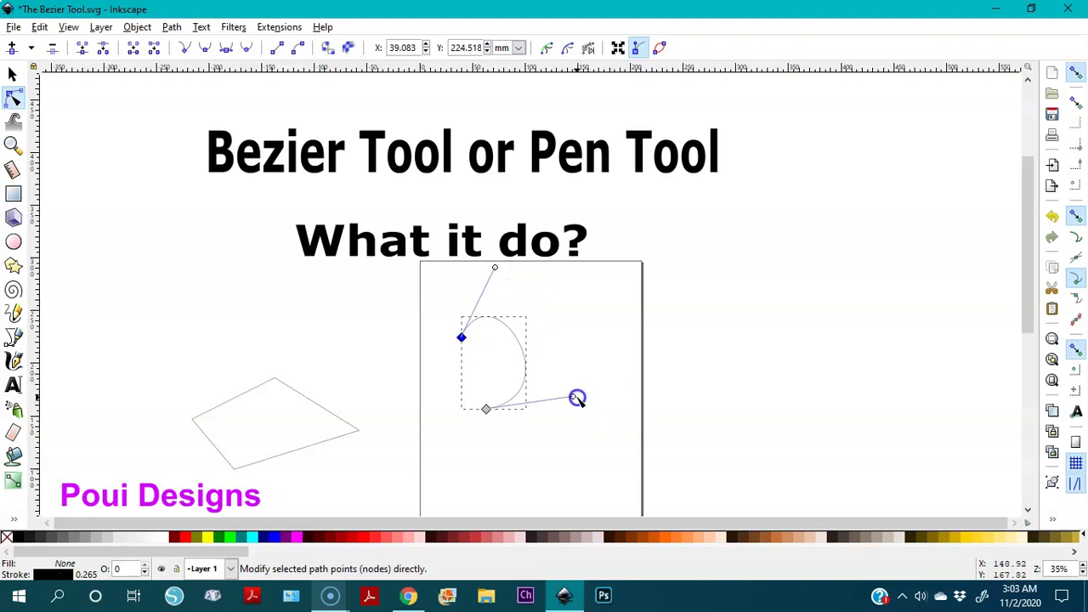
drag(576, 398, 578, 434)
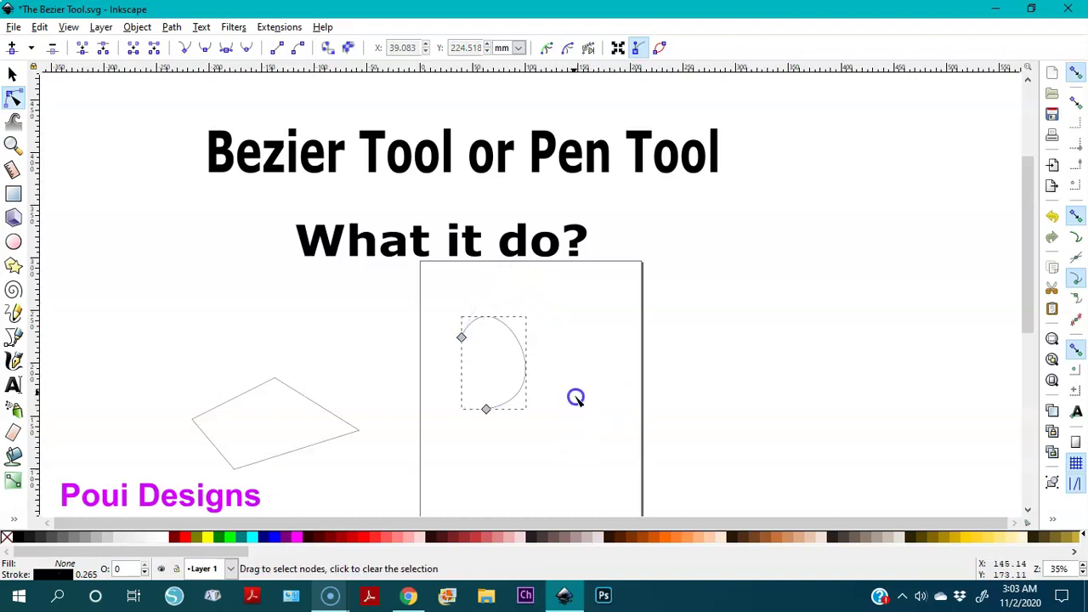
Insert two nodes on the curve and make it wavy by moving their handles and shifting the upper end node outward
click(523, 353)
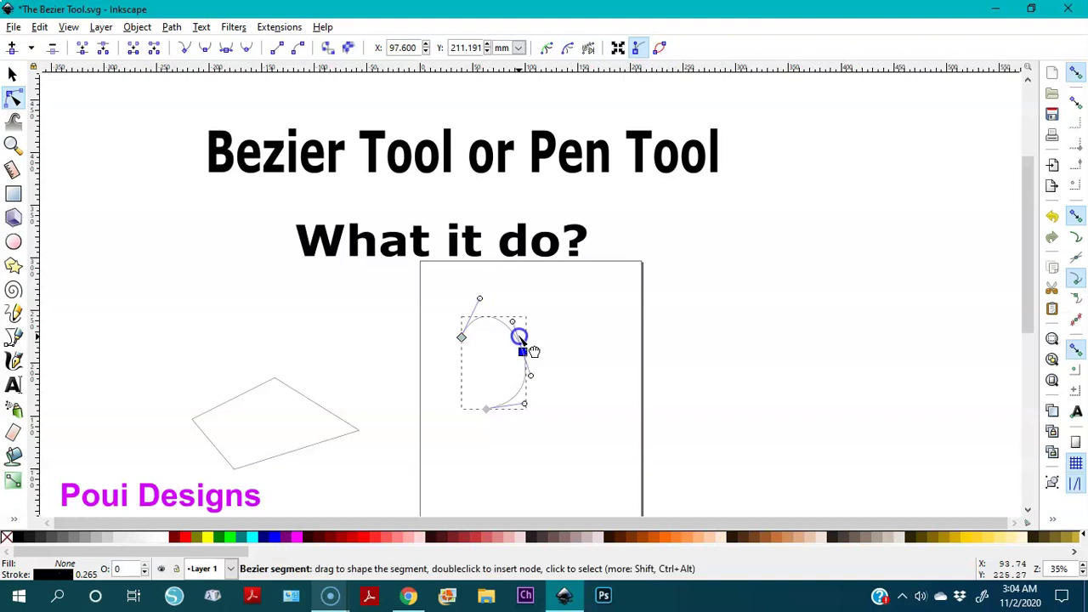
drag(511, 324, 547, 316)
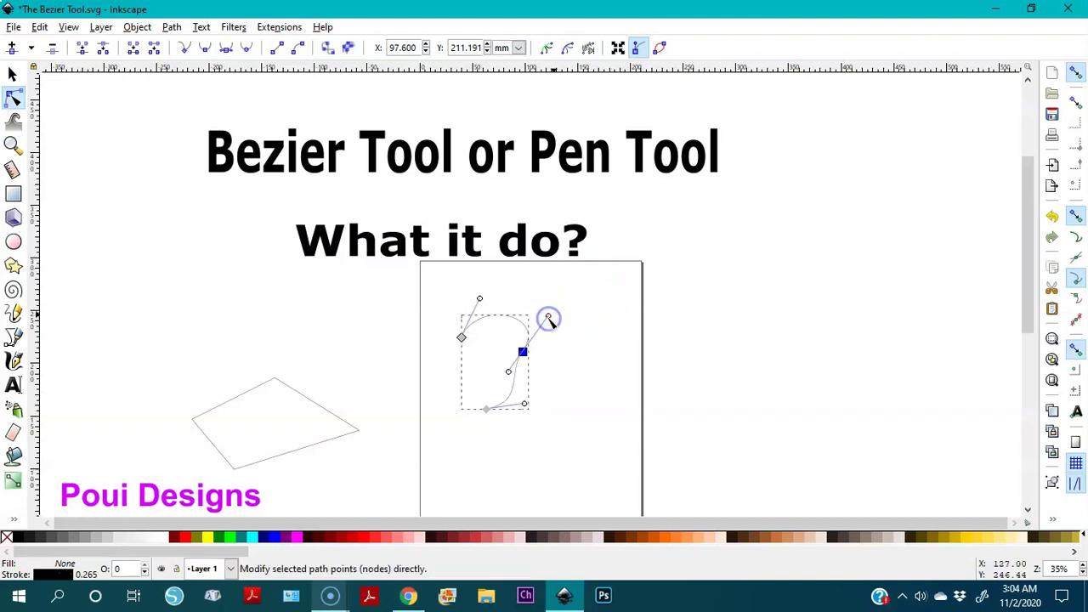
double_click(501, 316)
click(501, 316)
drag(500, 313, 492, 283)
click(463, 337)
mouse_move(462, 337)
mouse_down()
mouse_move(452, 320)
mouse_move(465, 365)
mouse_move(450, 343)
mouse_up()
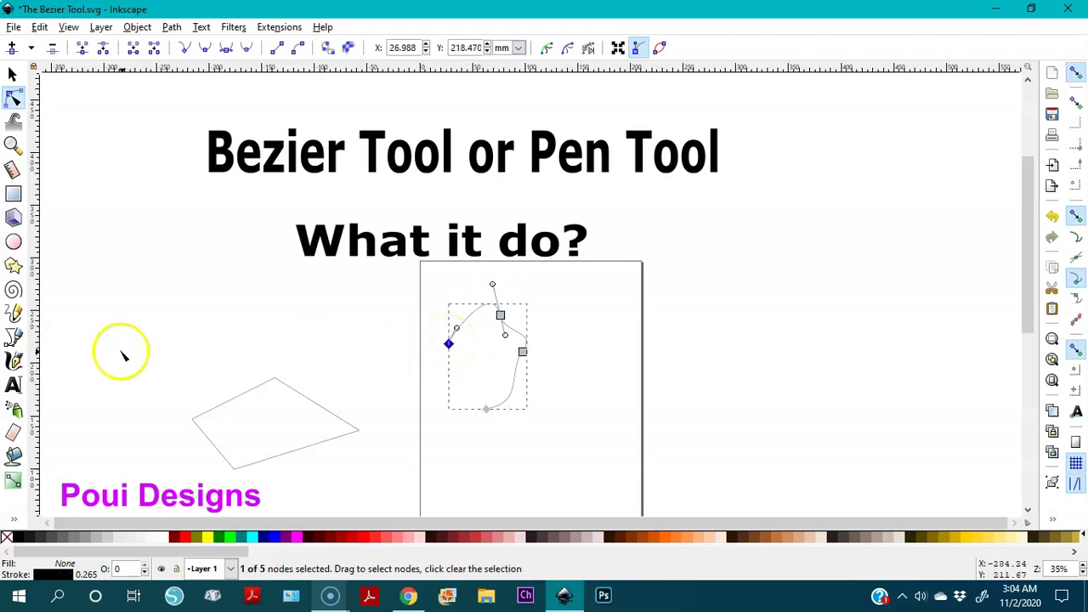
Draw a closed five-sided shape about 96 by 108 mm with straight Bezier segments, left of the "What it do?" text
click(13, 338)
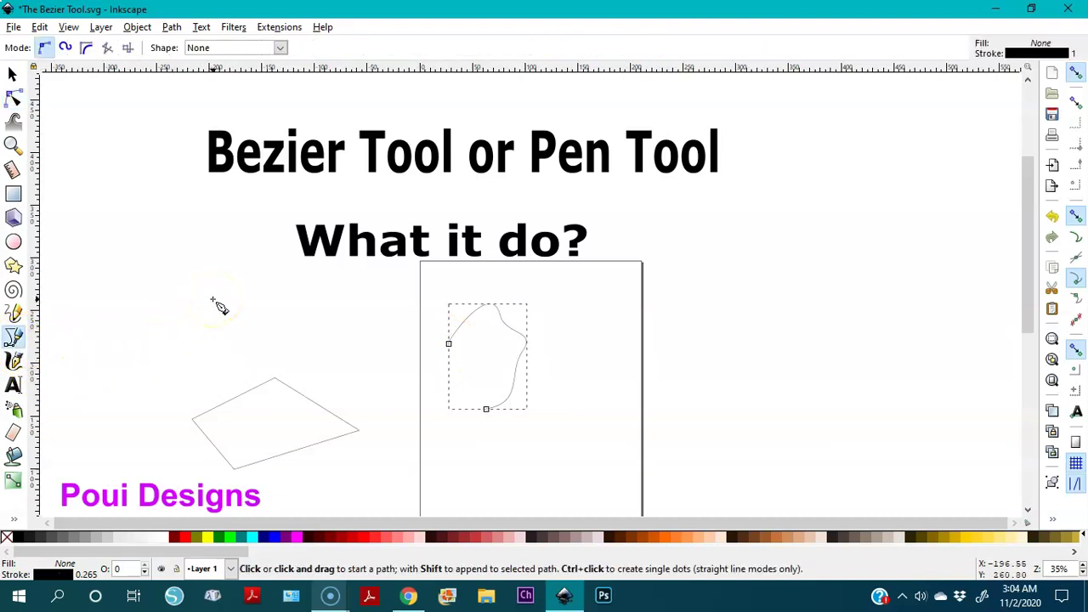
click(152, 254)
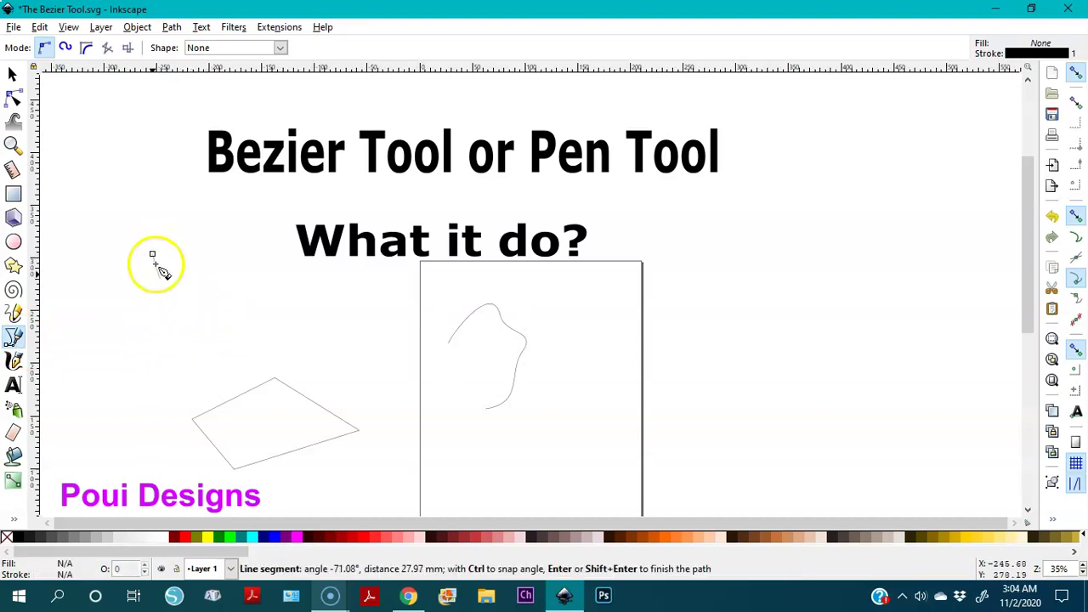
click(159, 312)
click(225, 318)
click(251, 263)
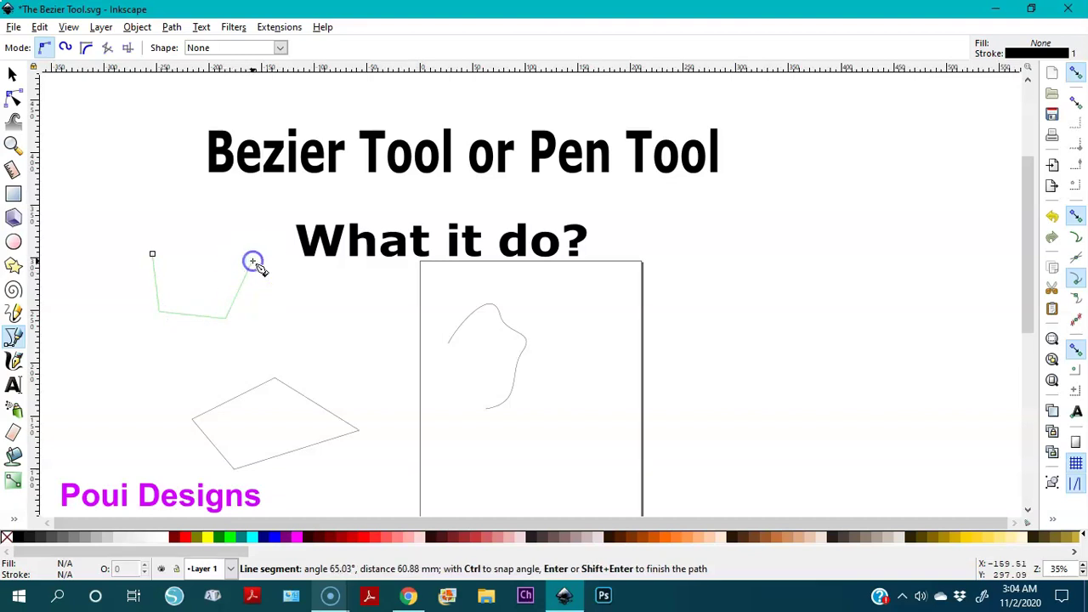
click(205, 206)
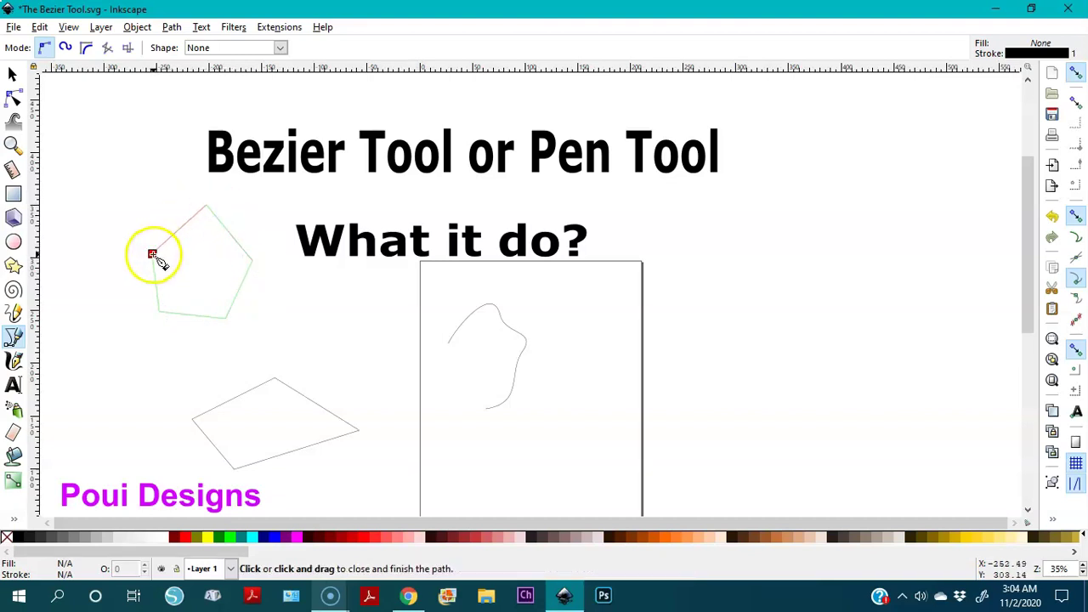
click(153, 254)
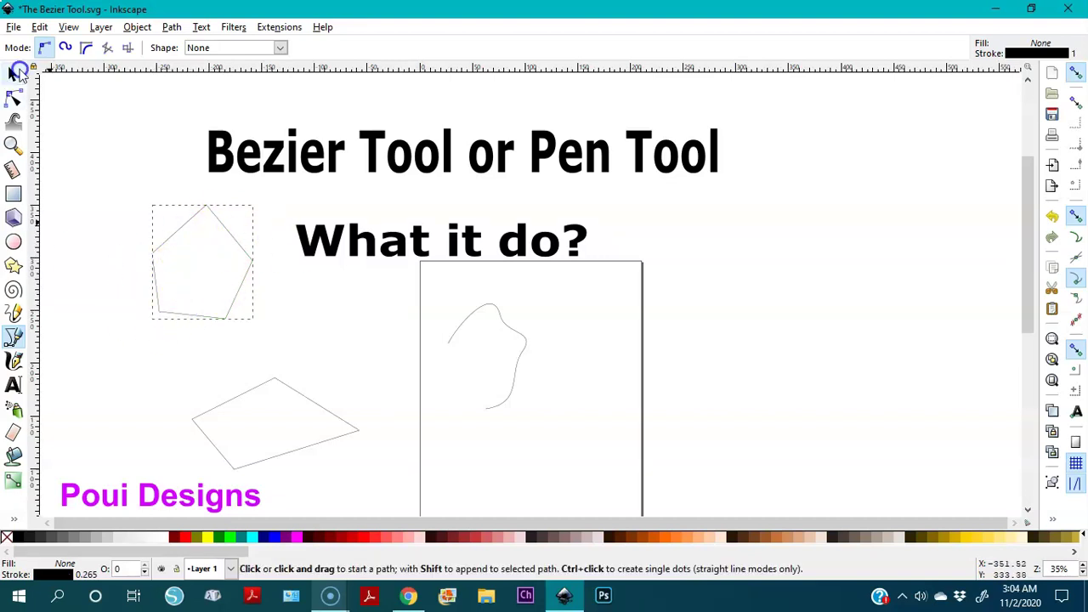
Delete the five-sided shape beside the "What it do?" text
click(10, 74)
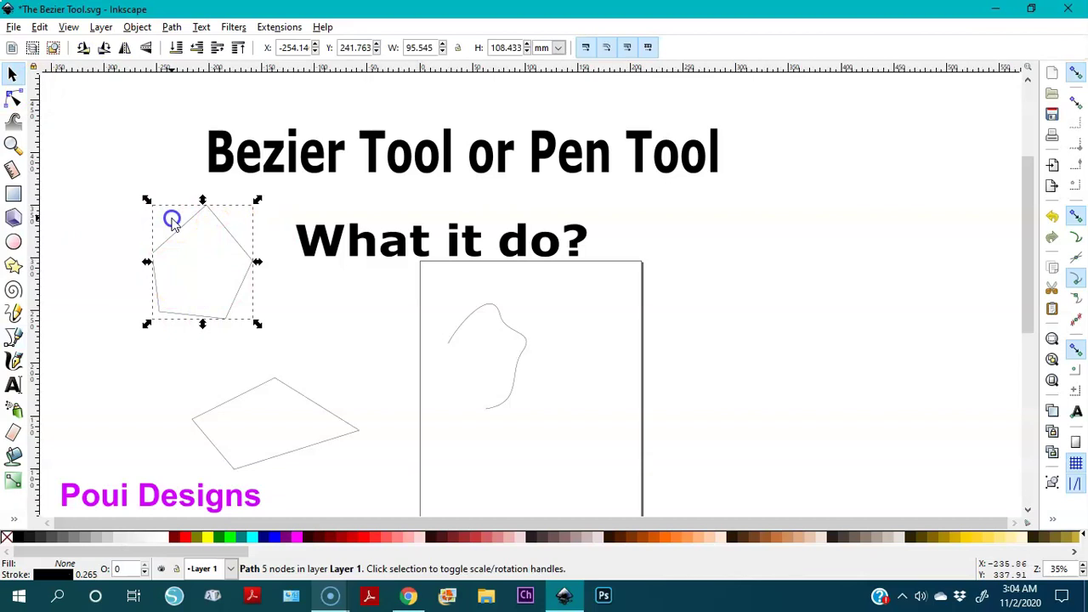
key(Delete)
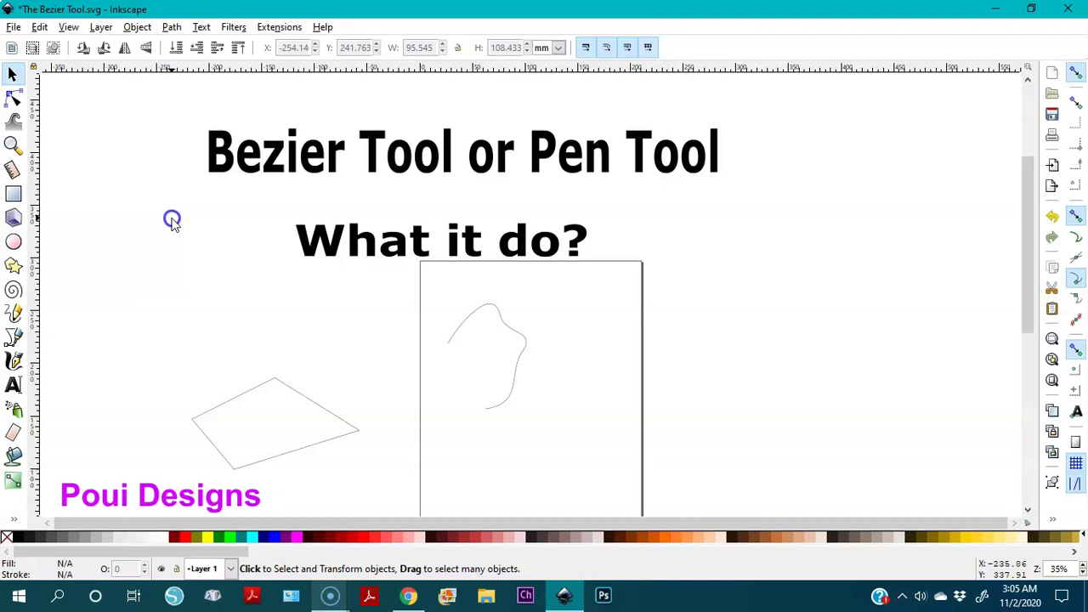
Draw a new closed five-sided shape with straight Bezier segments, left of the "What it do?" text
click(12, 337)
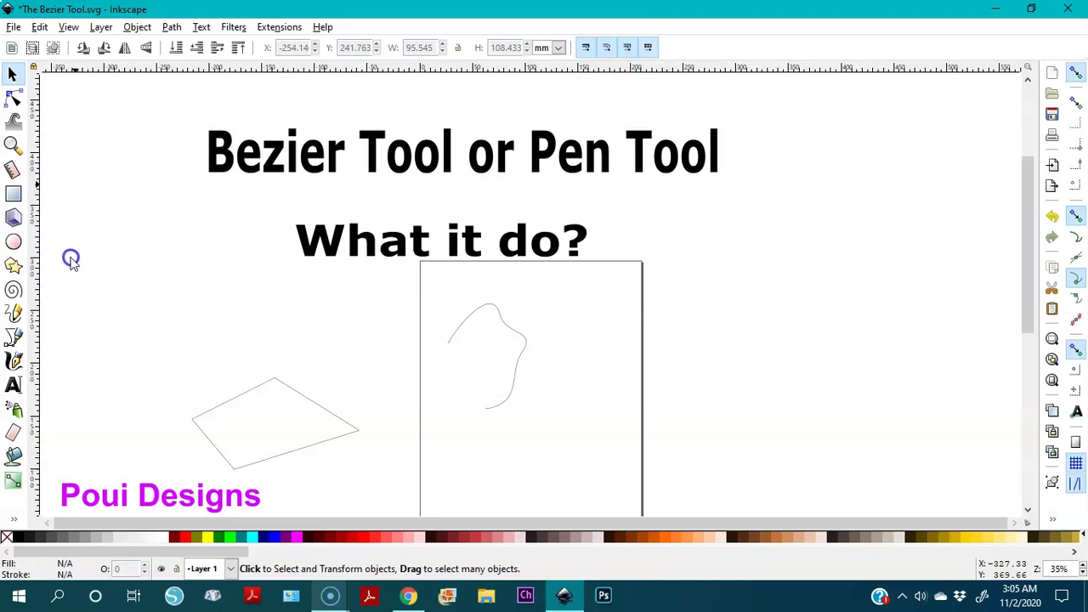
click(13, 340)
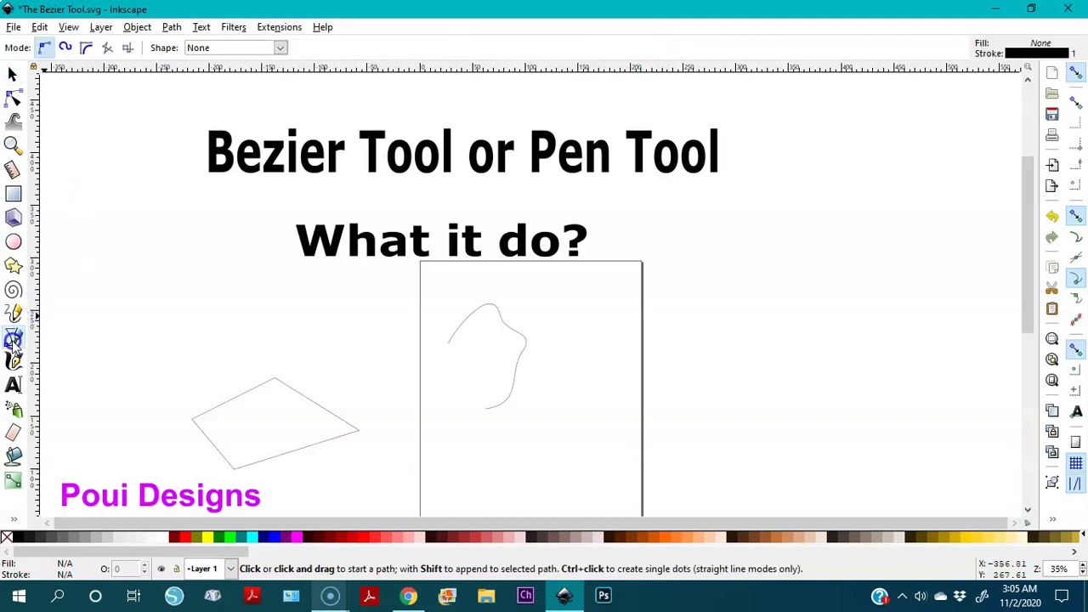
click(136, 266)
click(204, 222)
click(248, 270)
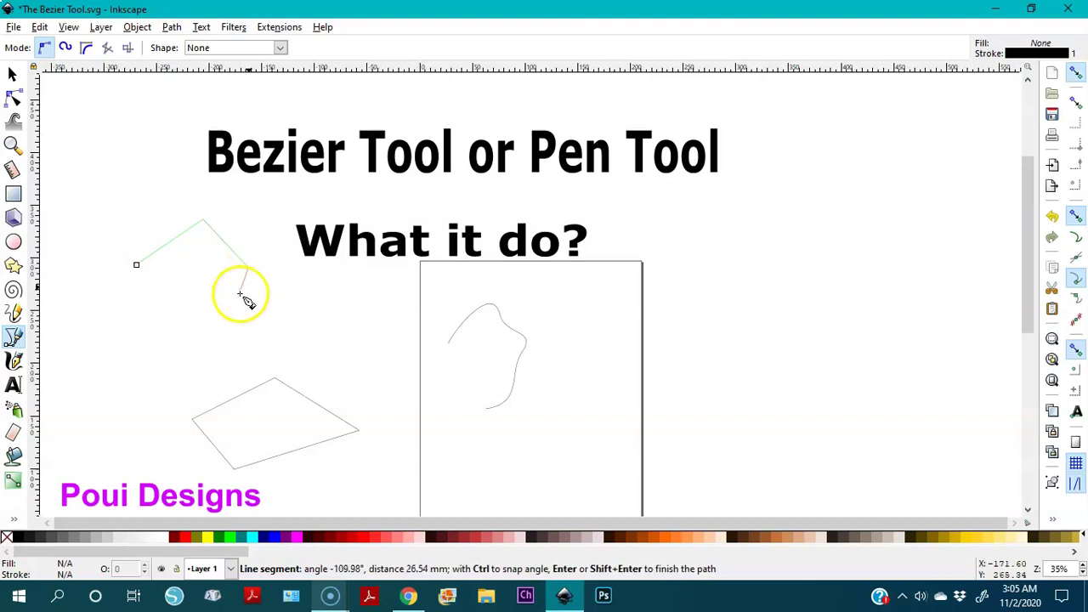
click(218, 335)
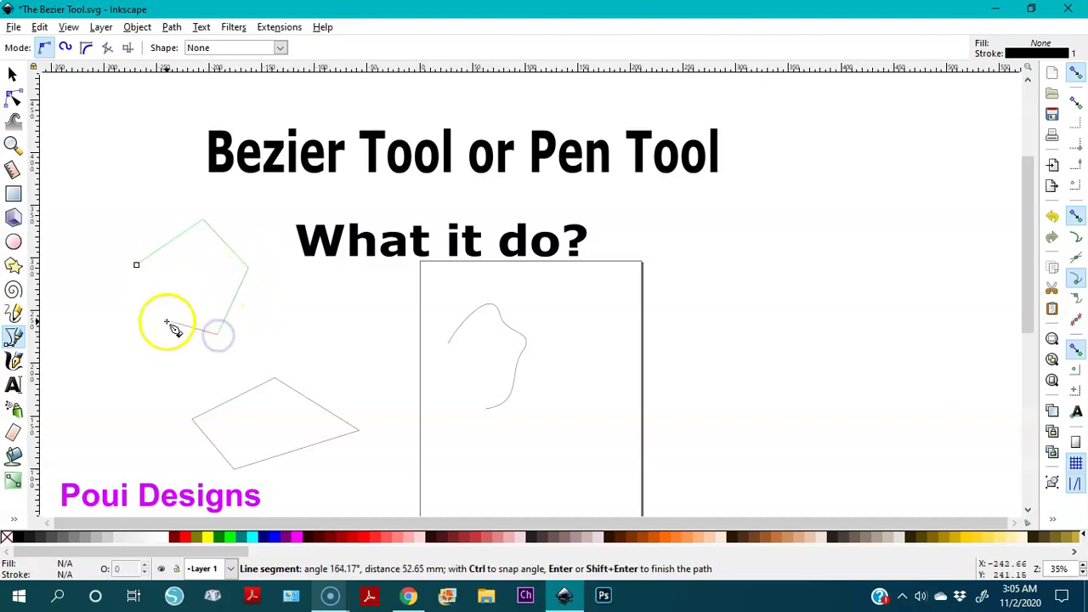
click(146, 319)
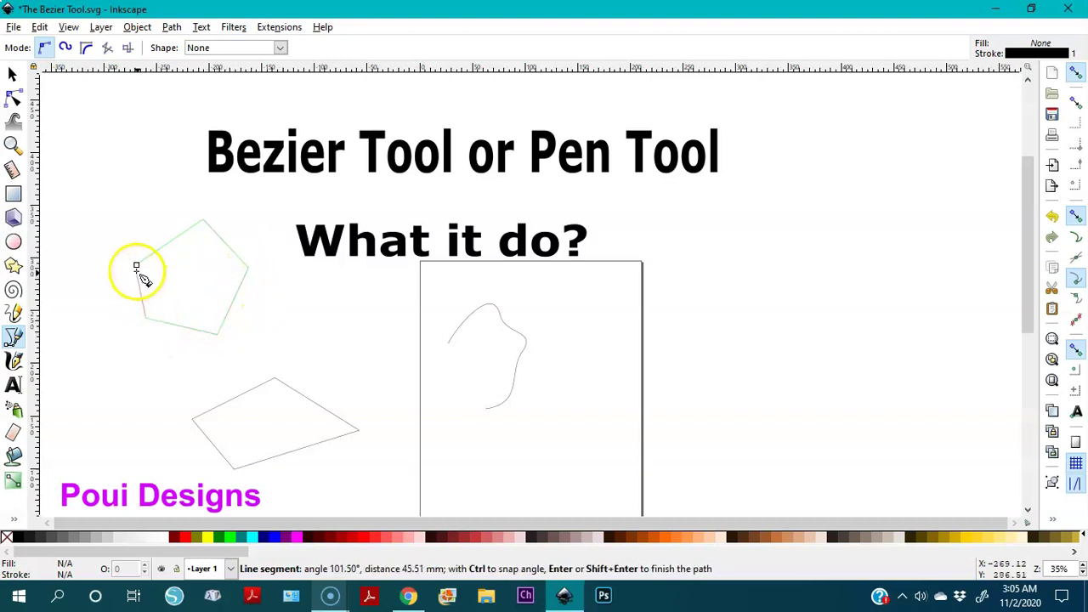
click(137, 265)
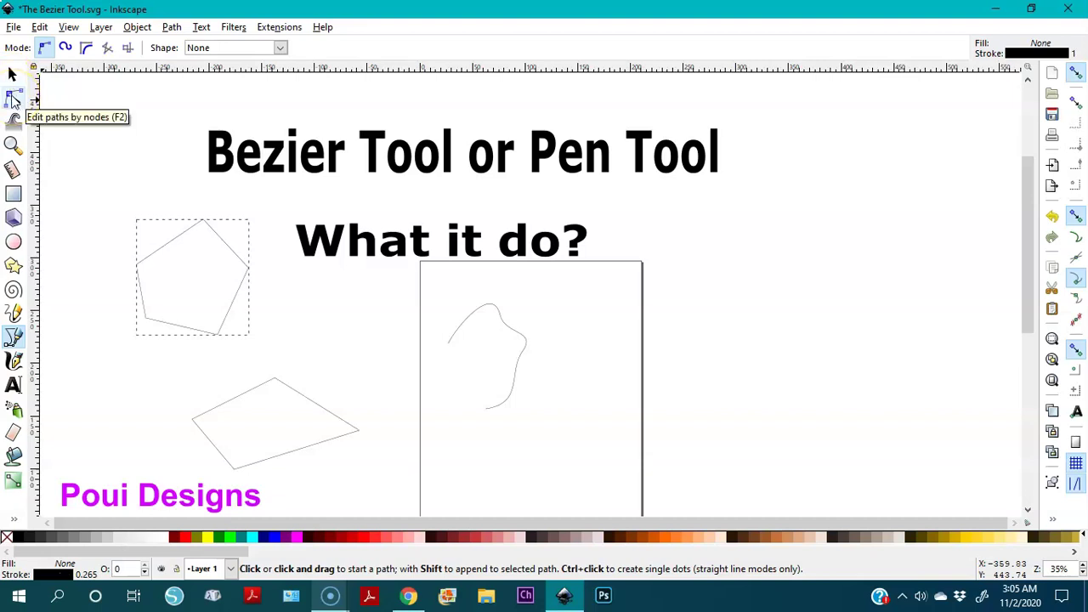
Edit the five-sided shape by nodes, moving its left, right and lower-left corner nodes slightly inward
click(13, 101)
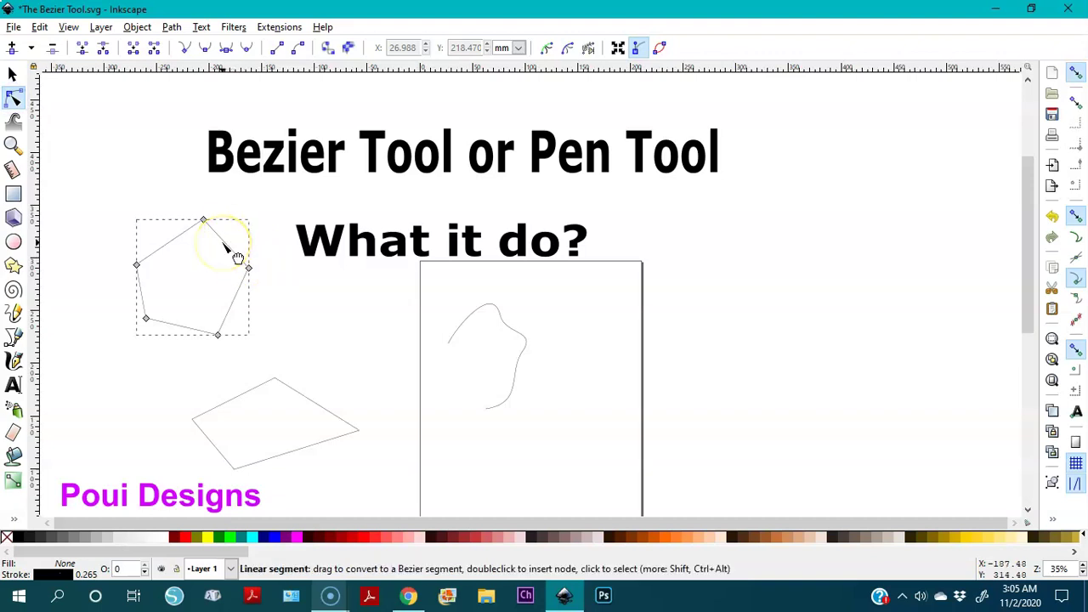
key(3)
key(minus)
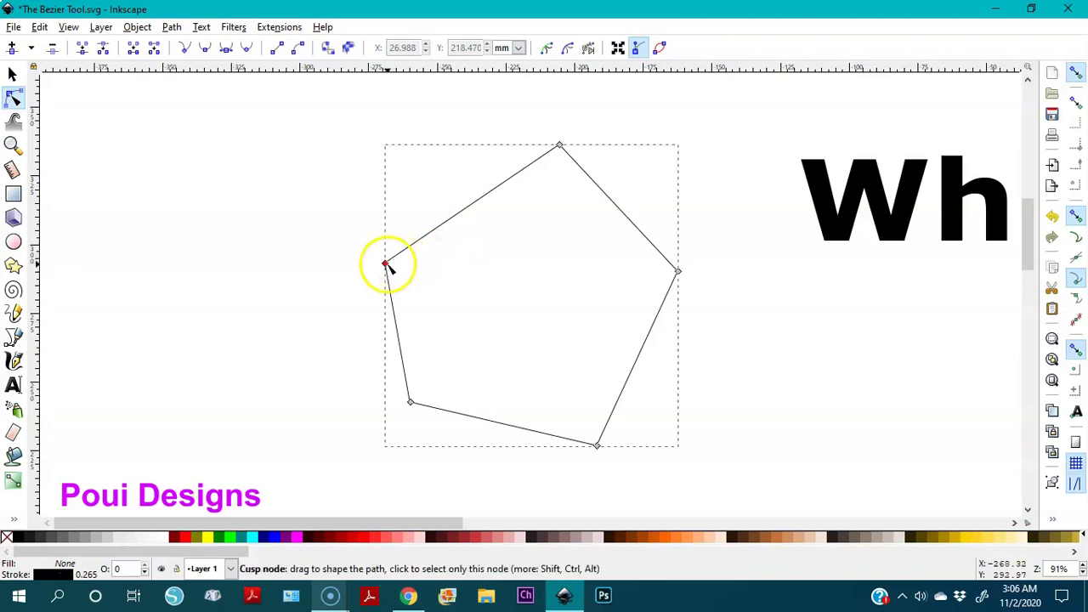
drag(385, 265, 415, 245)
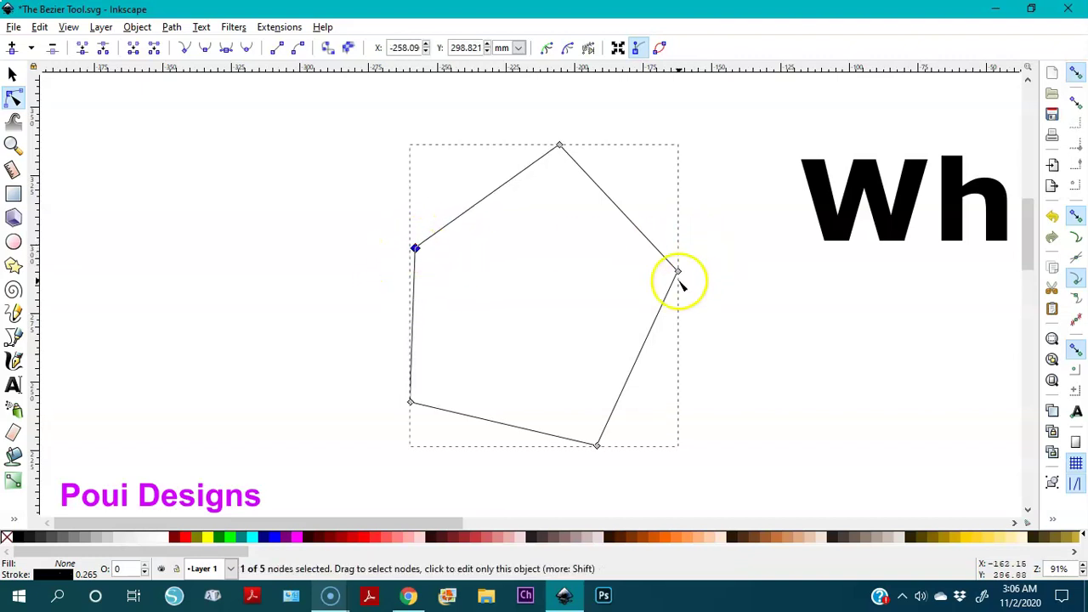
mouse_move(677, 272)
mouse_down()
mouse_move(678, 308)
mouse_move(672, 286)
mouse_up()
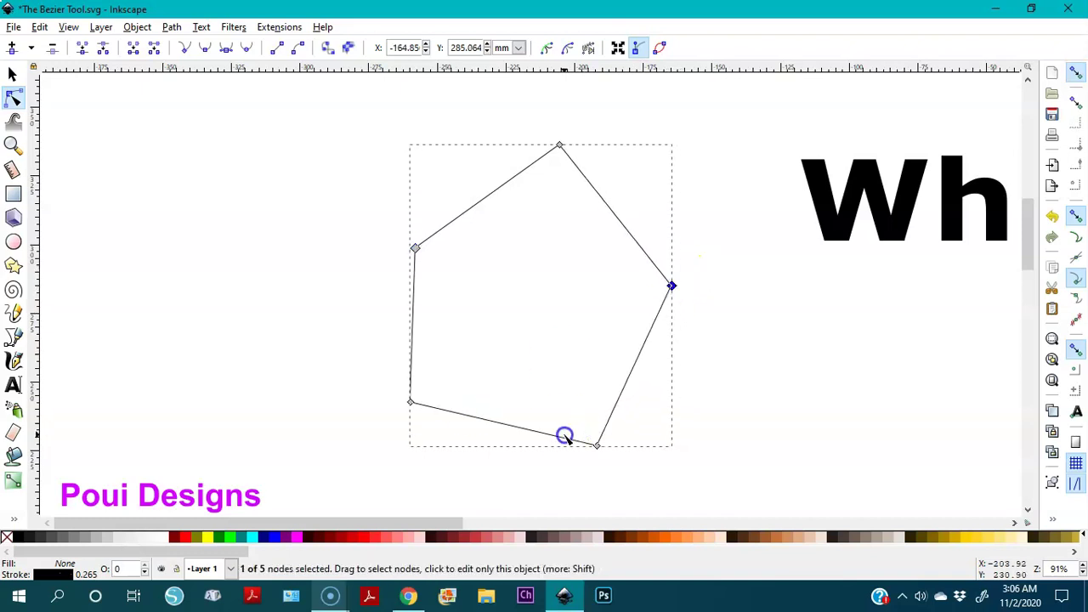
drag(410, 402, 438, 404)
Bend all five straight sides of the shape outward into rounded, petal-like curves
drag(485, 193, 424, 127)
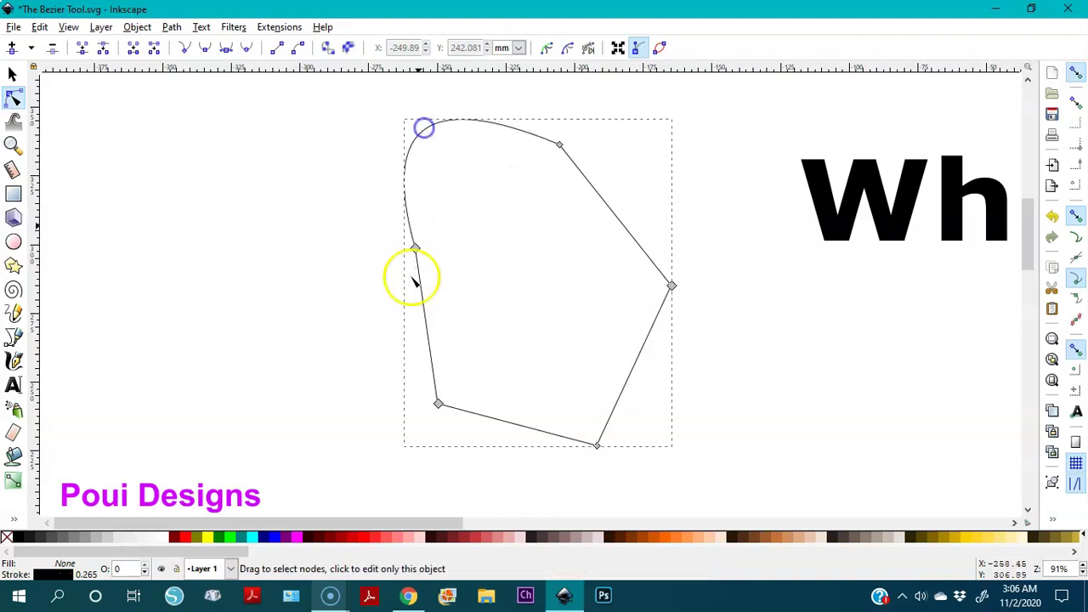
drag(427, 320, 345, 345)
drag(528, 432, 499, 498)
drag(631, 378, 700, 405)
drag(638, 243, 706, 147)
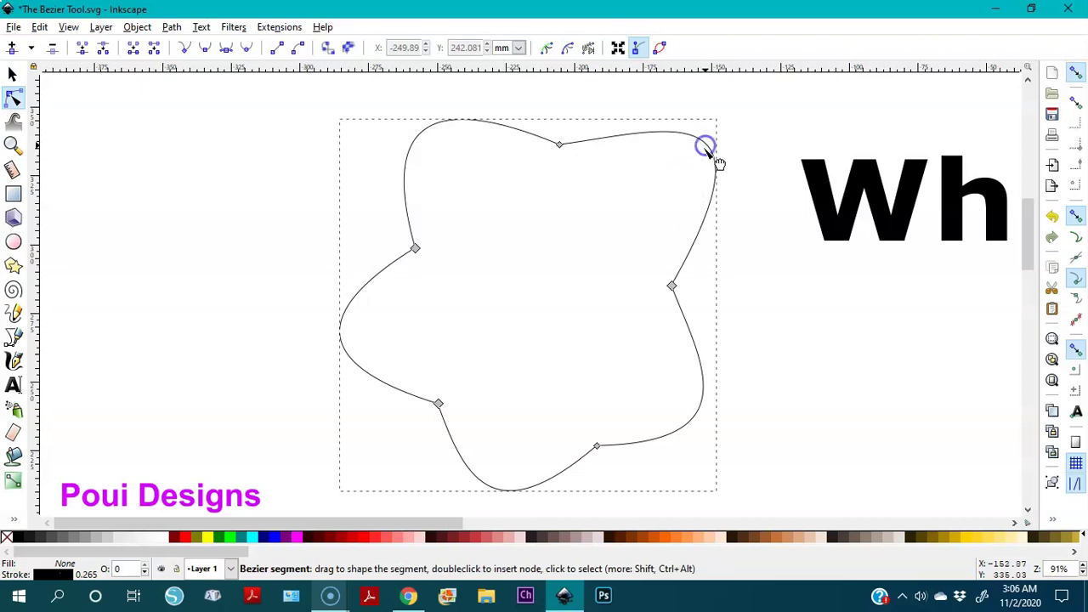
Round the upper-right petal by adjusting the direction handles at its right and top nodes
click(672, 287)
drag(785, 89, 812, 174)
drag(656, 134, 618, 53)
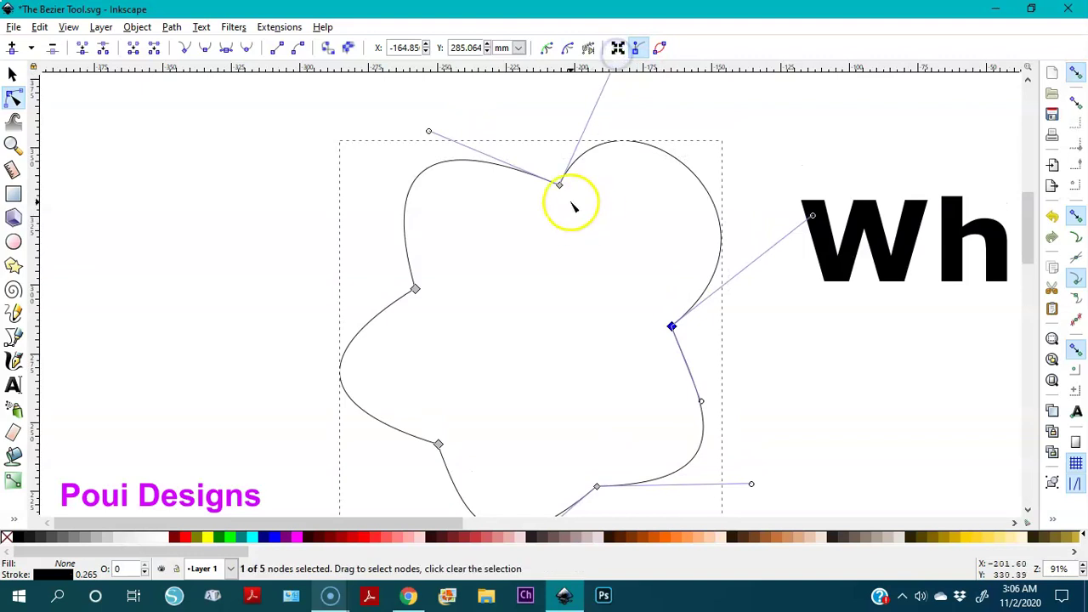
Form the upper-left petal by moving the top and left nodes inward and swinging their handles on that petal outward
drag(561, 185, 592, 271)
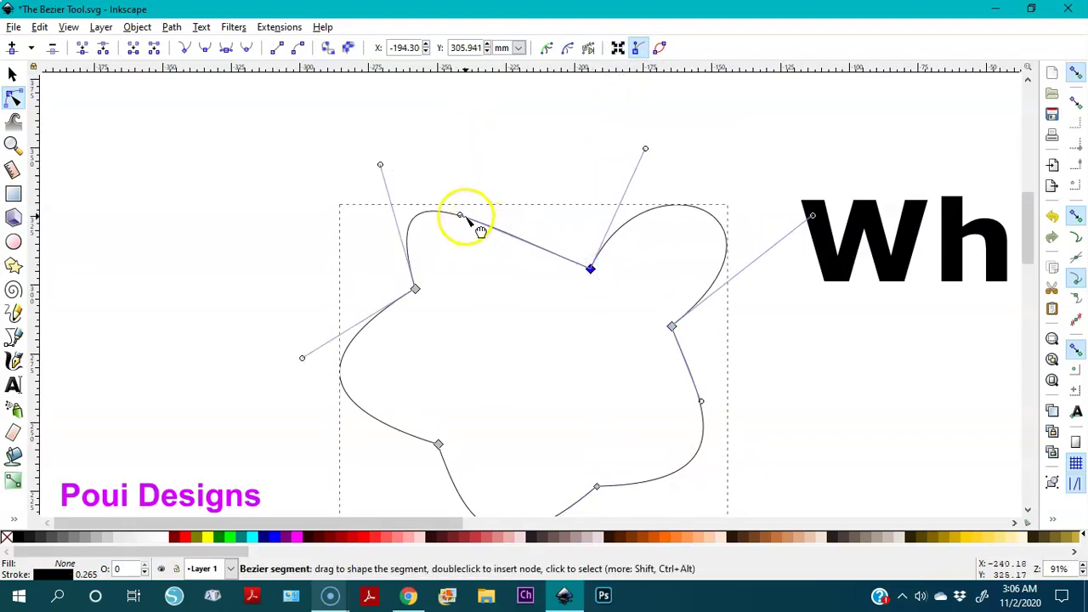
drag(460, 215, 601, 138)
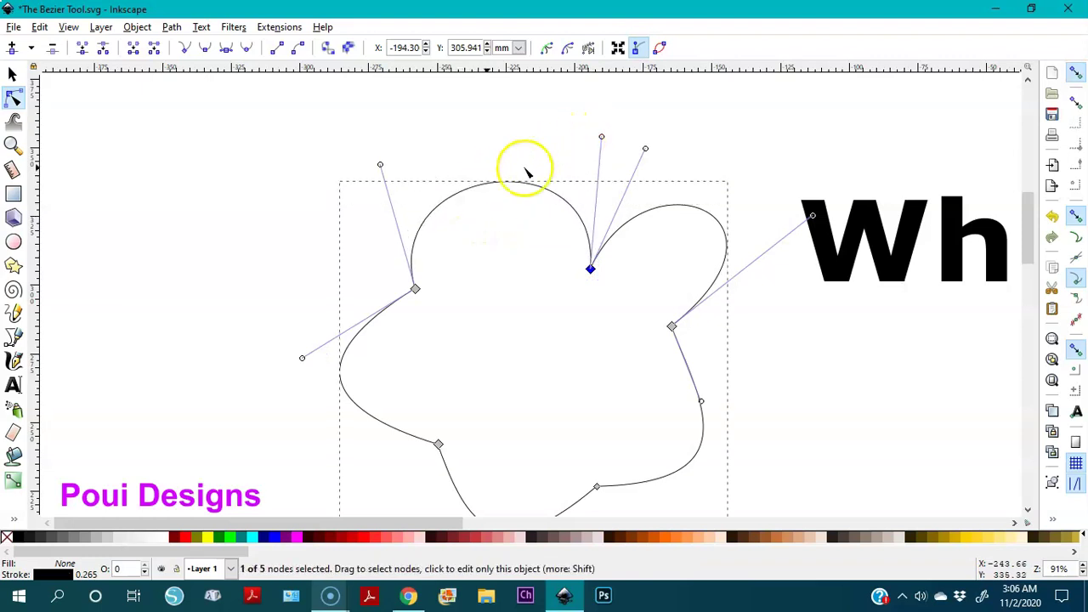
drag(423, 290, 523, 334)
drag(483, 208, 366, 234)
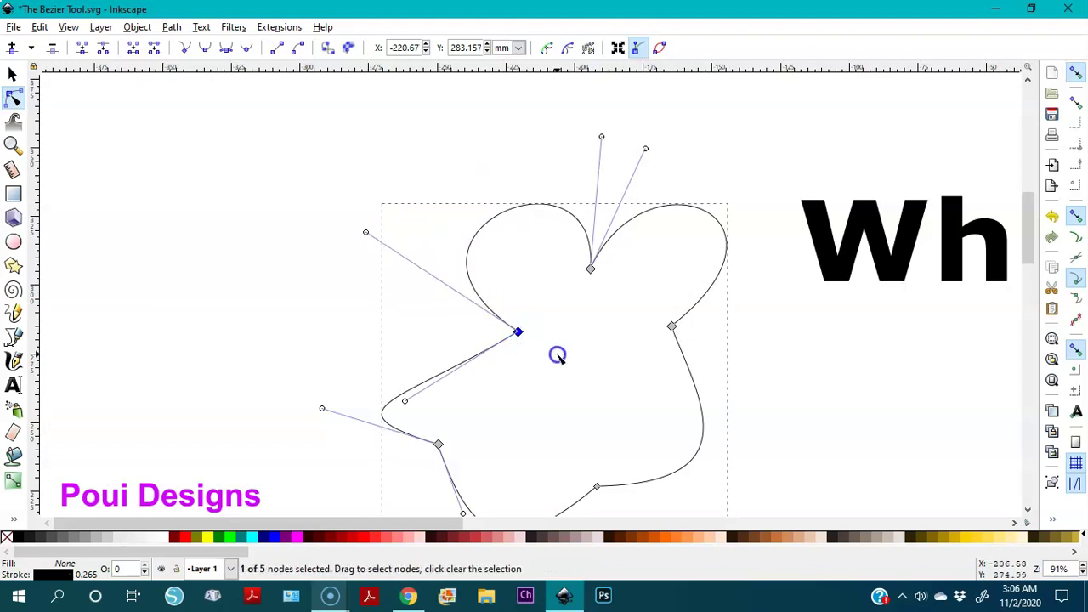
Move the bottom node and the lower-left node inward toward the flower's centre, rounding the lower-right petal
key(minus)
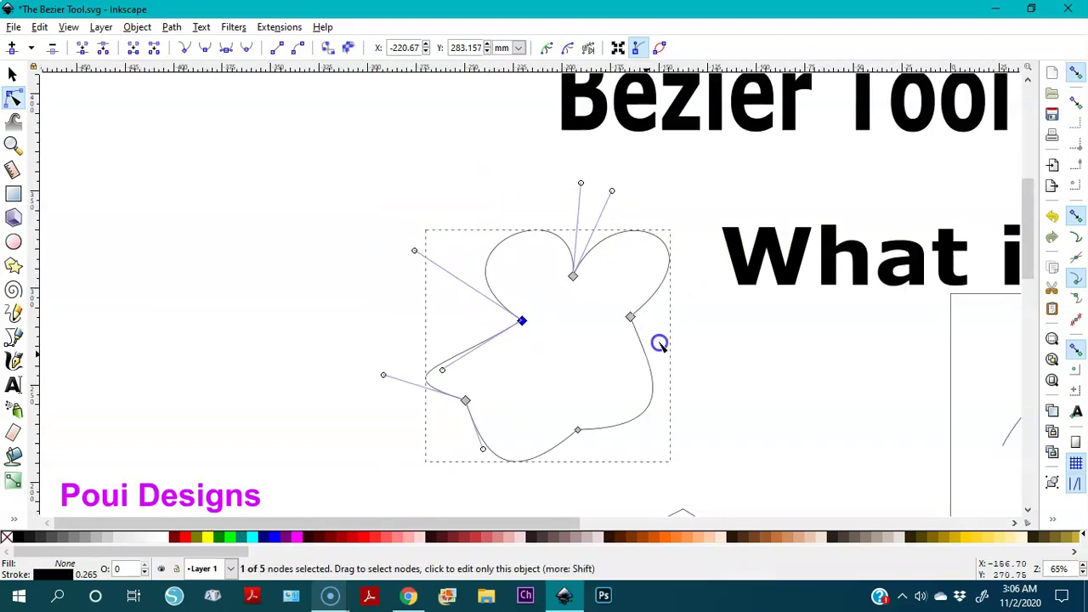
drag(577, 431, 647, 434)
drag(466, 399, 543, 365)
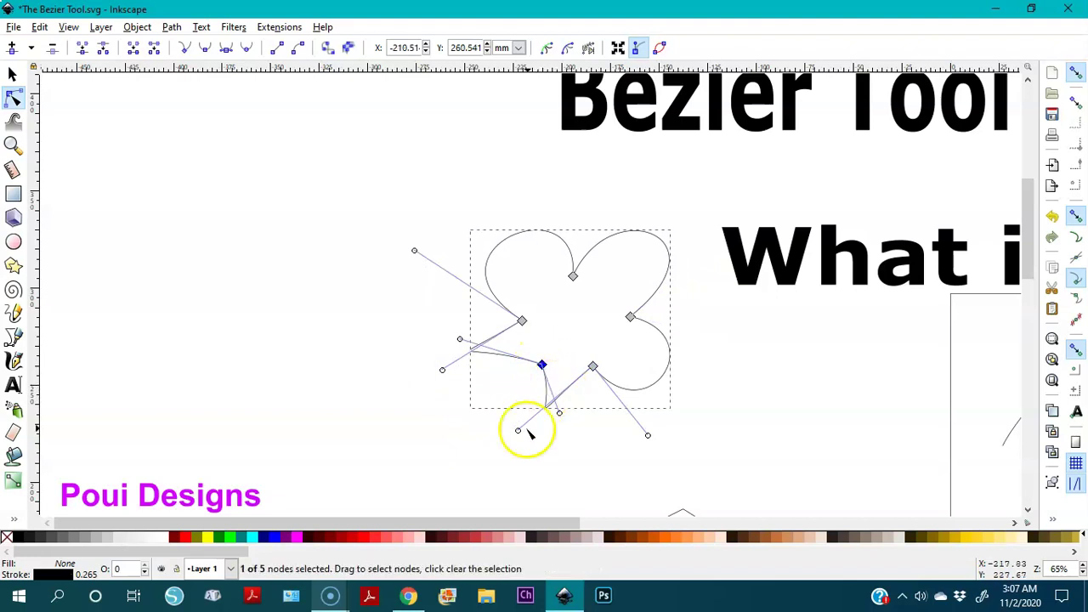
Round the bottom and left petals by spreading the direction handles at their nodes, finishing with the path deselected
drag(517, 431, 602, 445)
drag(558, 415, 488, 453)
drag(457, 343, 440, 365)
drag(440, 295, 390, 303)
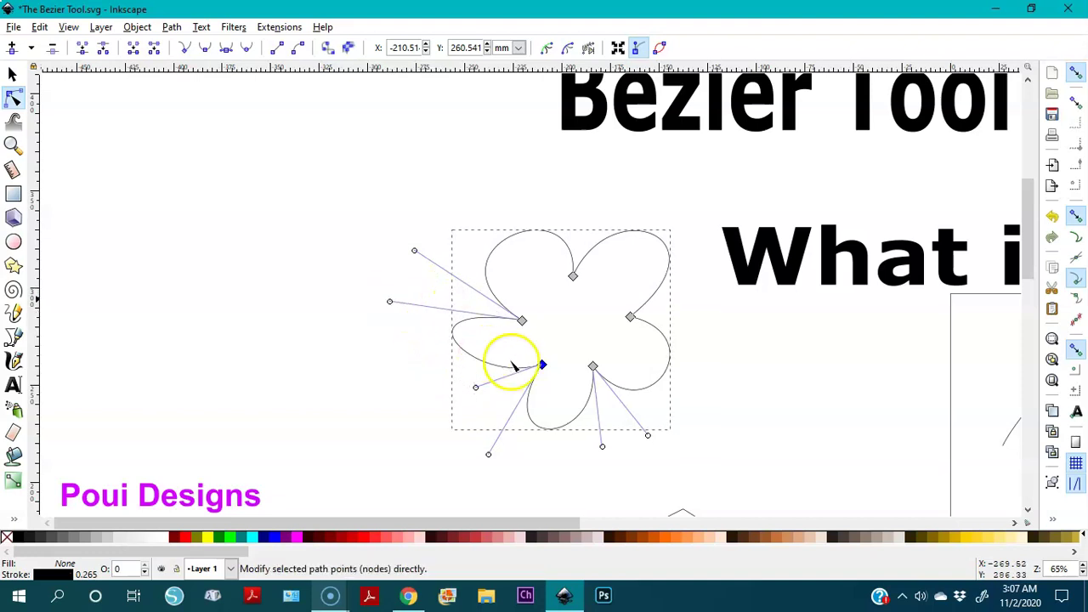
drag(476, 388, 477, 427)
drag(580, 423, 593, 429)
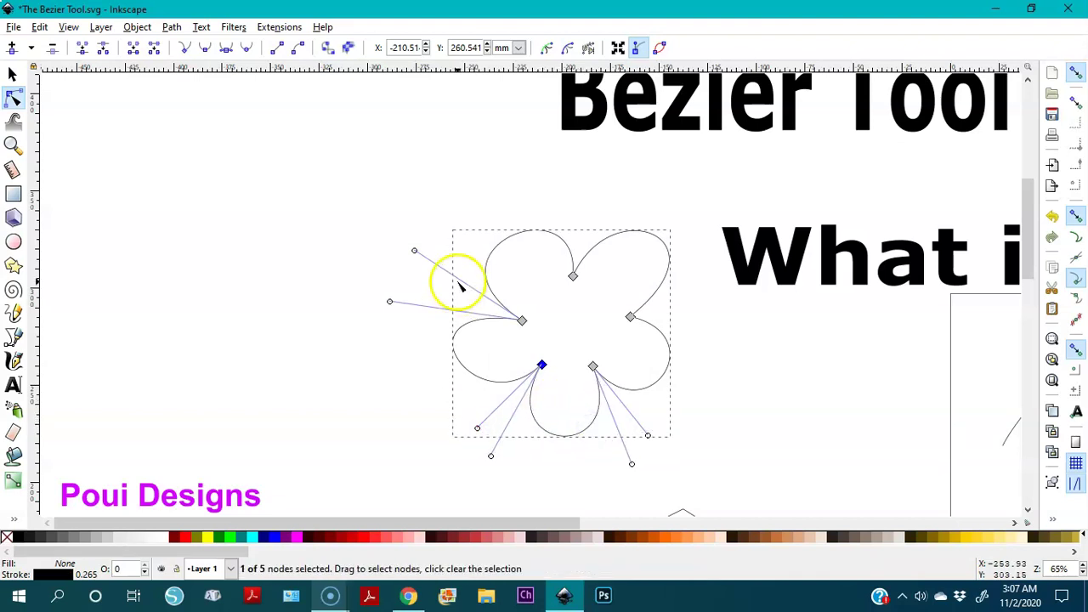
click(290, 205)
click(448, 235)
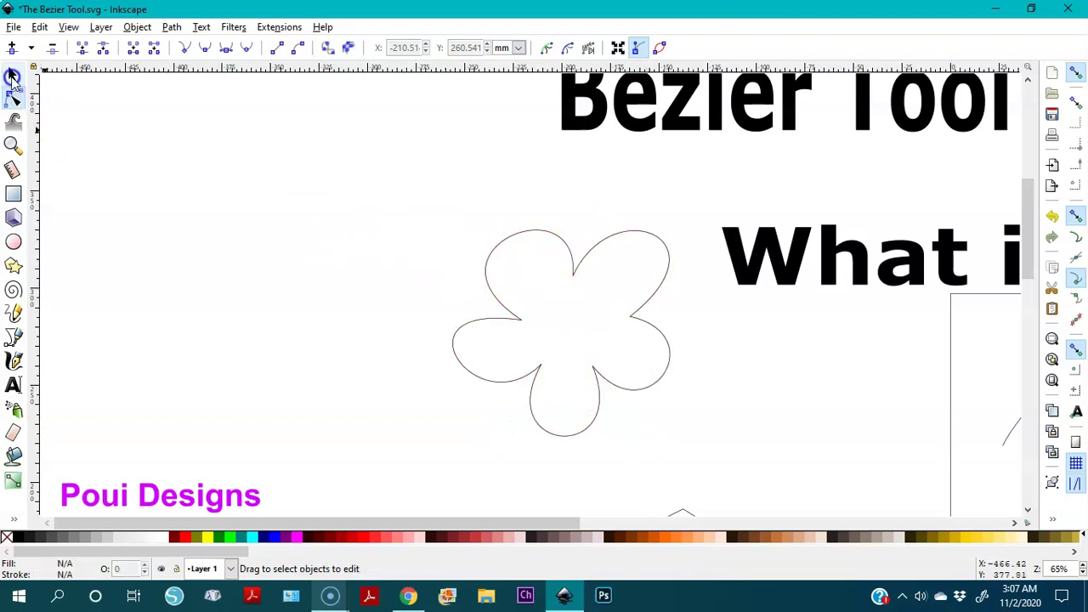
click(12, 76)
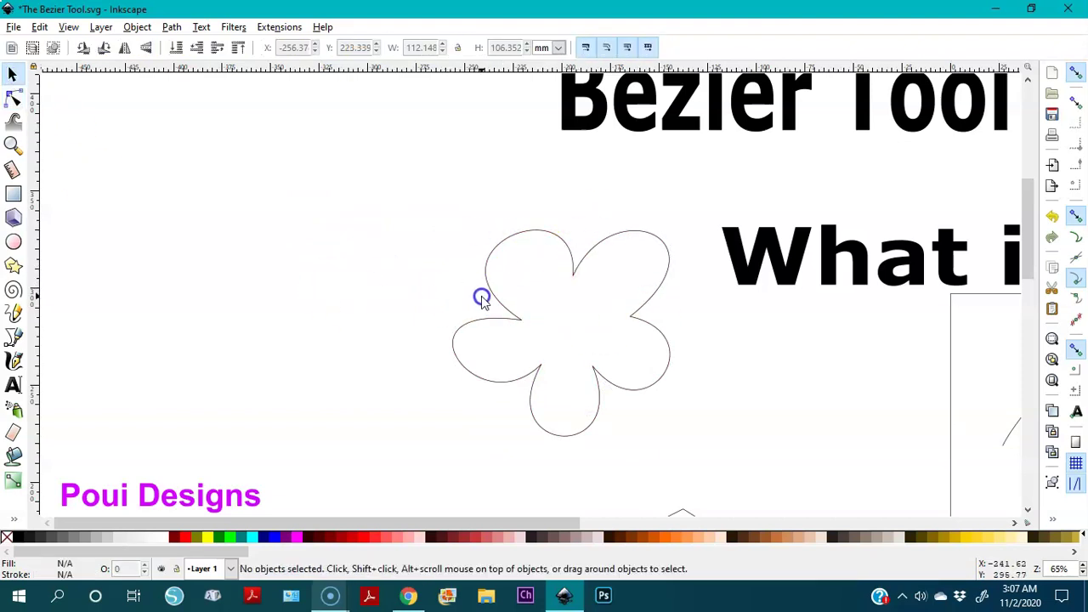
click(504, 315)
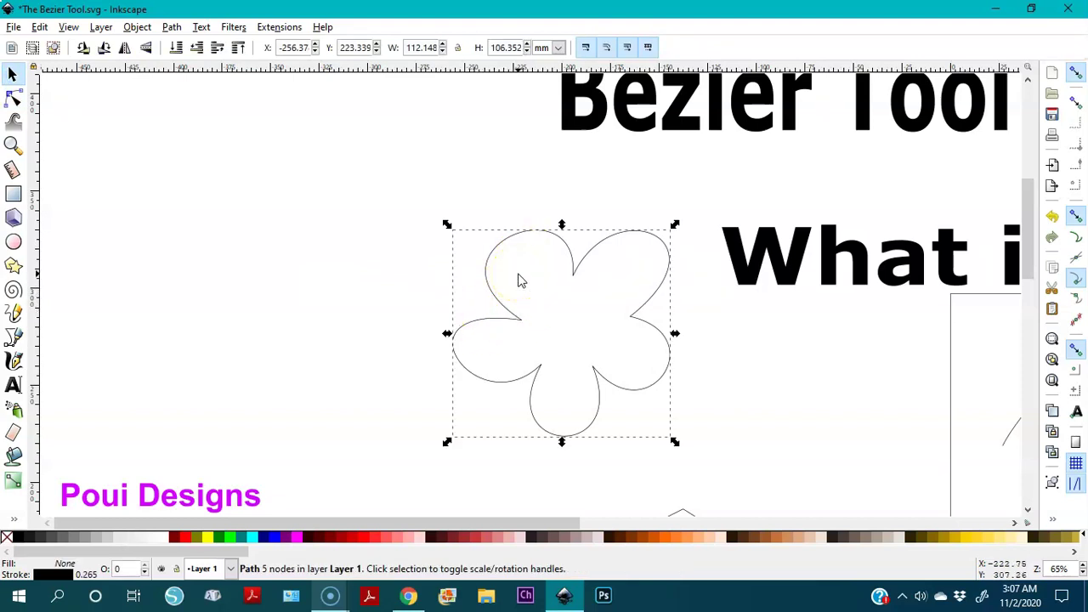
click(423, 277)
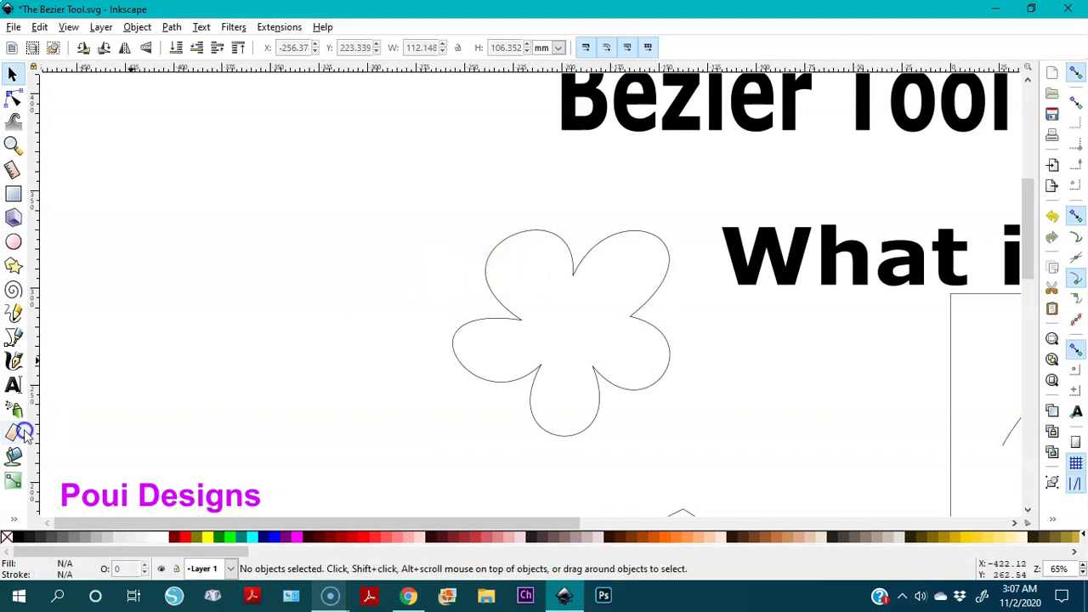
Bucket-fill the flower outline with red and move the red fill shape clear of the outline to its left
click(14, 457)
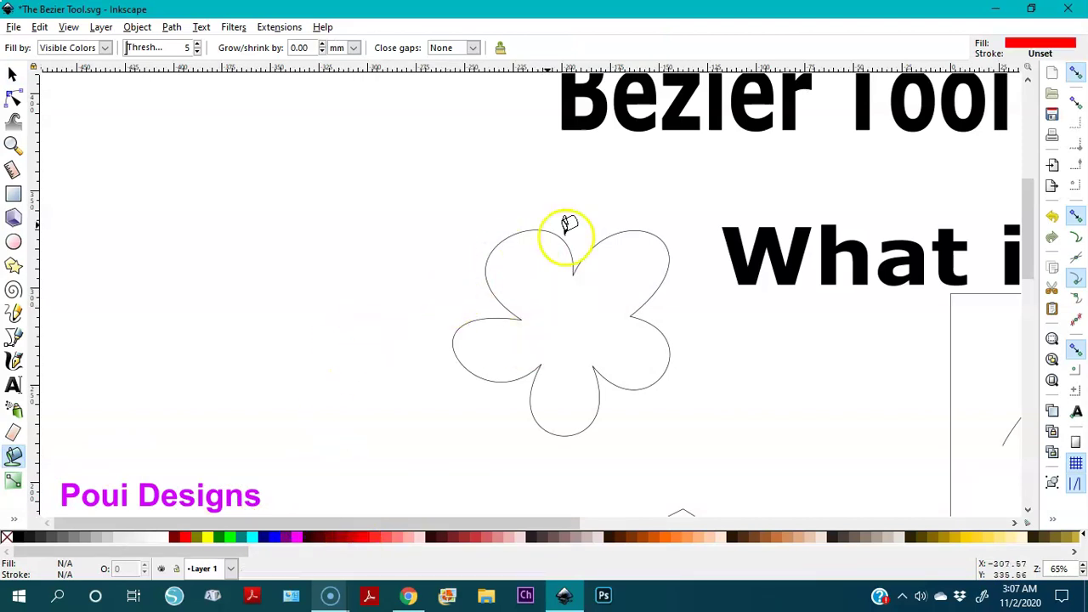
click(569, 302)
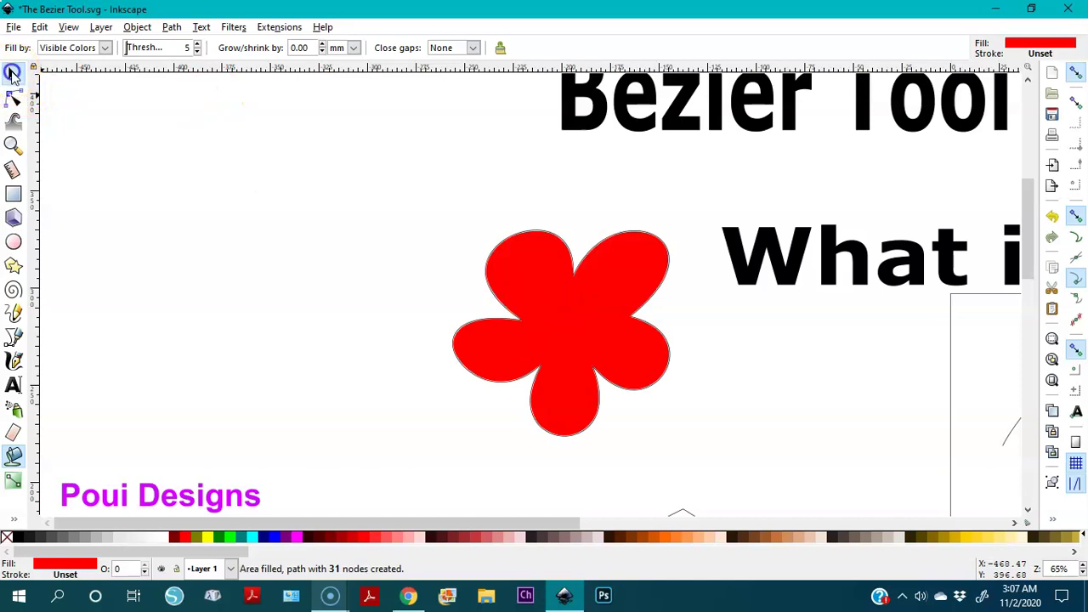
click(12, 73)
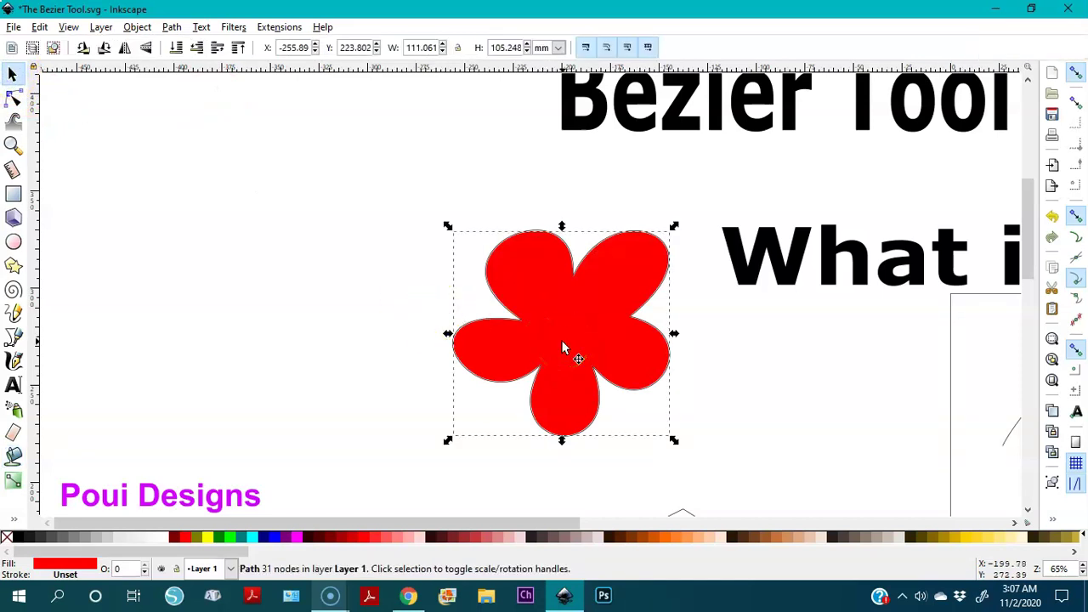
drag(562, 346, 207, 271)
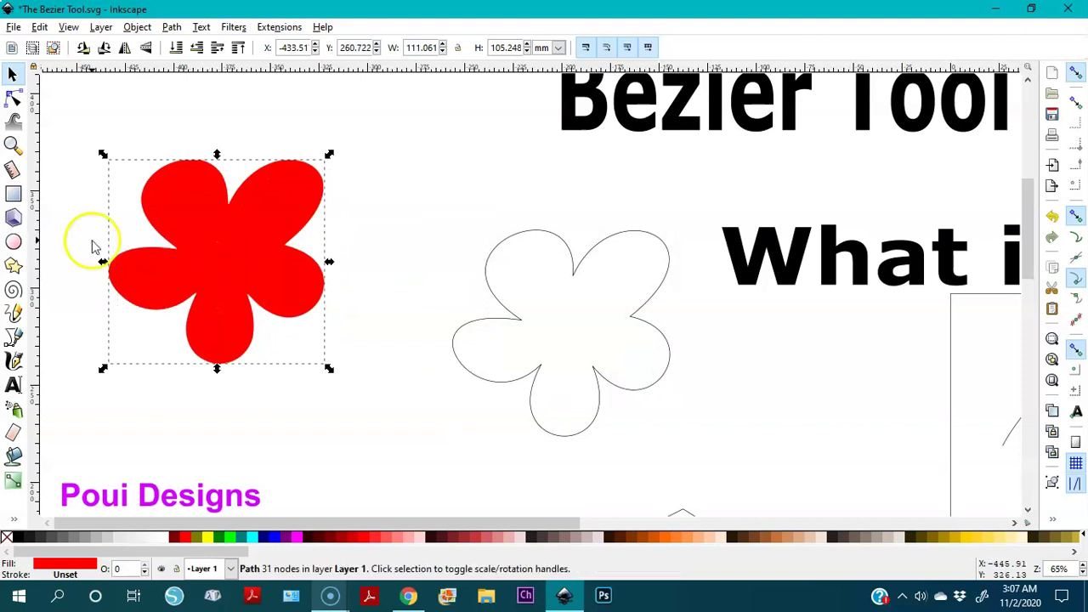
Draw a small ellipse about 17 by 15 mm between the red flower and the outline, and colour it yellow
click(13, 242)
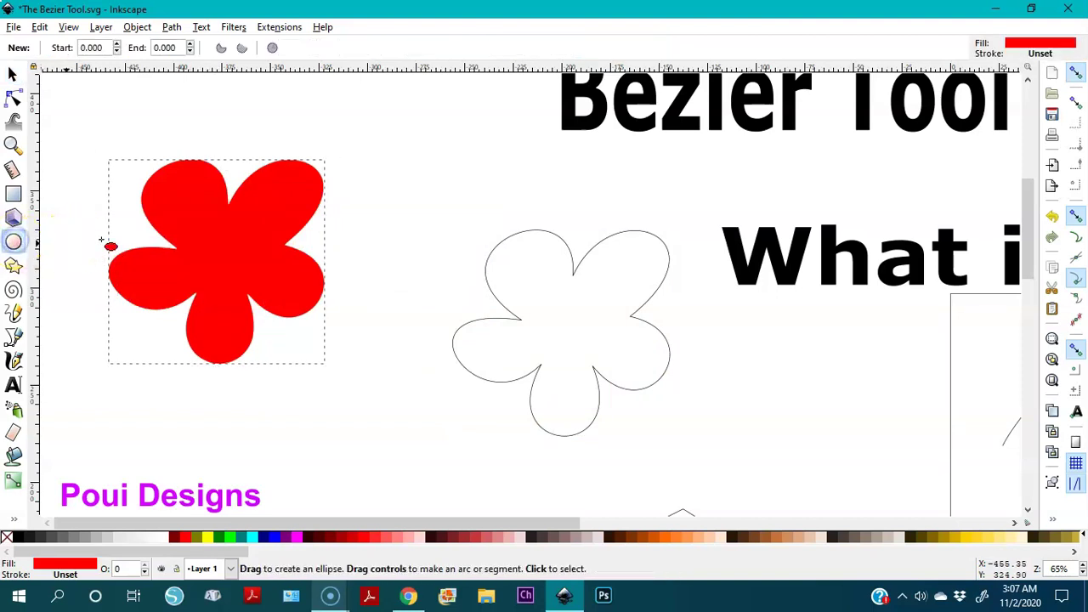
key(Escape)
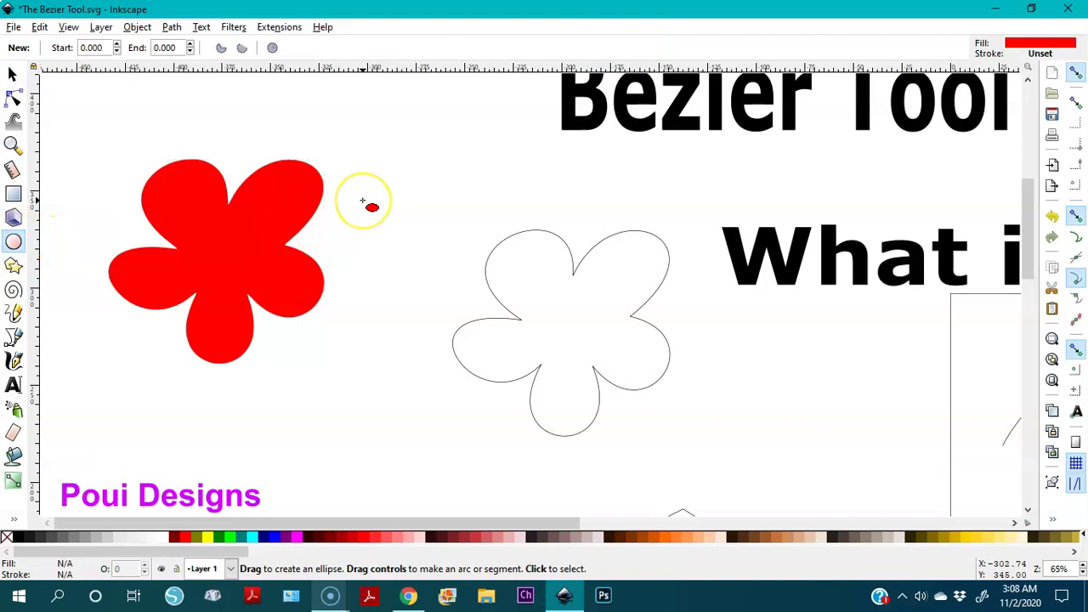
drag(362, 201, 396, 228)
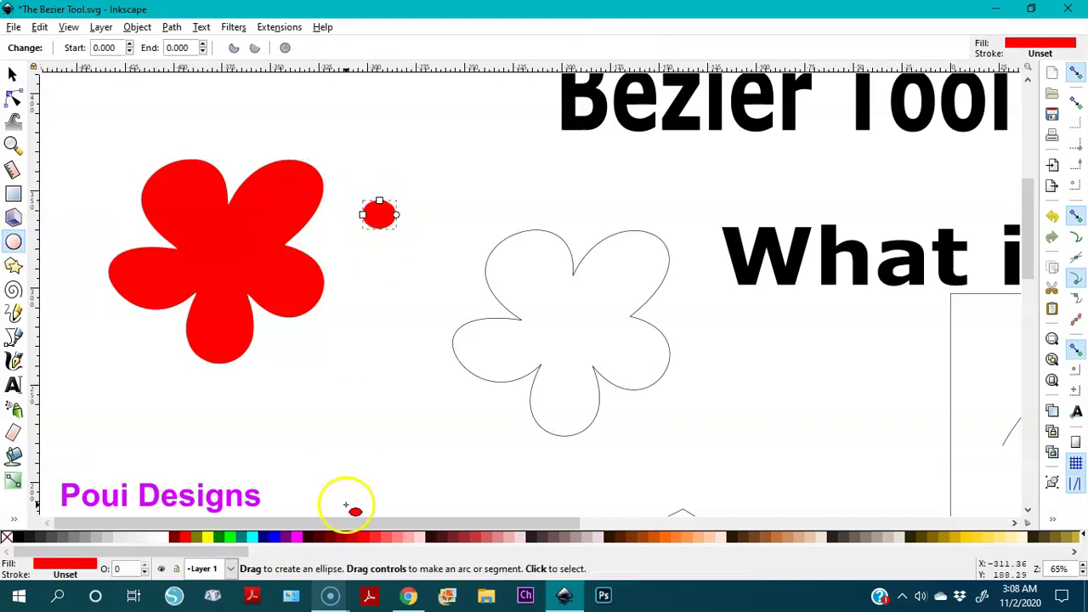
click(209, 538)
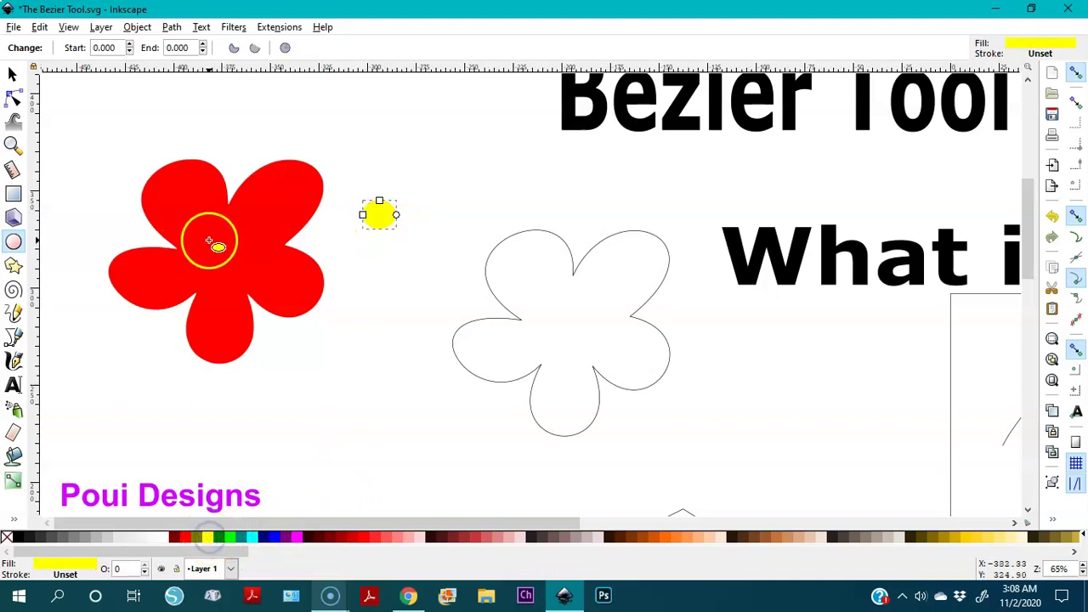
Move the yellow ellipse onto the centre of the red flower and deselect it
click(13, 73)
drag(373, 211, 214, 264)
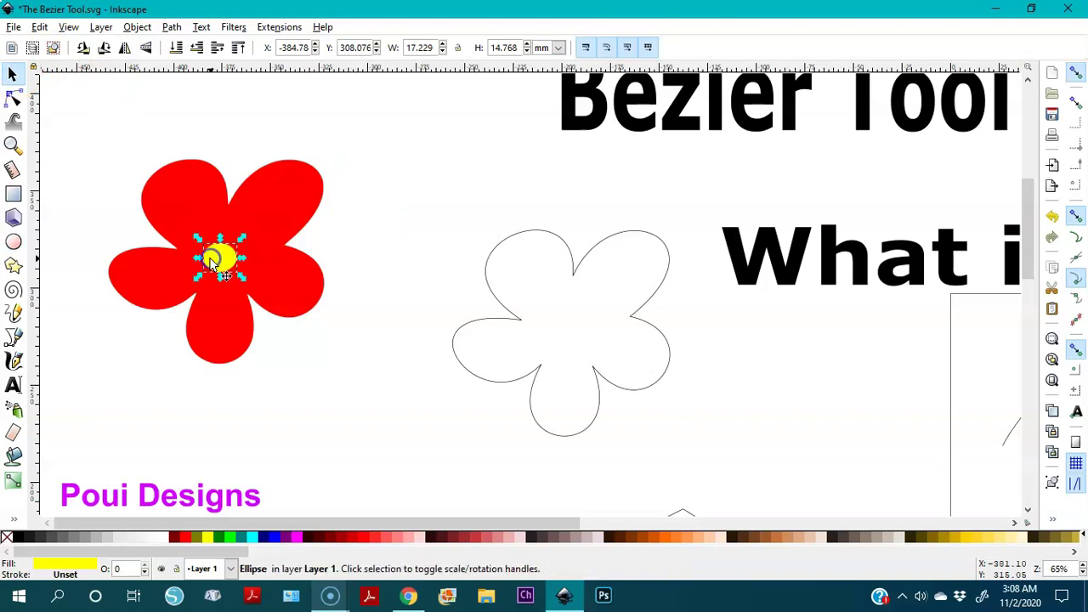
click(399, 217)
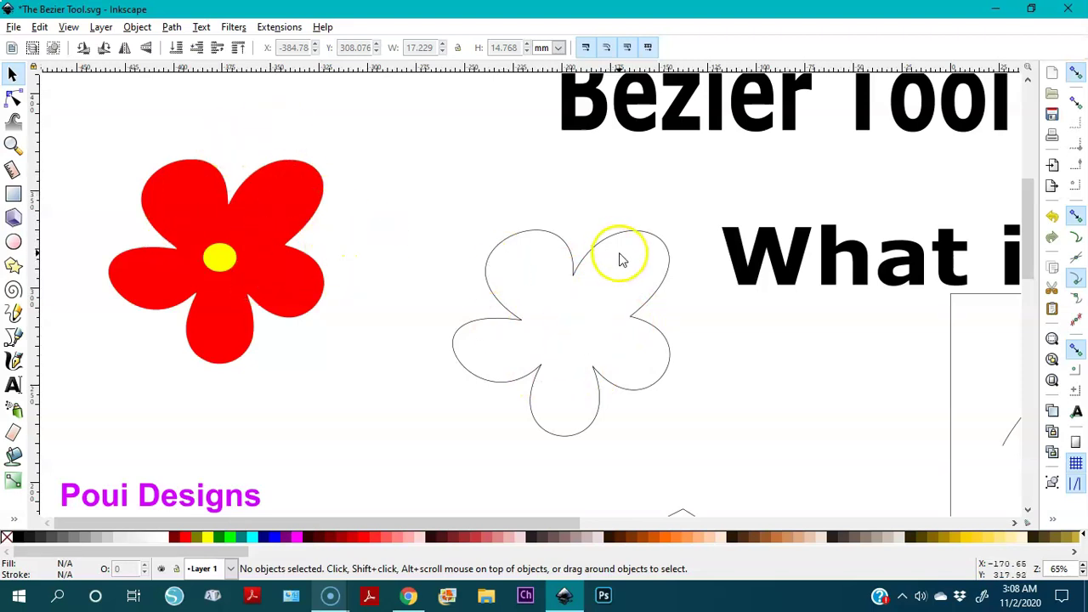
key(minus)
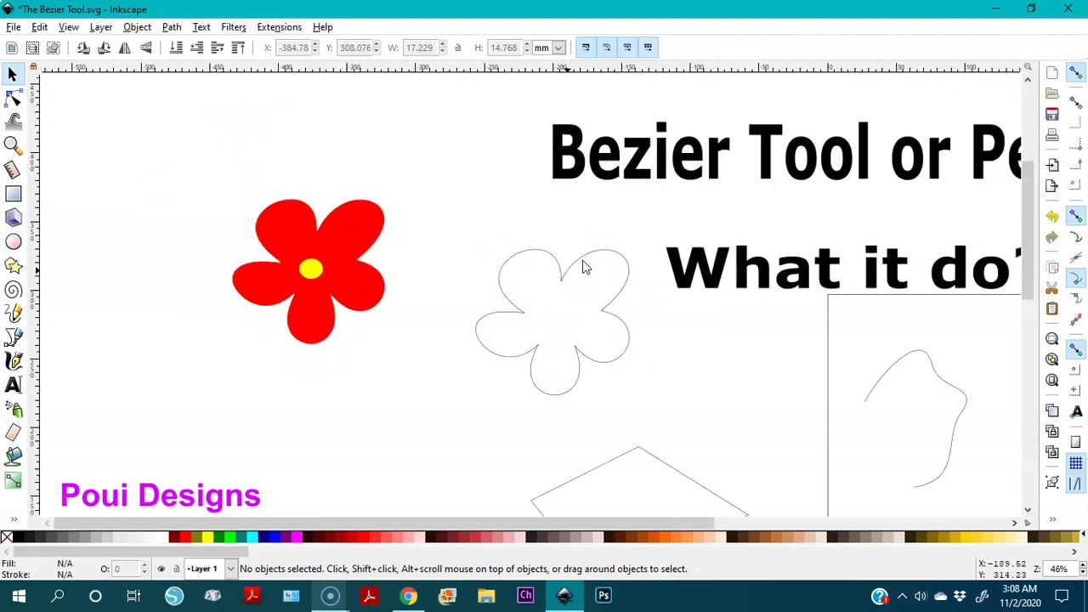
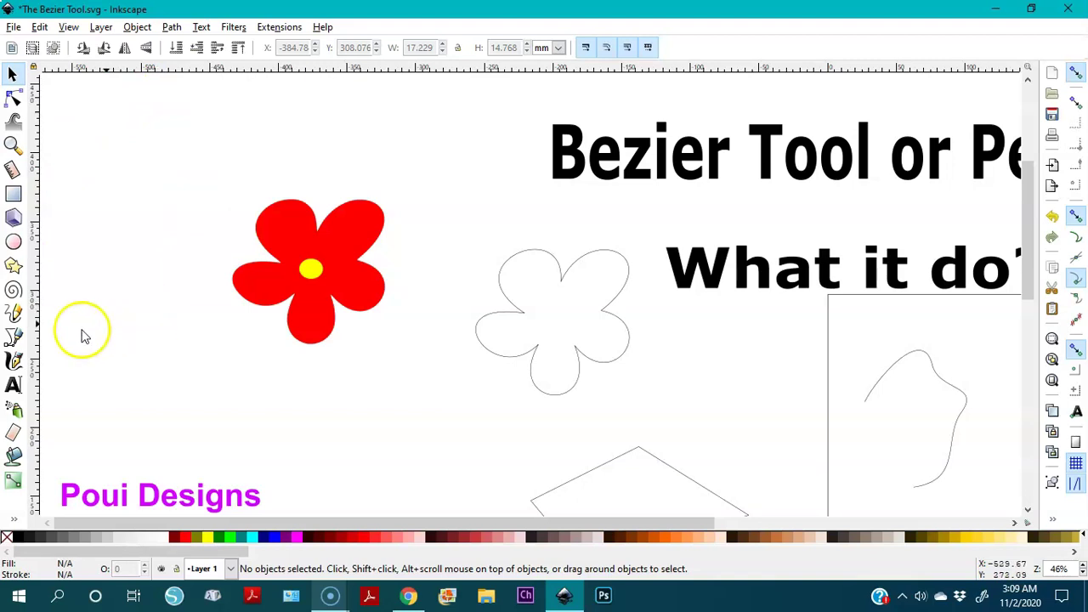
Draw a narrow, closed upright triangle about 111 mm tall with the Pen tool, to the upper left of the red flower
click(13, 338)
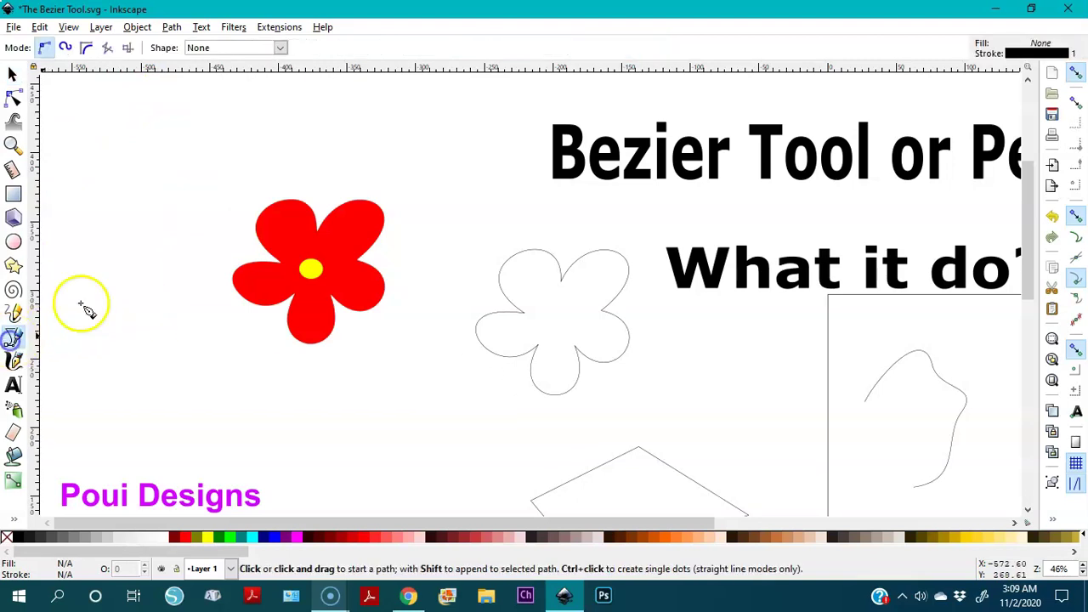
click(135, 250)
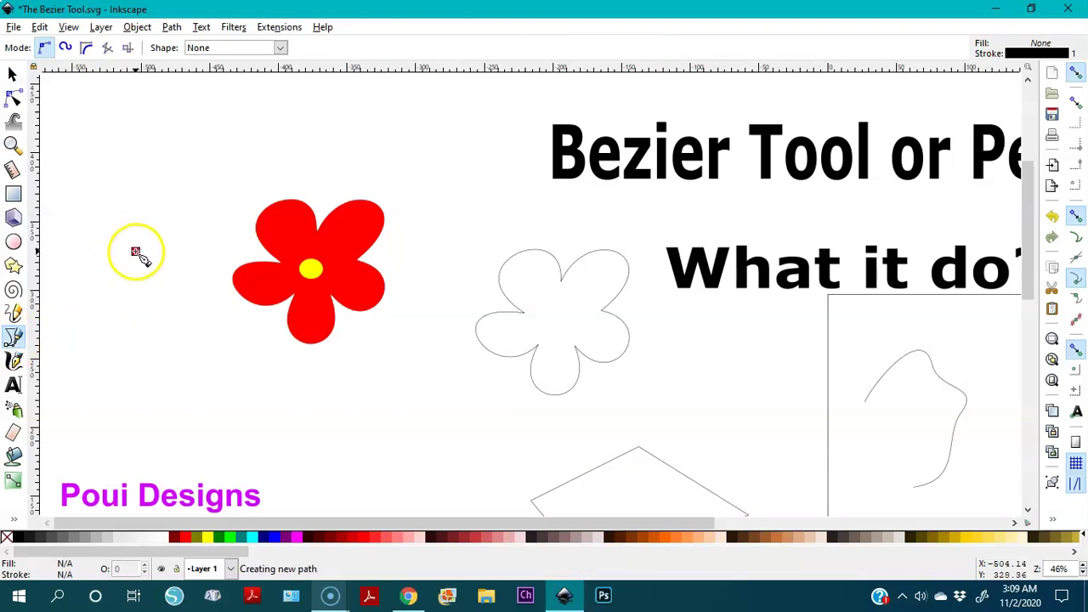
click(157, 103)
click(172, 255)
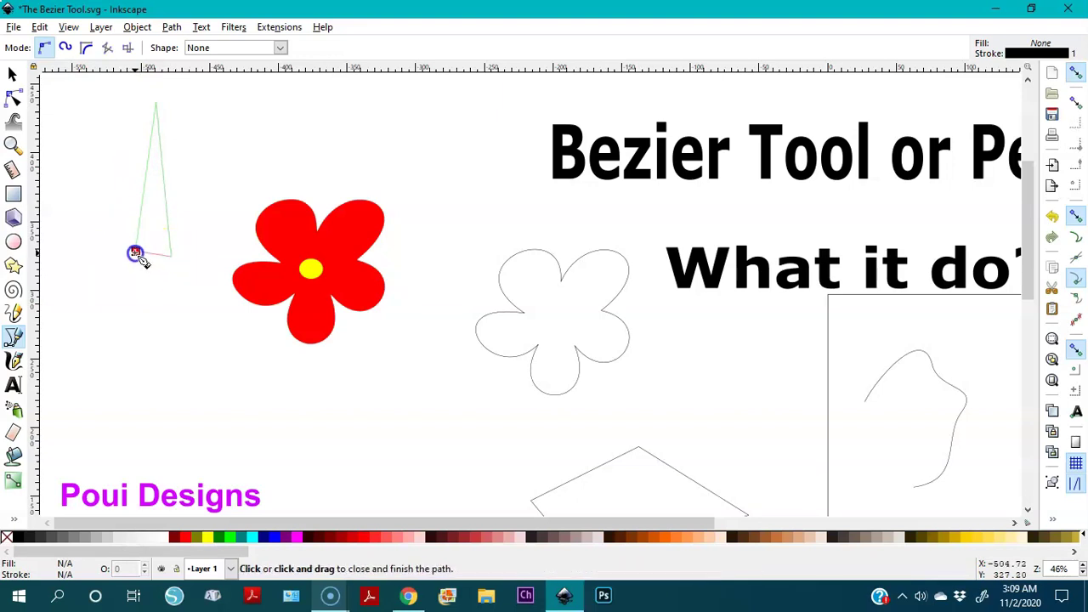
click(136, 254)
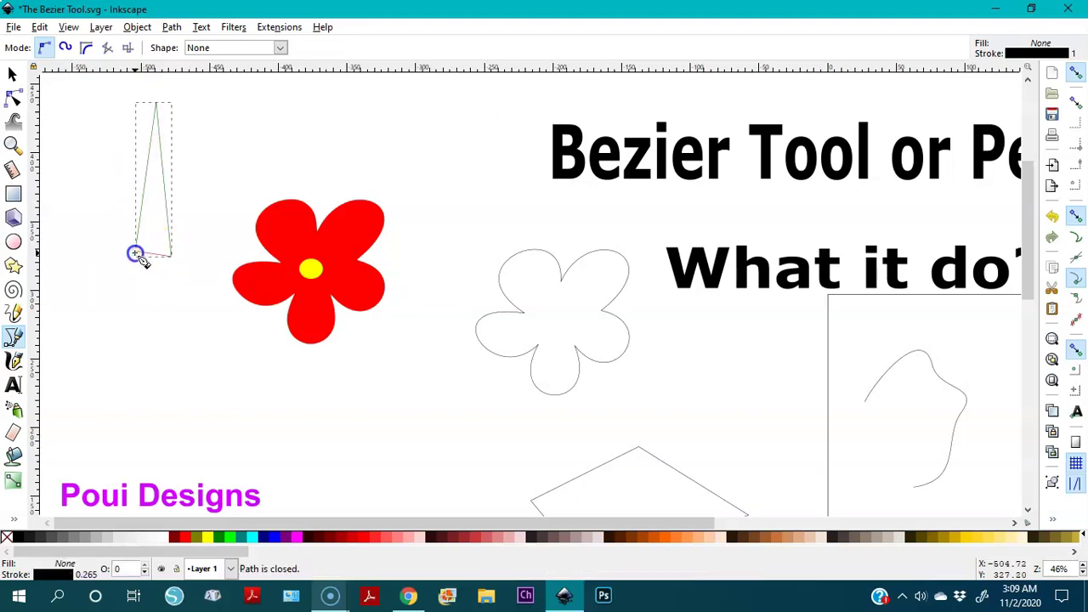
Bend the triangle's two long sides outward into curves with node editing to form a leaf shape
click(12, 97)
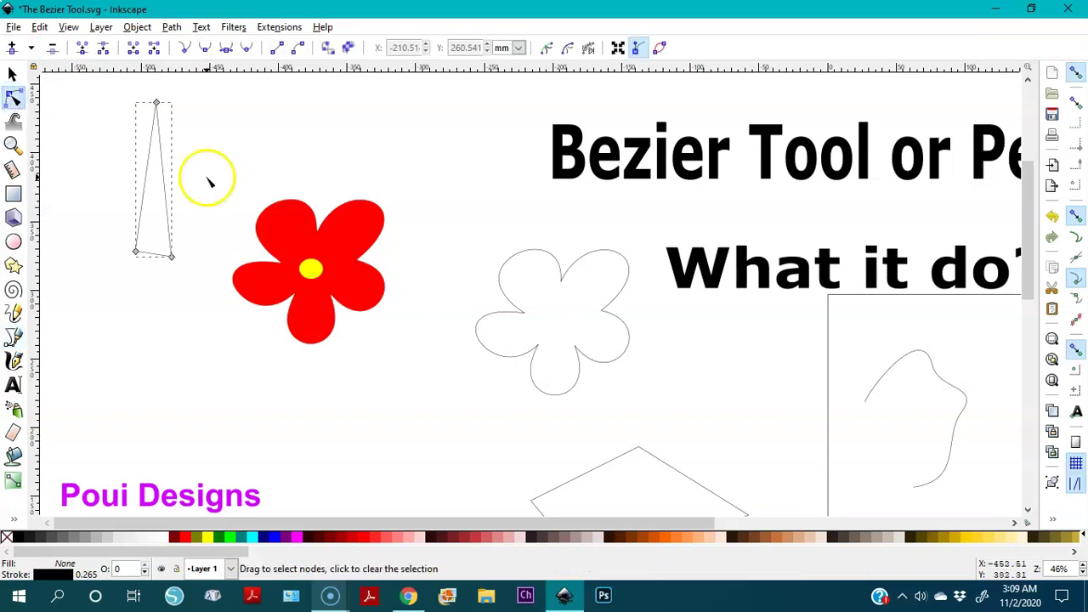
drag(164, 181, 212, 177)
click(142, 184)
drag(144, 186, 95, 176)
Round the leaf's base by moving its lower-left node inward and adjusting the direction handles, finishing with the path deselected
click(136, 253)
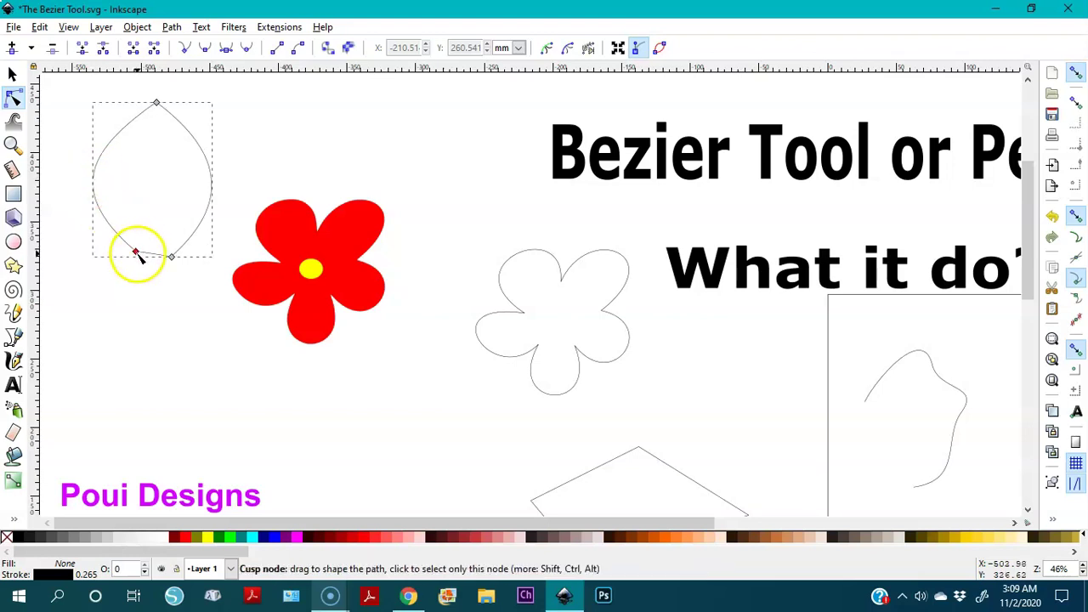
drag(136, 254, 151, 256)
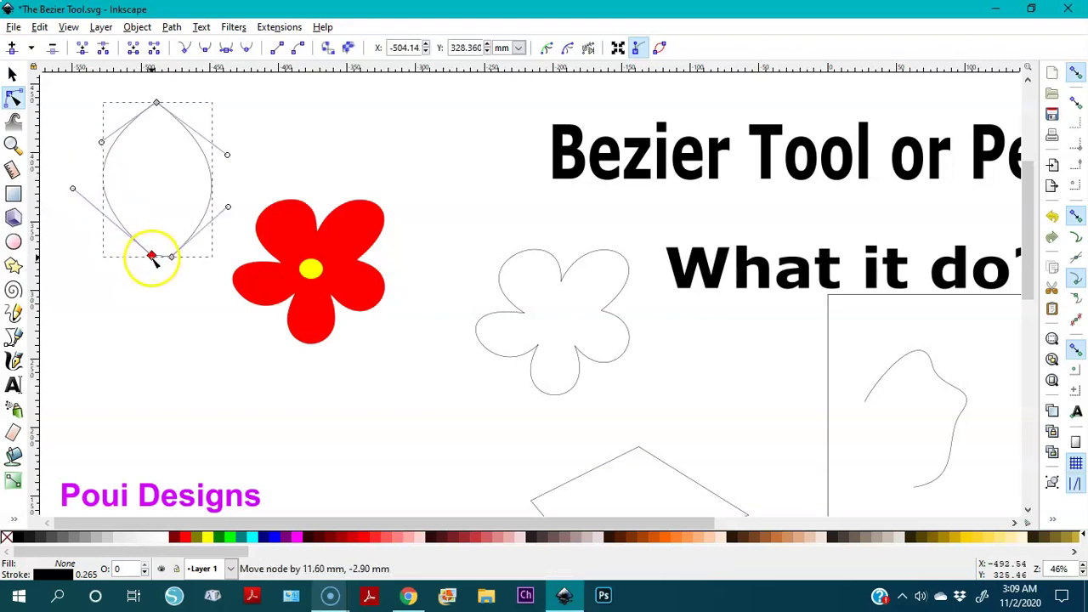
drag(73, 189, 70, 231)
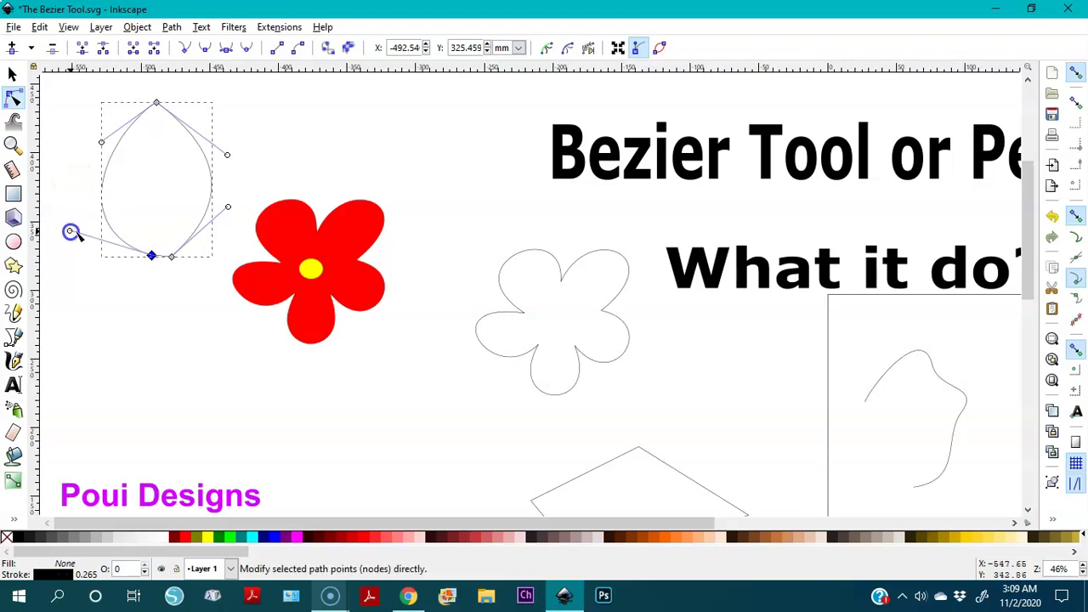
drag(228, 208, 230, 239)
drag(228, 148, 221, 139)
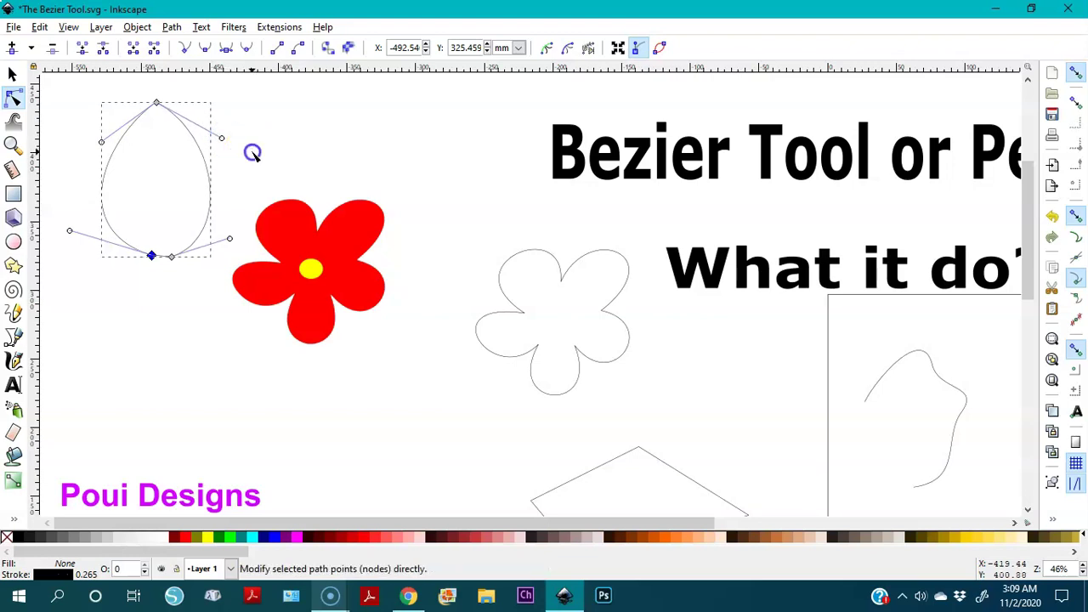
click(252, 153)
click(44, 239)
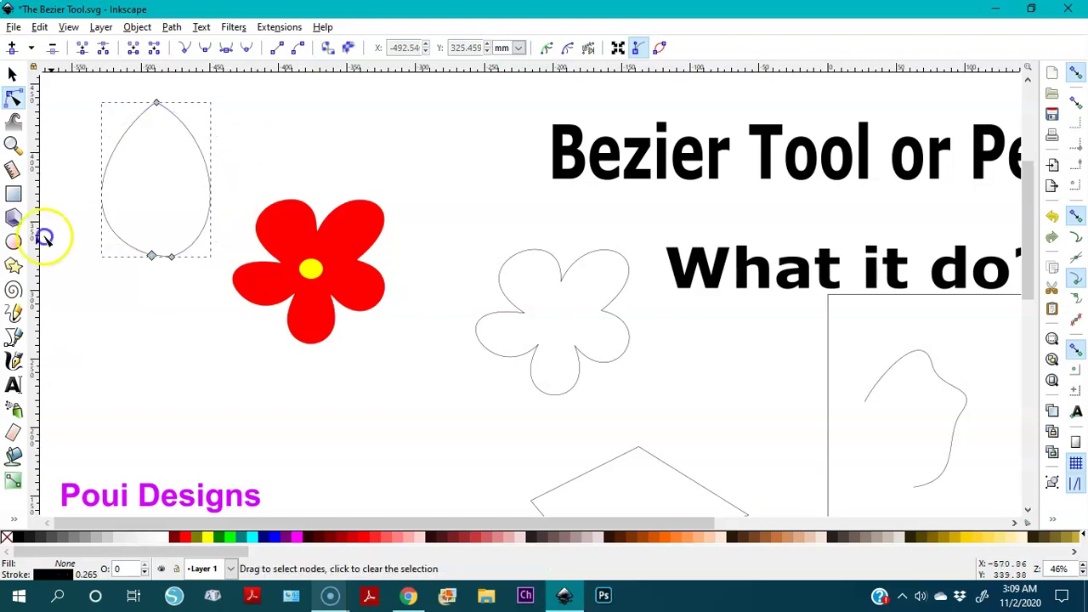
click(71, 197)
Bucket-fill the leaf outline with green (#008000) and move the green fill shape below the outline
click(12, 74)
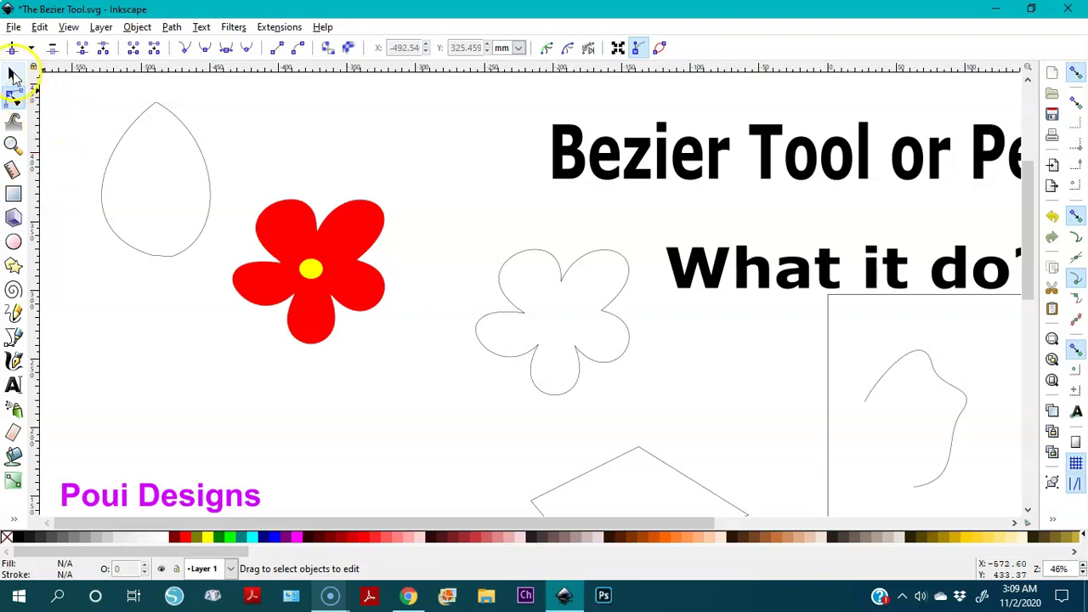
click(13, 457)
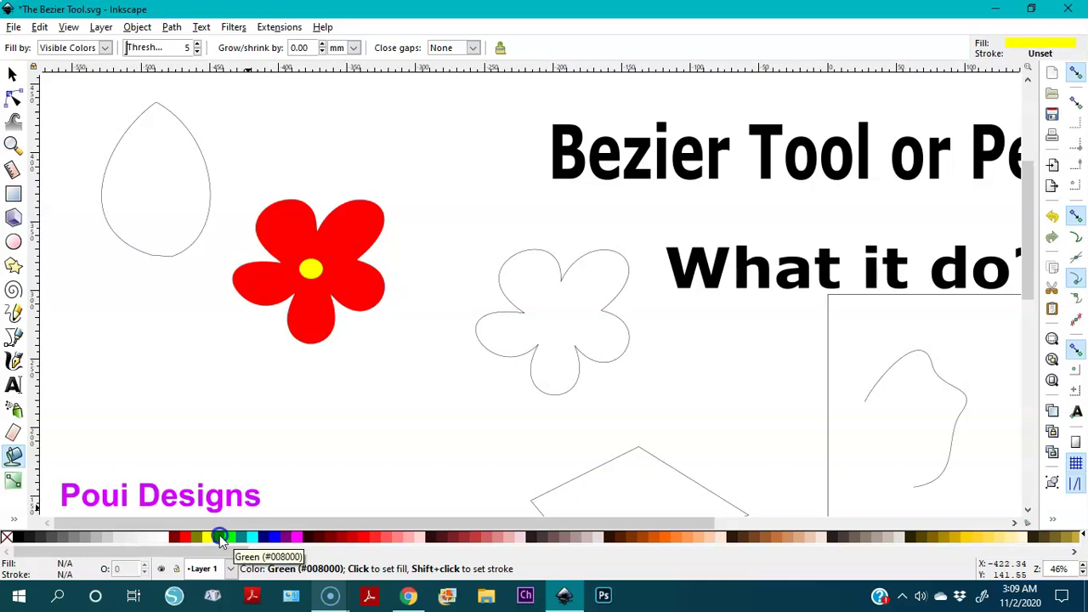
click(219, 534)
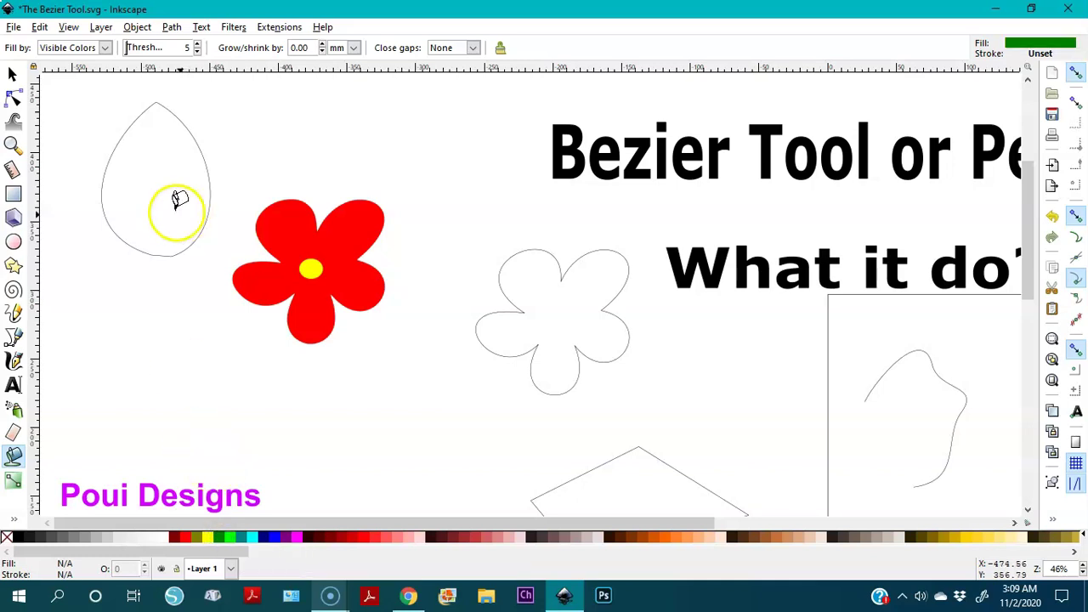
click(164, 169)
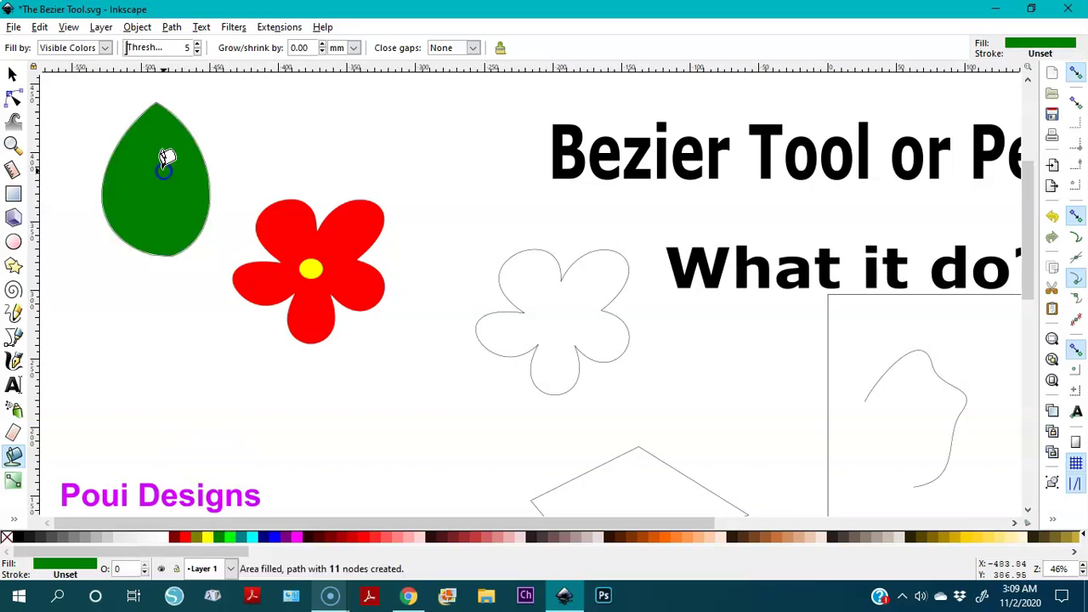
click(11, 73)
drag(170, 202, 189, 378)
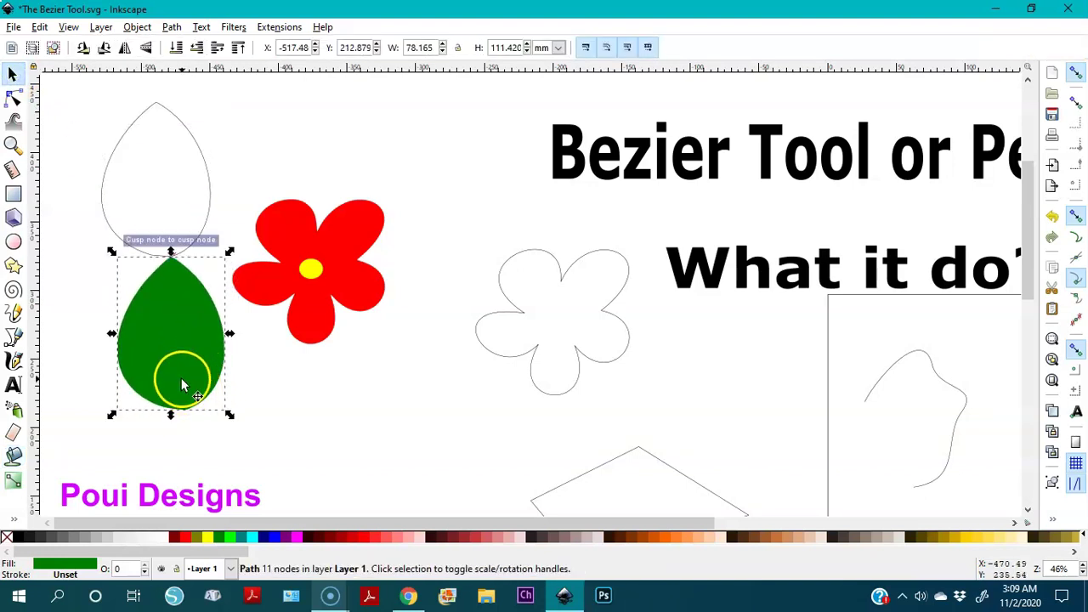
Shrink the green leaf to about 53 by 65 mm and place it over the upper petals of the red flower
drag(231, 416, 201, 366)
click(230, 366)
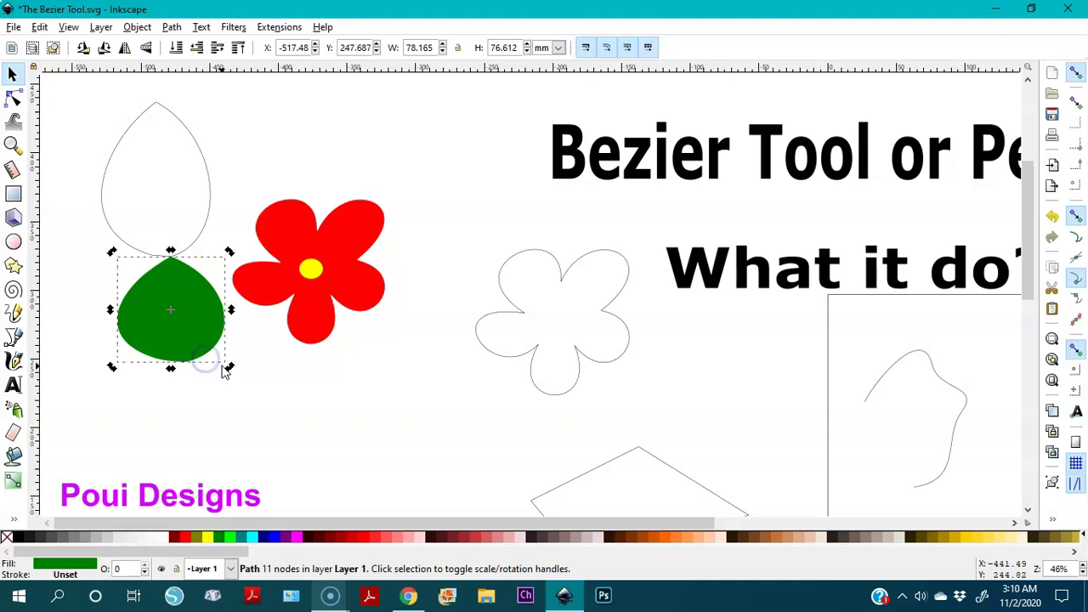
drag(230, 364, 206, 356)
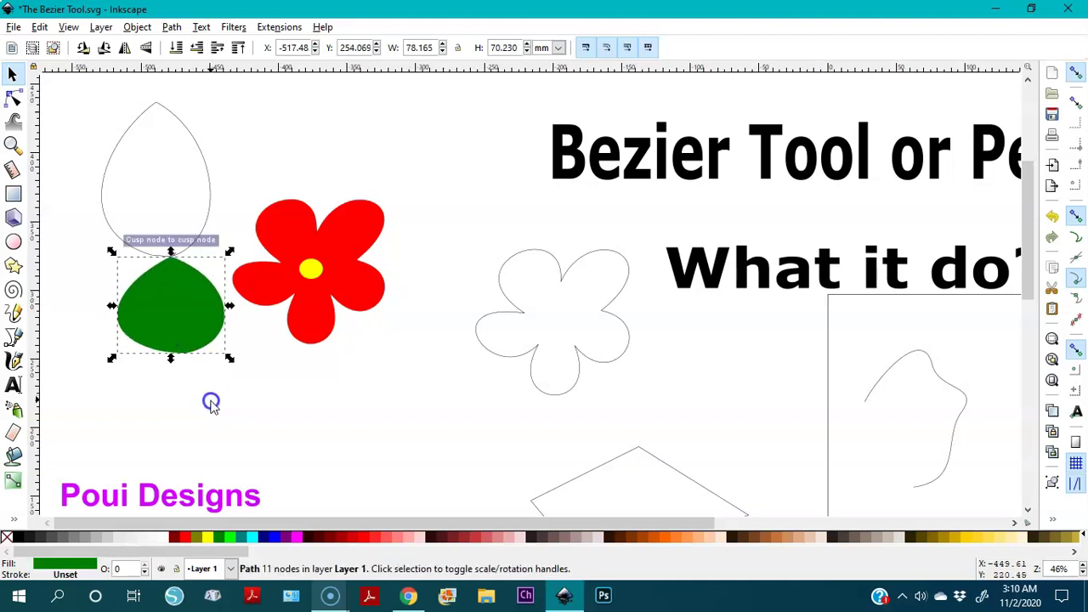
drag(190, 316, 216, 384)
drag(246, 422, 323, 202)
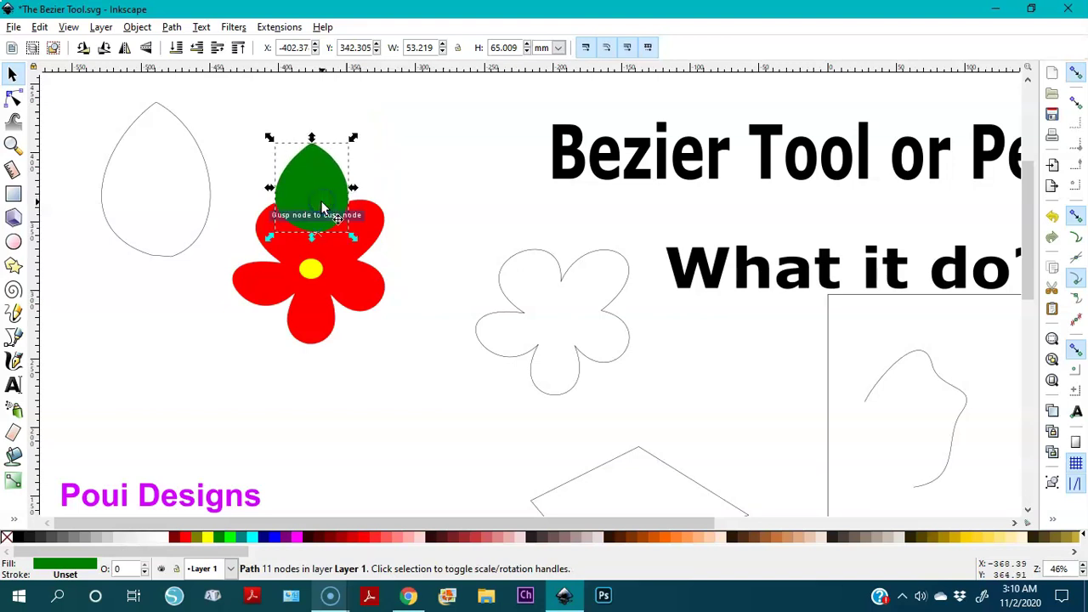
Lower the green leaf to the bottom of the stack, behind the flower, and turn off snapping
click(134, 28)
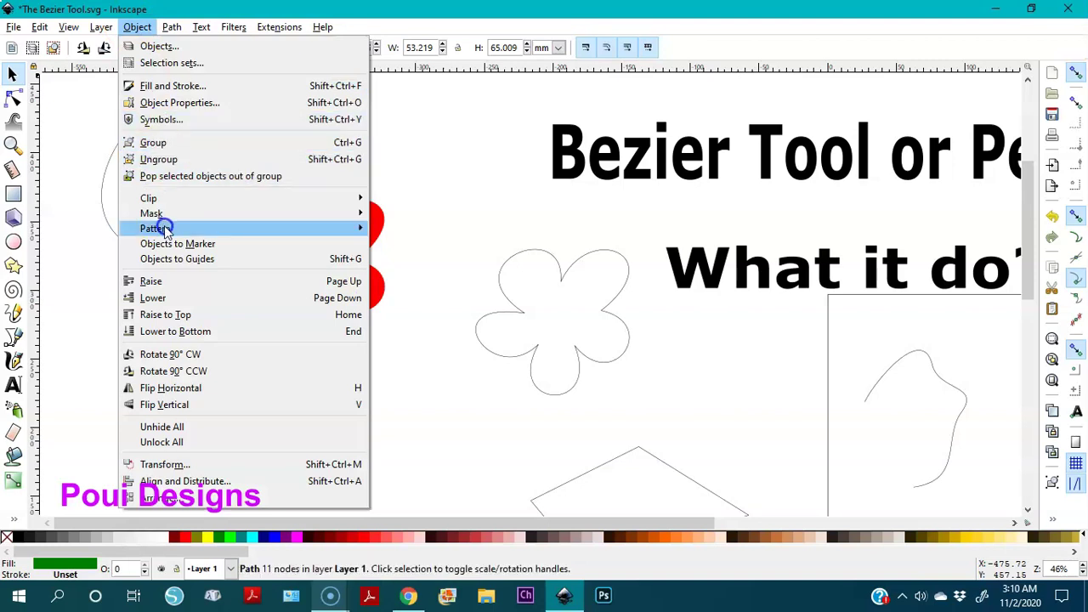
click(153, 331)
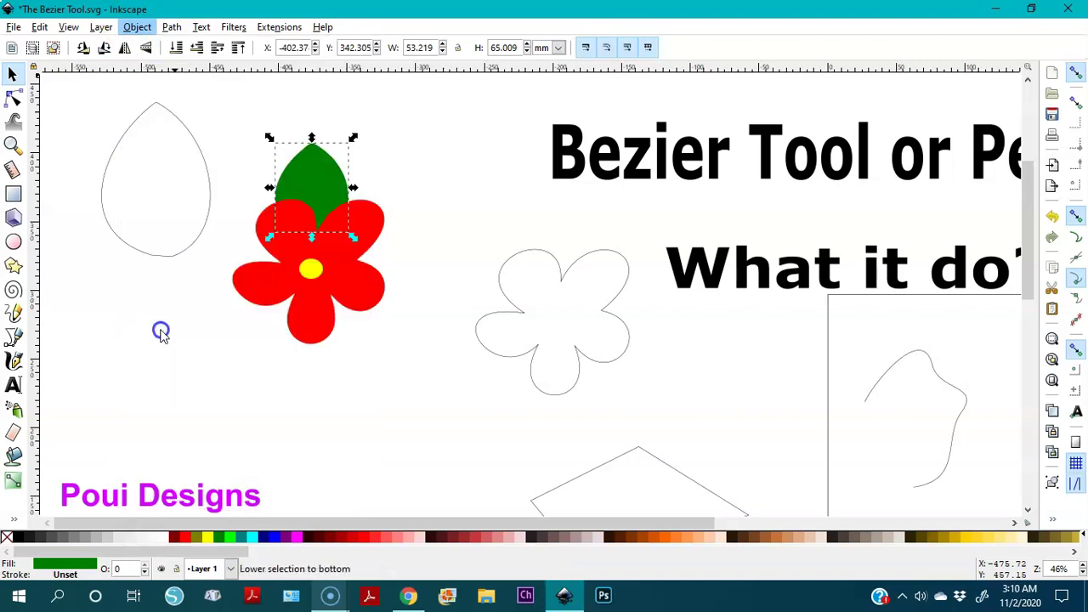
drag(316, 174, 329, 177)
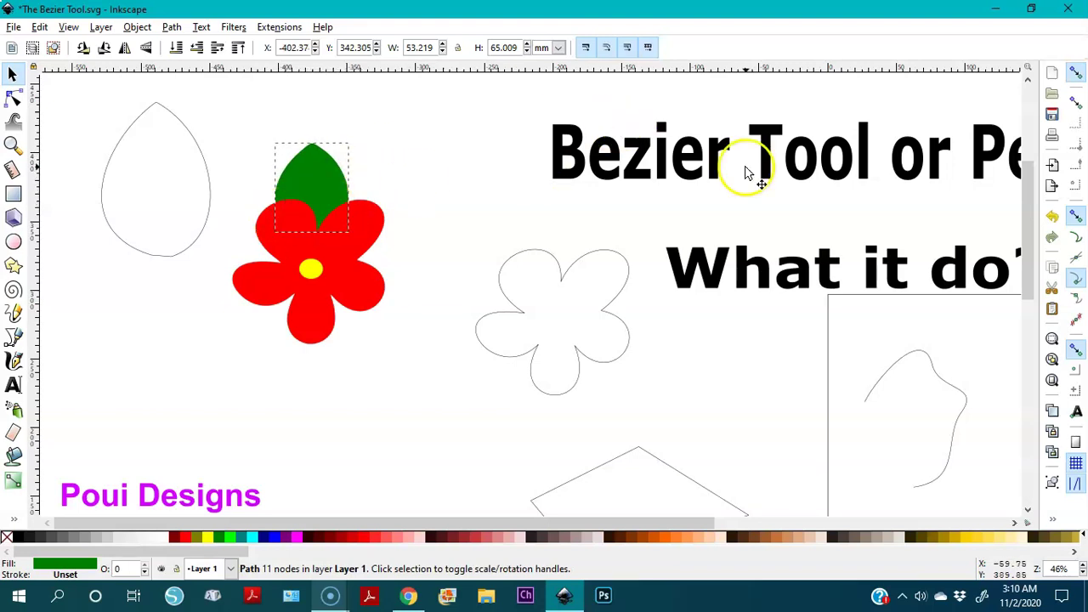
click(1076, 74)
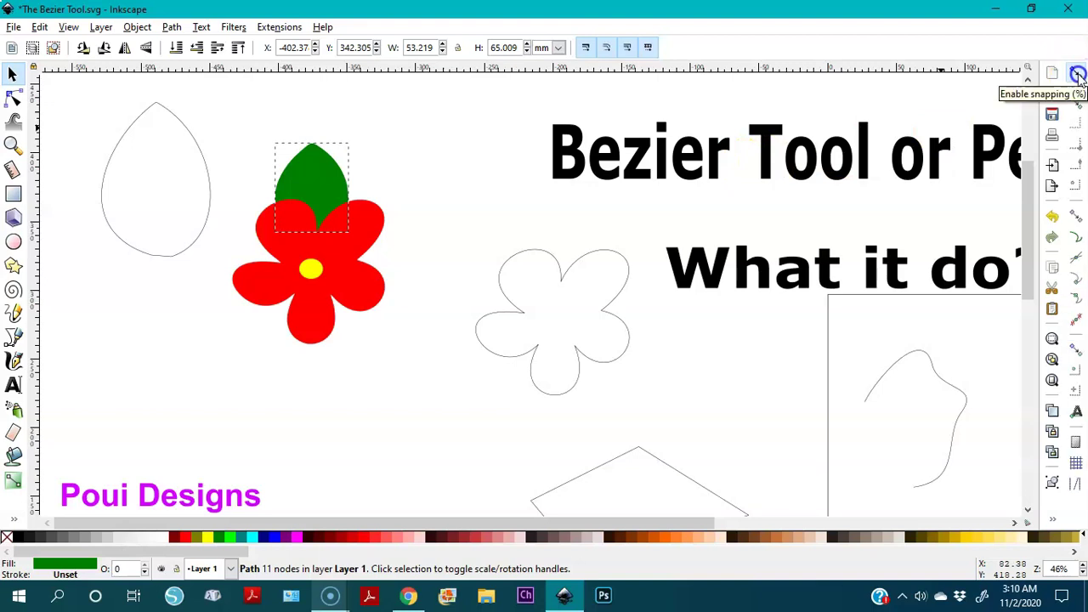
Duplicate the green leaf and move the copy below the flower's lower-right petal
right_click(311, 175)
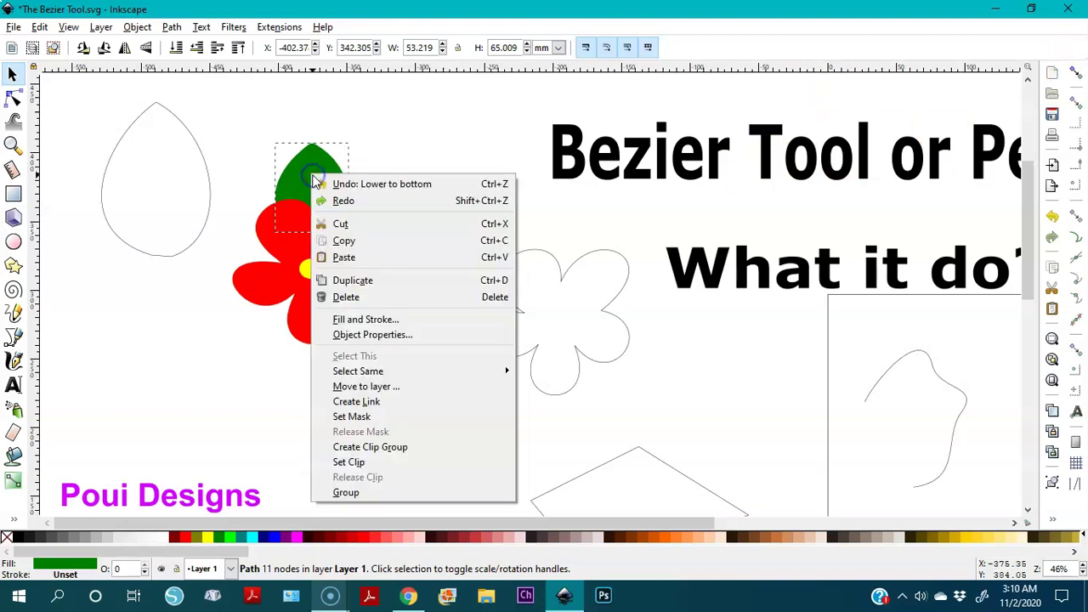
click(353, 281)
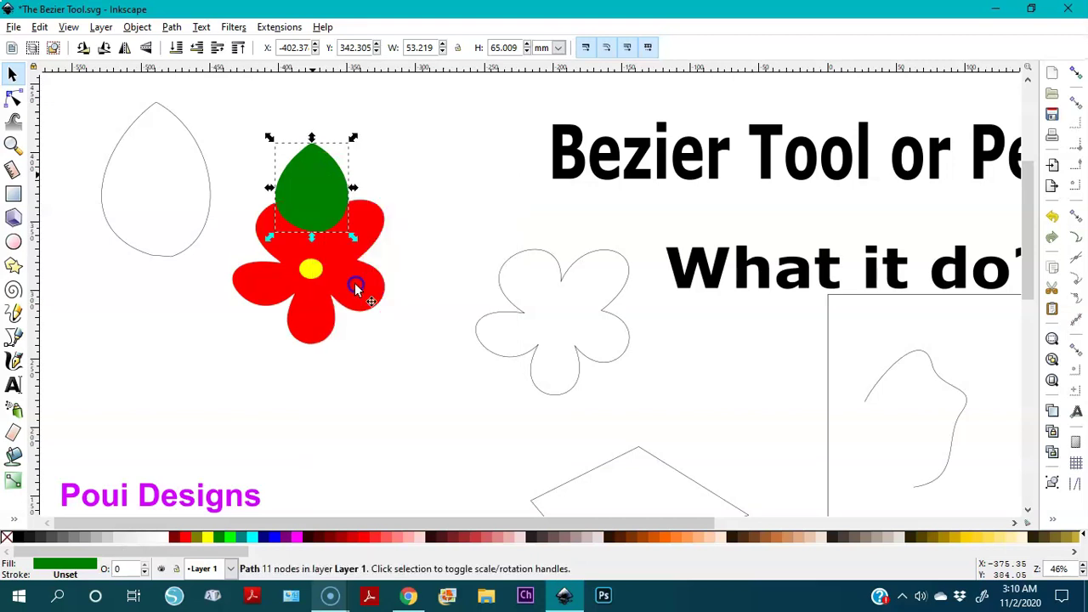
drag(316, 198, 379, 377)
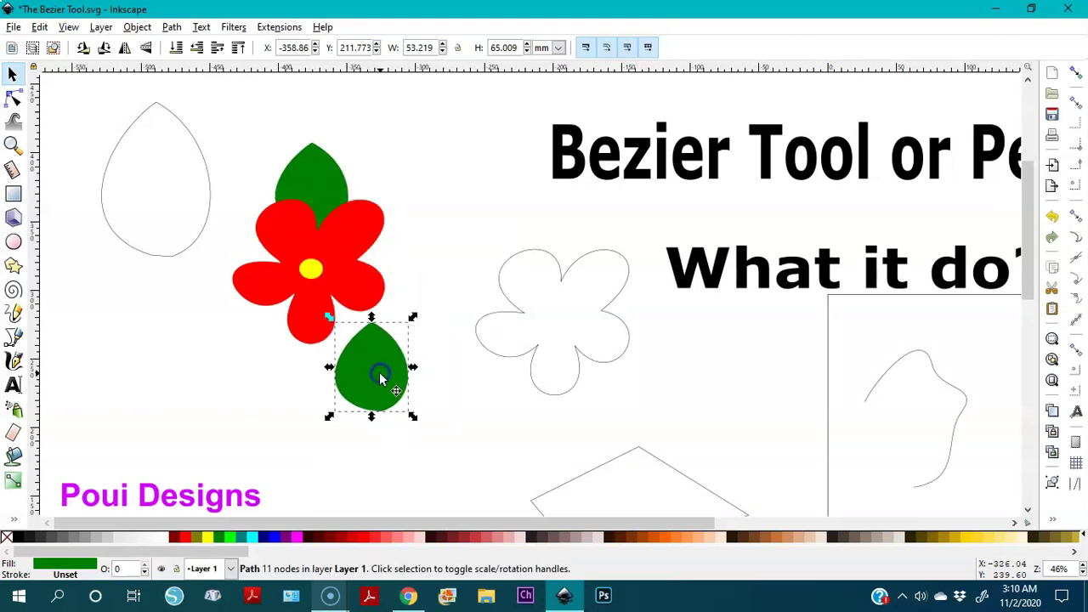
Rotate the leaf copy so its tip points down to the right and place it over the flower's bottom petals
click(380, 371)
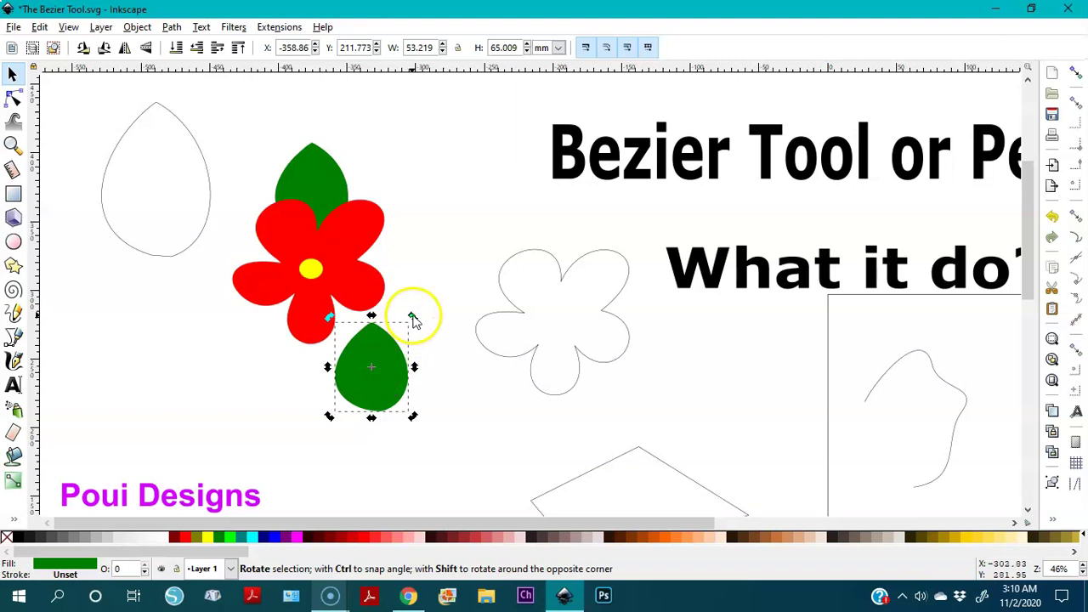
click(422, 382)
click(391, 354)
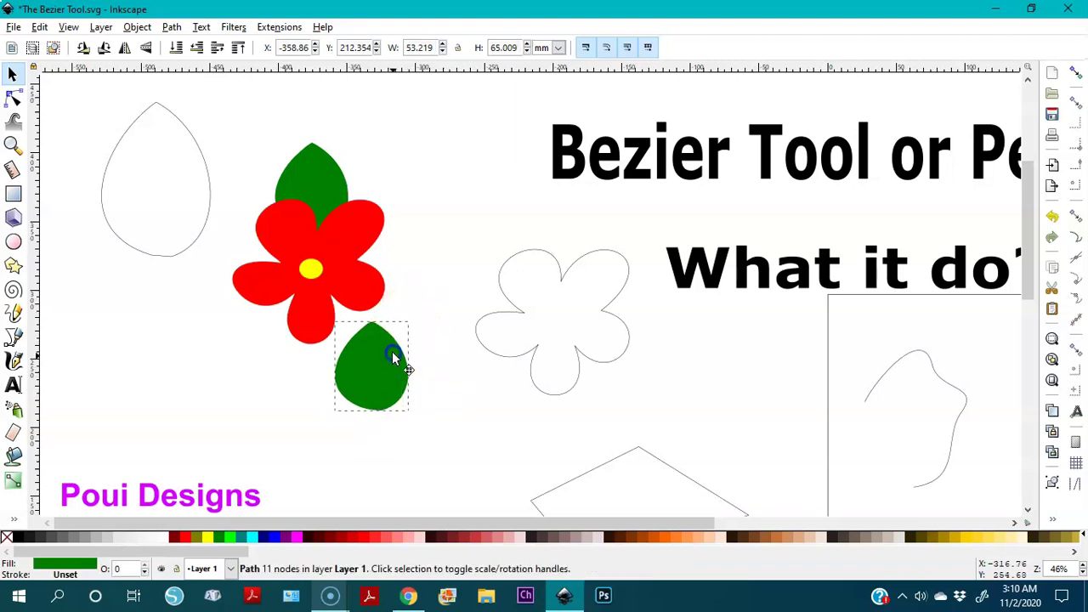
drag(392, 357, 384, 363)
click(372, 364)
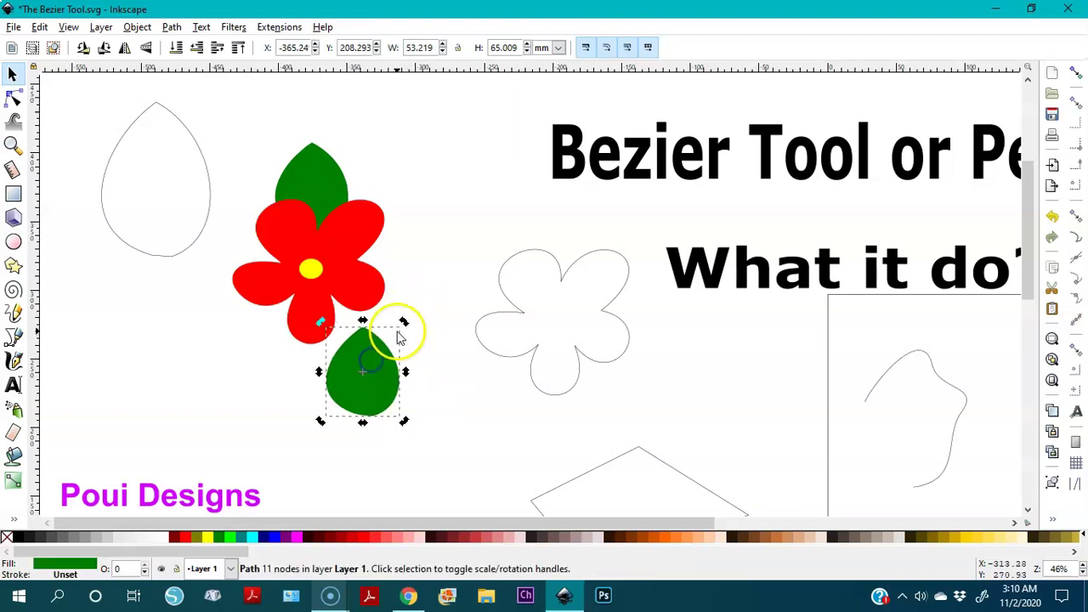
drag(403, 323, 293, 318)
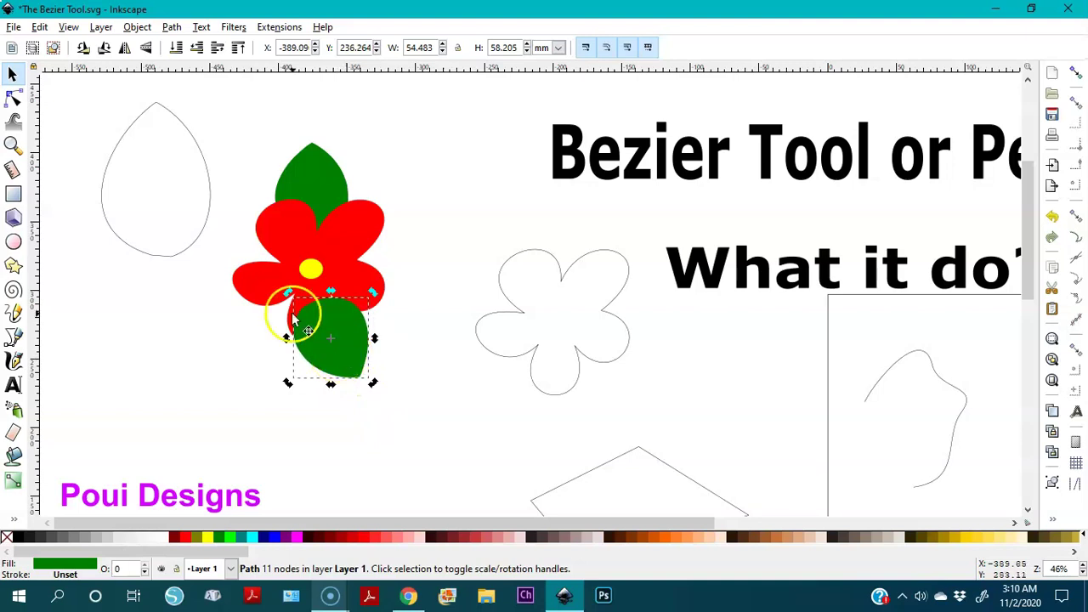
Lower the leaf copy to the bottom of the stack and reposition it behind the lower-right petal with its tip pointing right
click(136, 27)
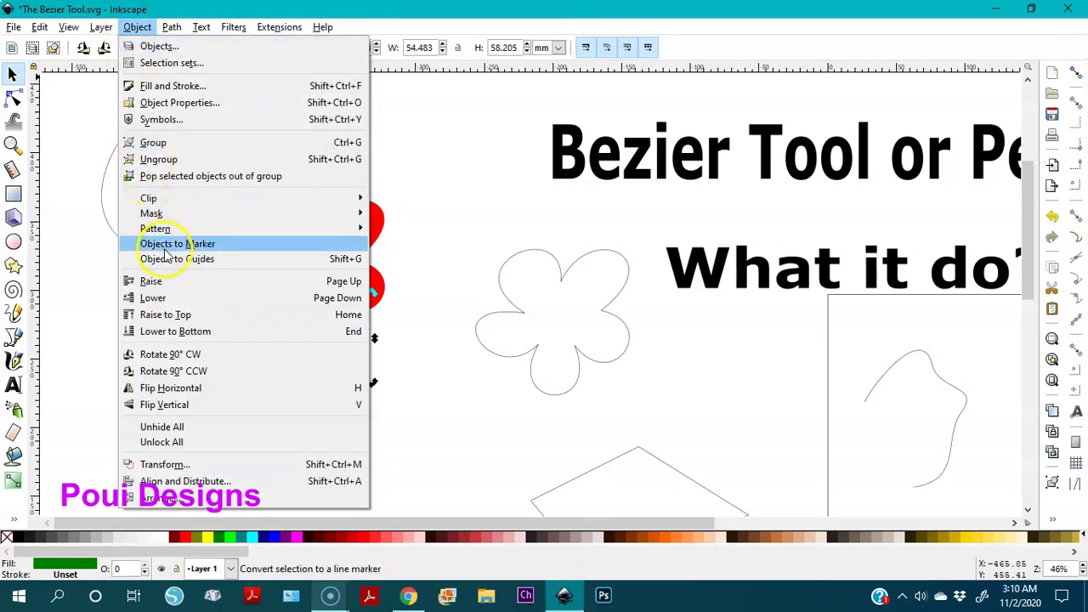
click(175, 332)
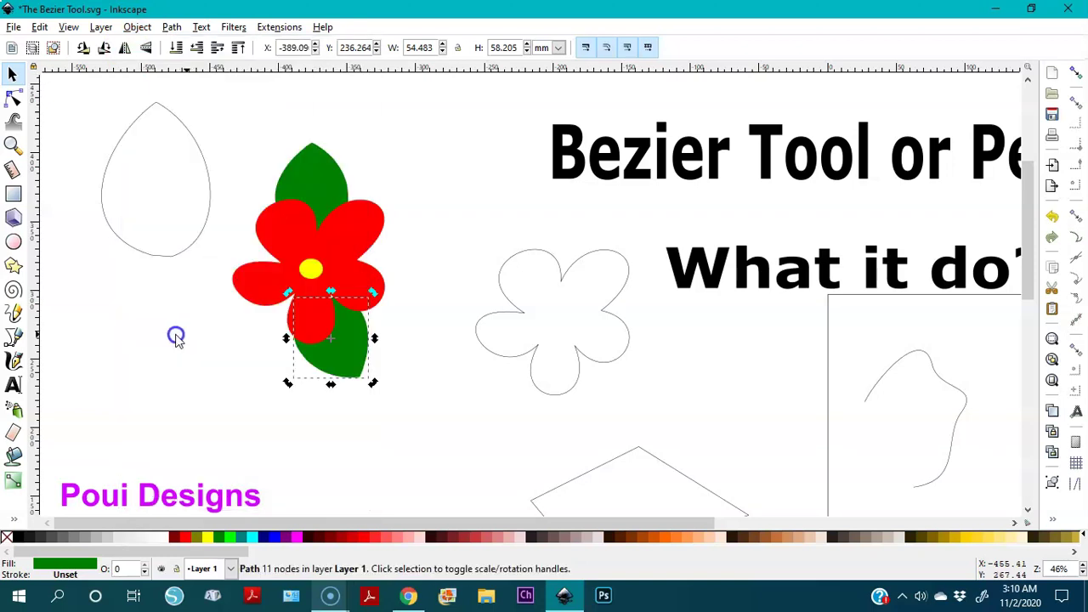
drag(354, 361, 391, 311)
click(381, 361)
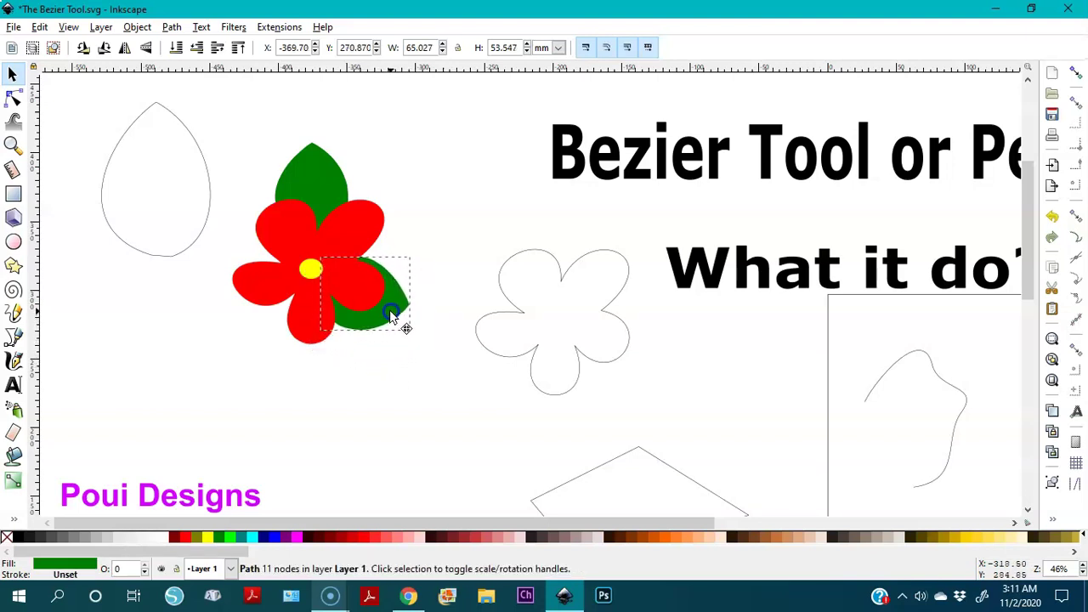
click(418, 351)
Draw a closed thin triangle about 187 mm long with the Bezier tool in the empty area below the flower and teardrop outline
key(minus)
key(minus)
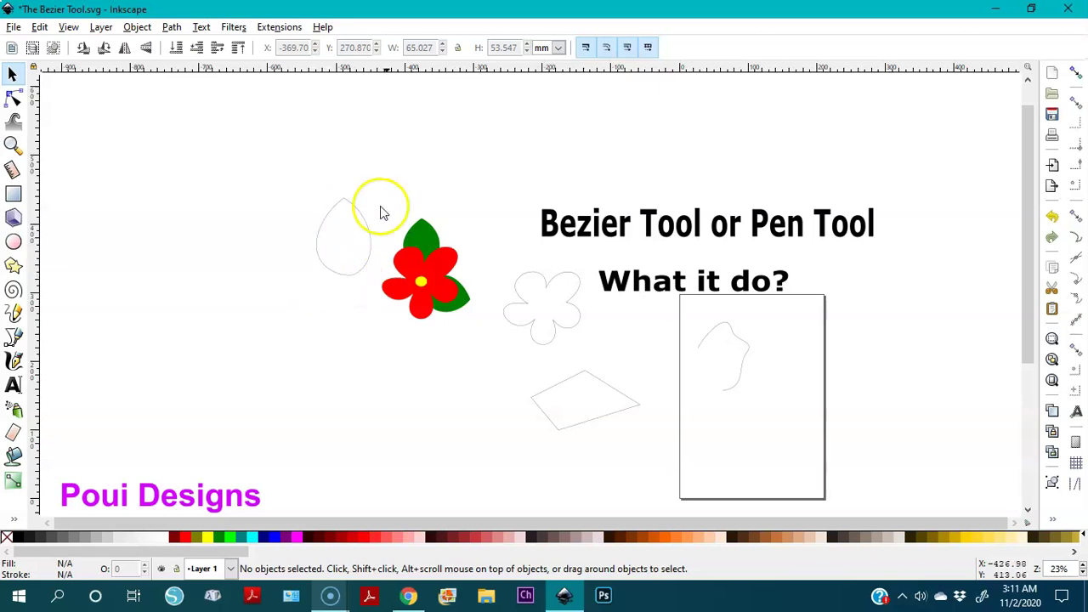
click(13, 338)
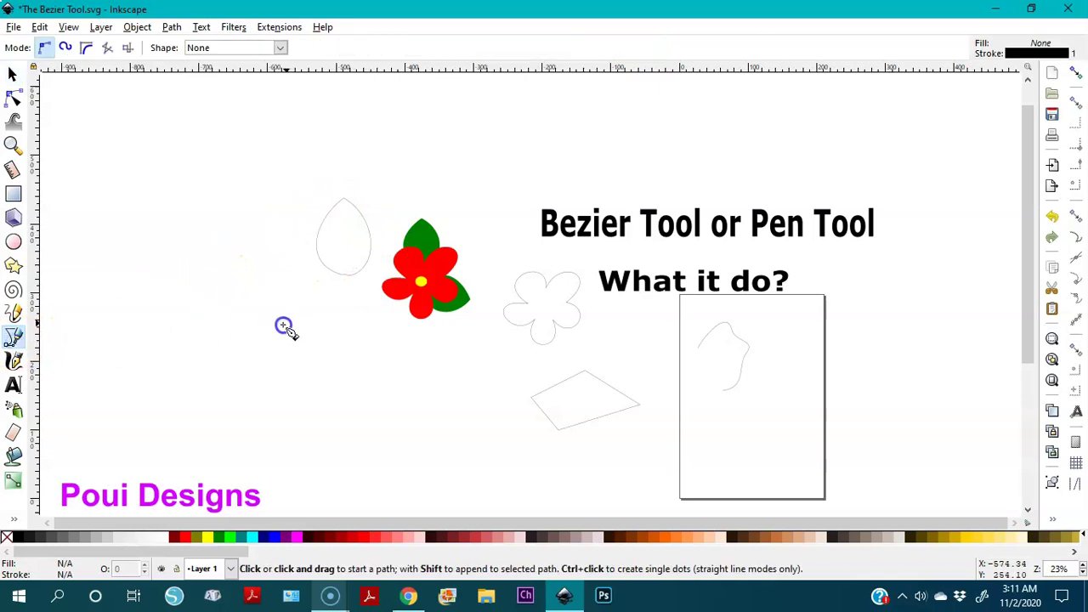
click(261, 342)
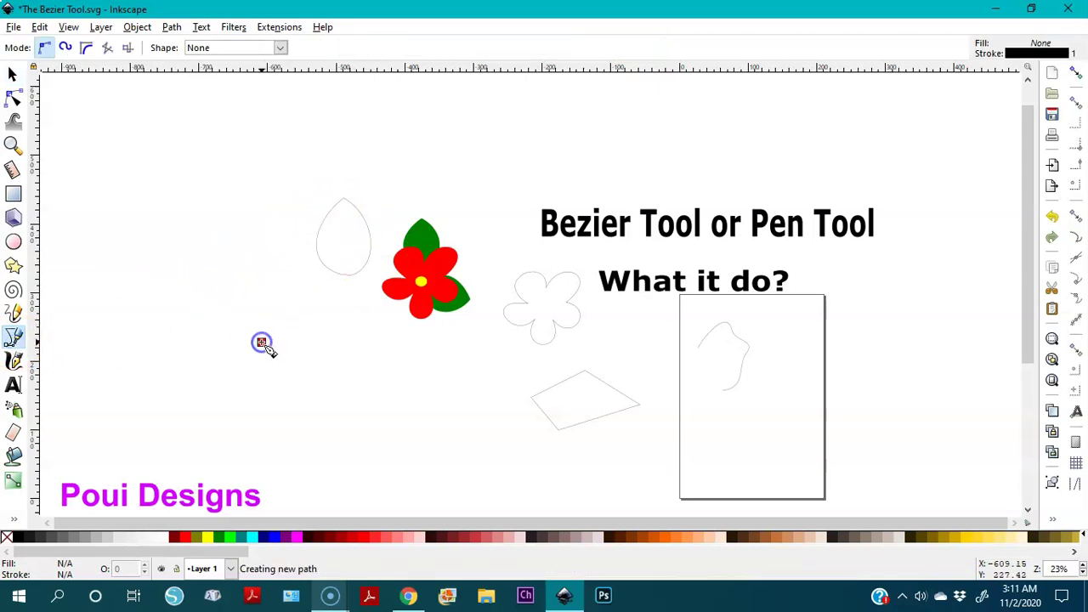
click(391, 347)
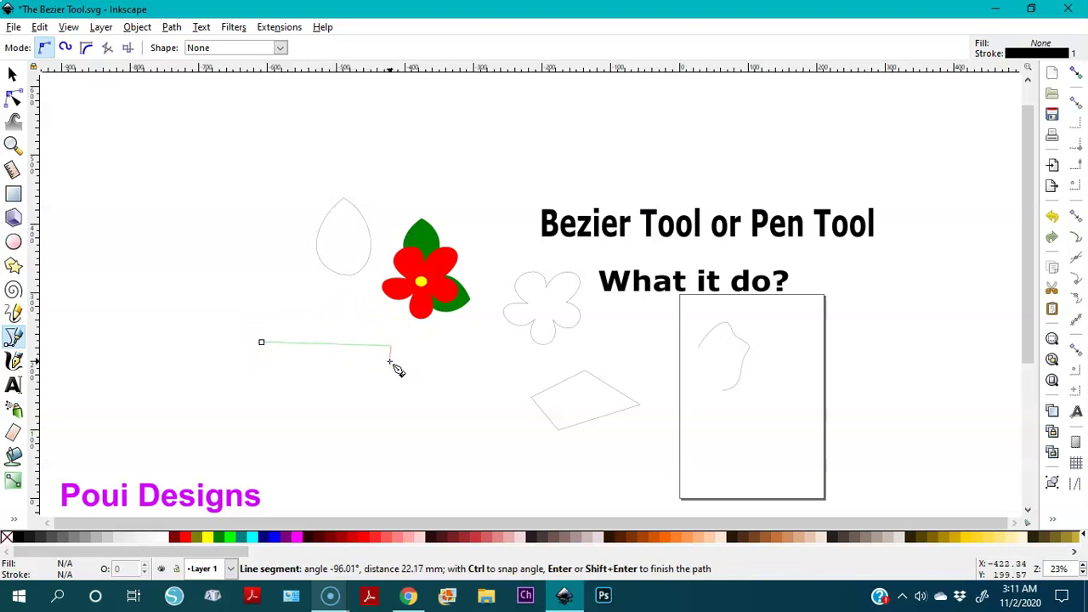
click(390, 360)
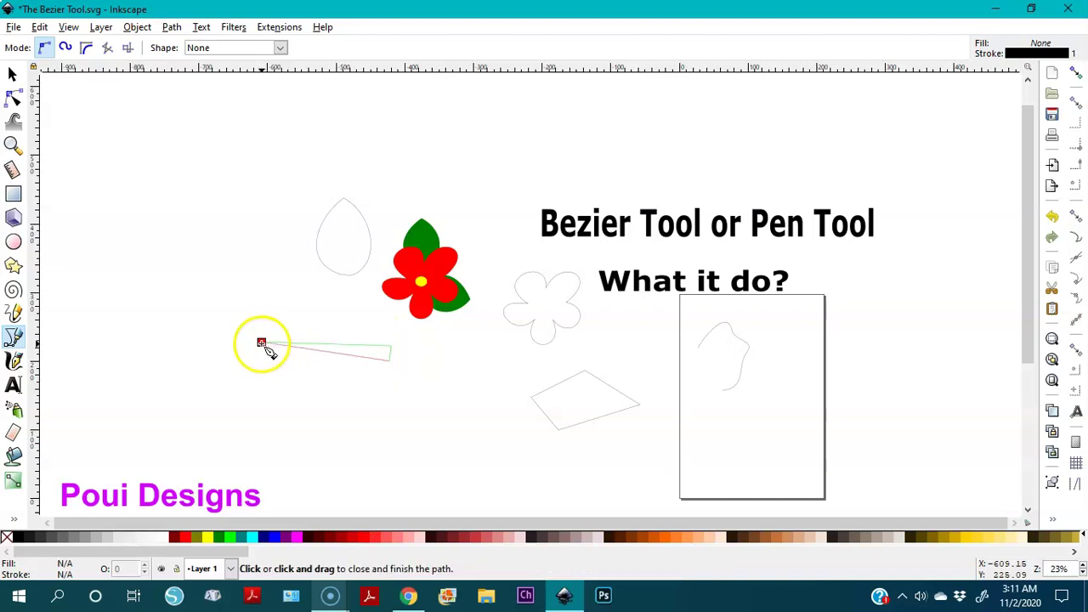
click(261, 342)
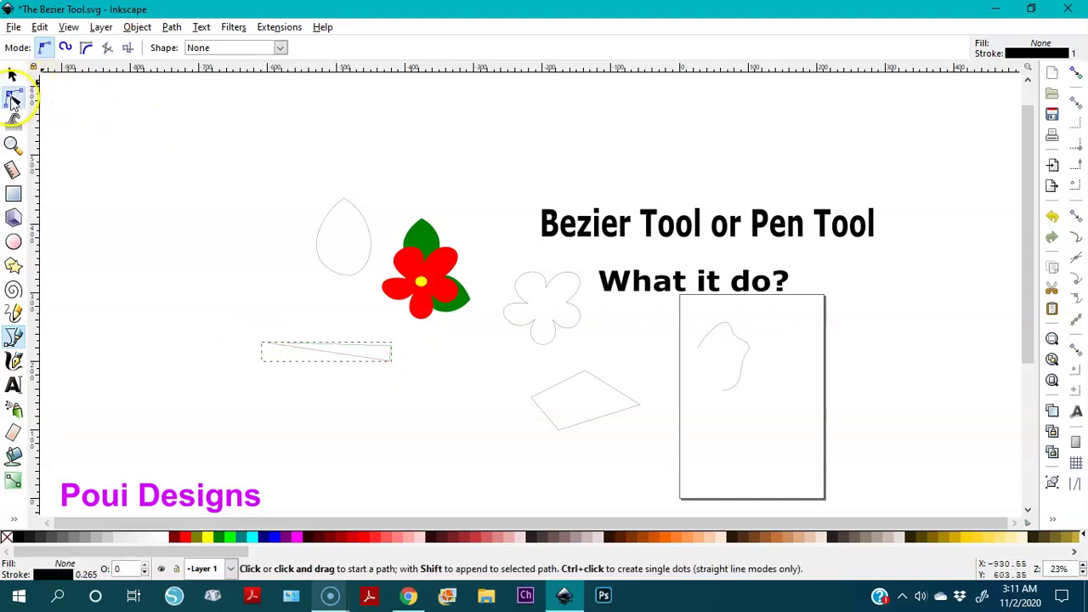
Bend the thin triangle's upper long edge upward and its lower long edge downward to form a rounded fish body
click(12, 100)
key(3)
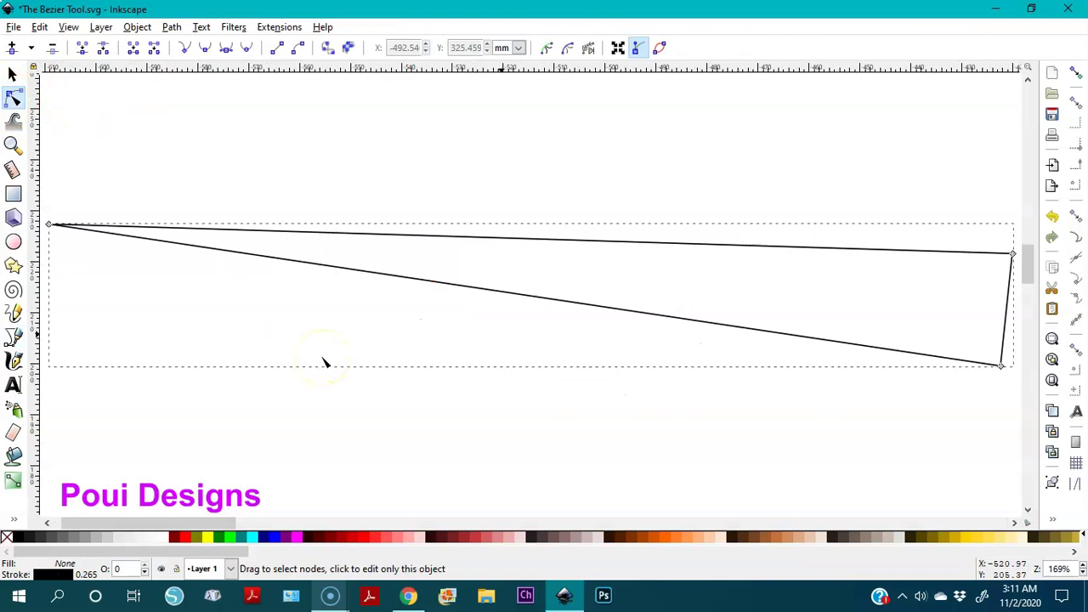
key(minus)
key(minus)
drag(541, 265, 549, 143)
drag(483, 292, 519, 422)
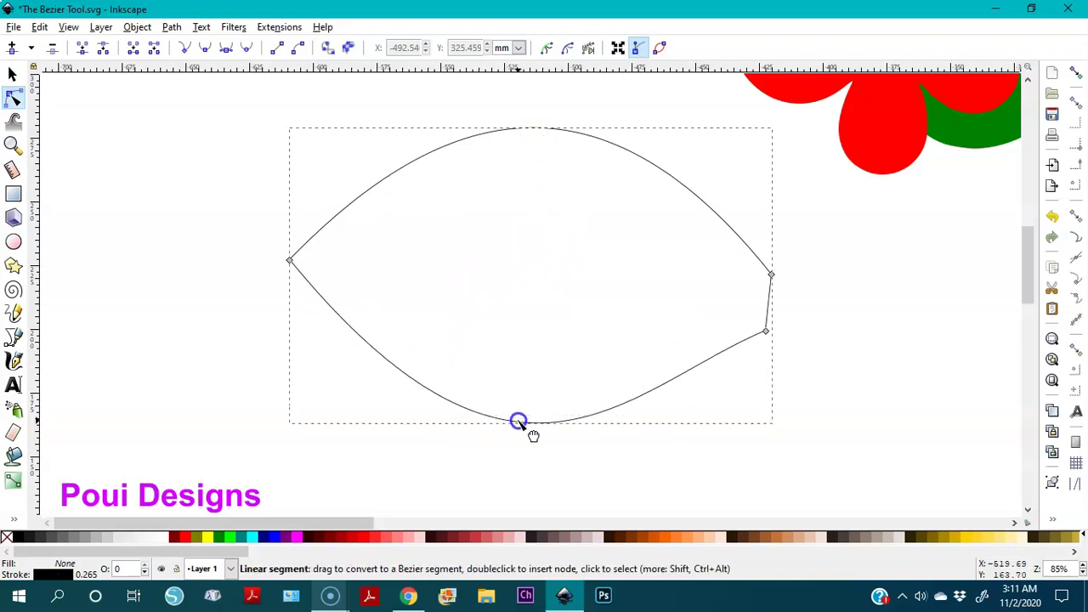
Move the fish body's pointed left node to about X -603, Y 212 mm and adjust the curve handles to round both edges
drag(289, 259, 306, 300)
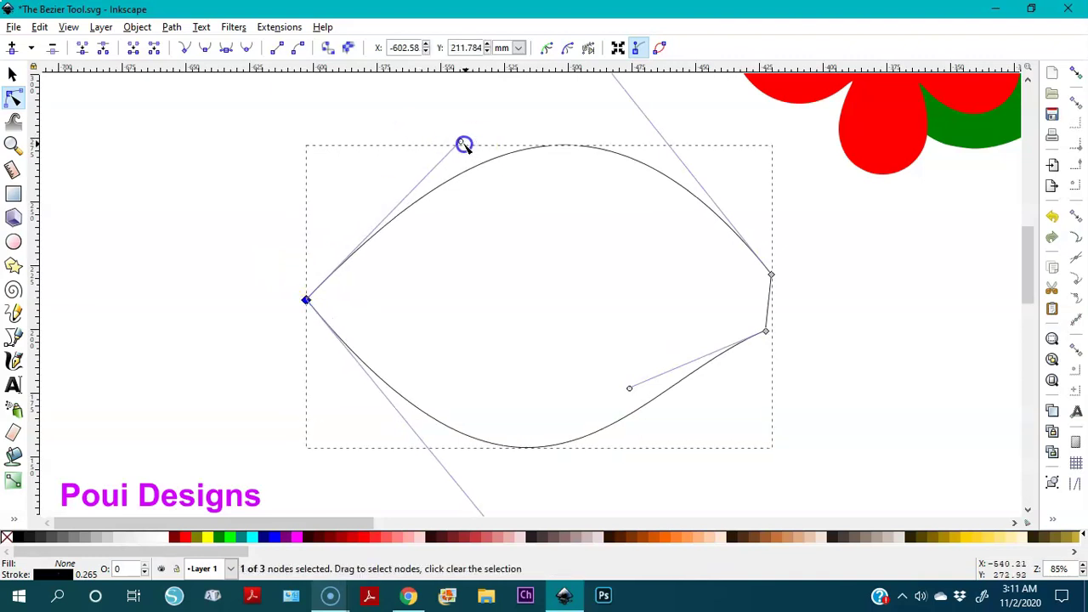
drag(463, 143, 395, 85)
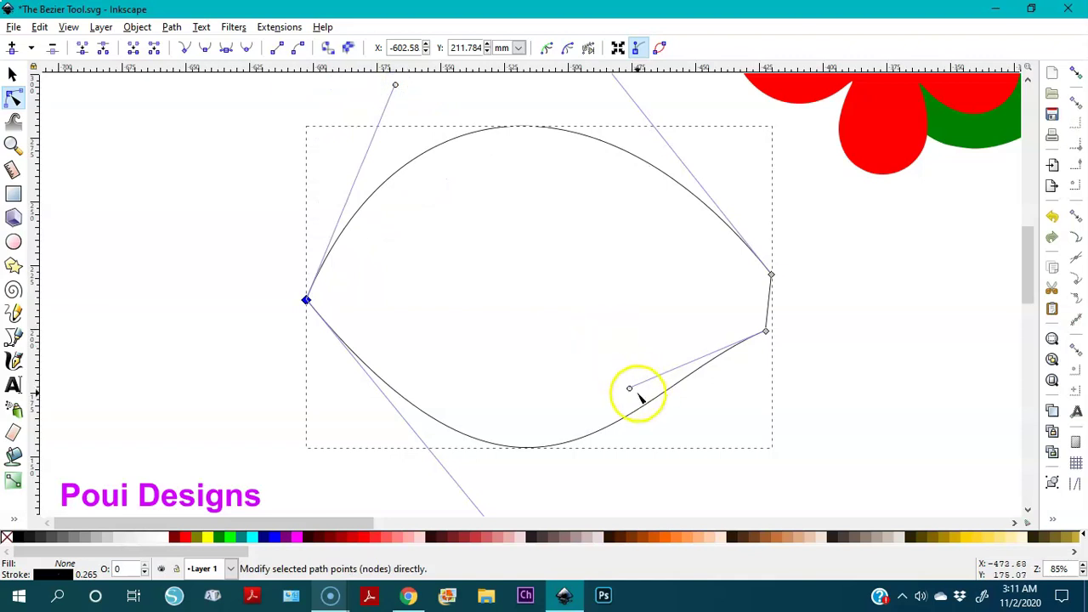
drag(630, 388, 686, 400)
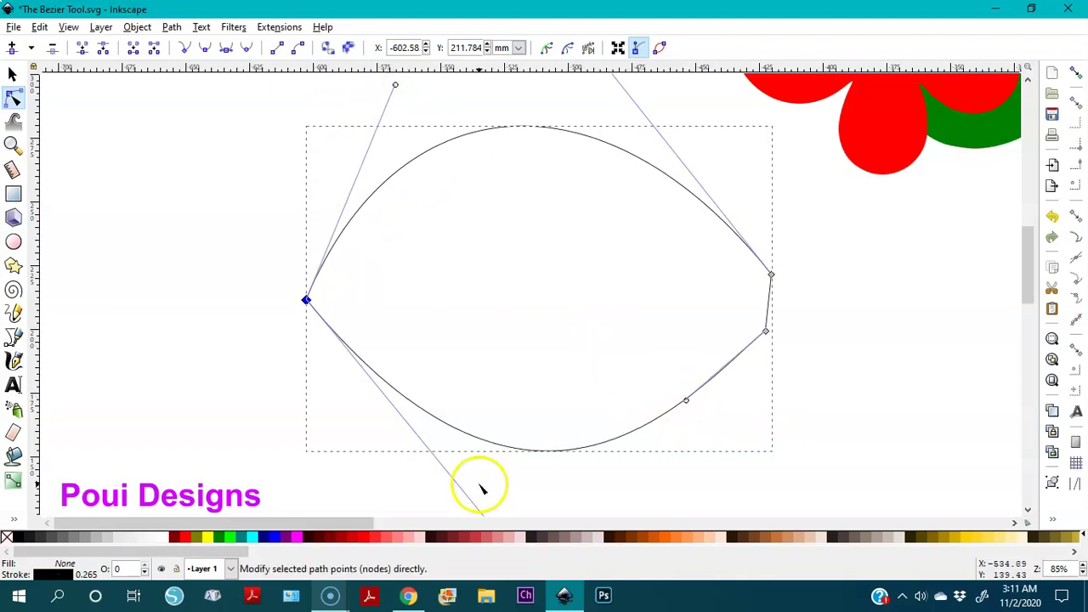
key(minus)
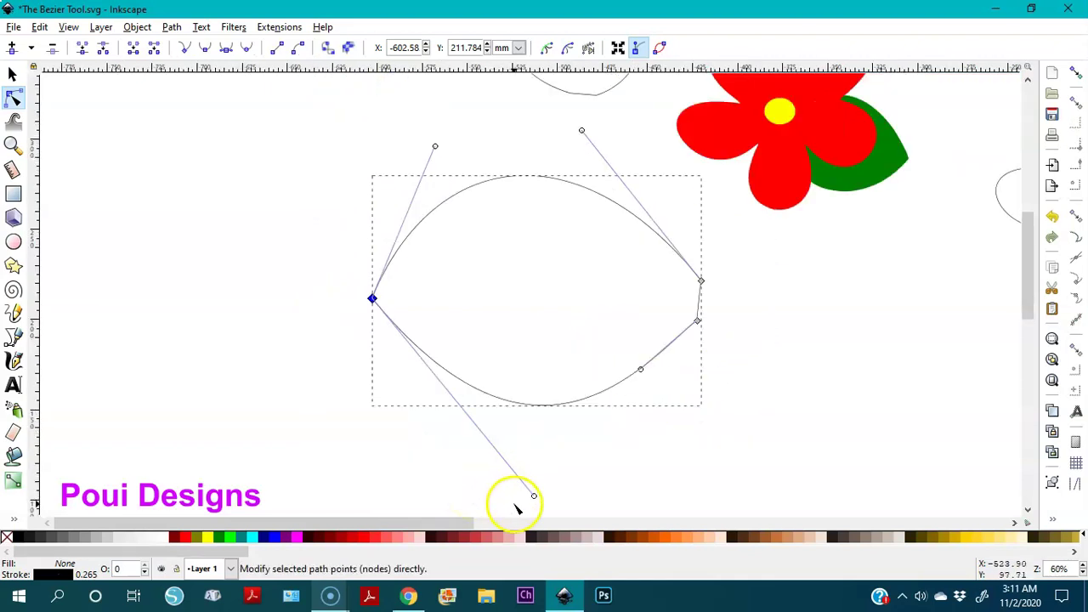
drag(534, 496, 473, 472)
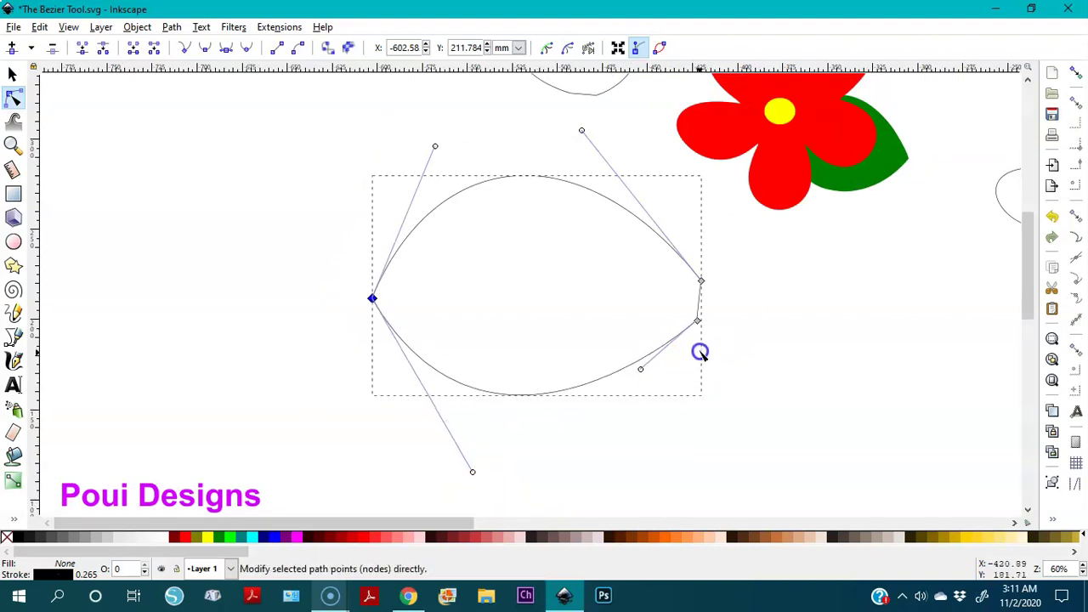
click(152, 239)
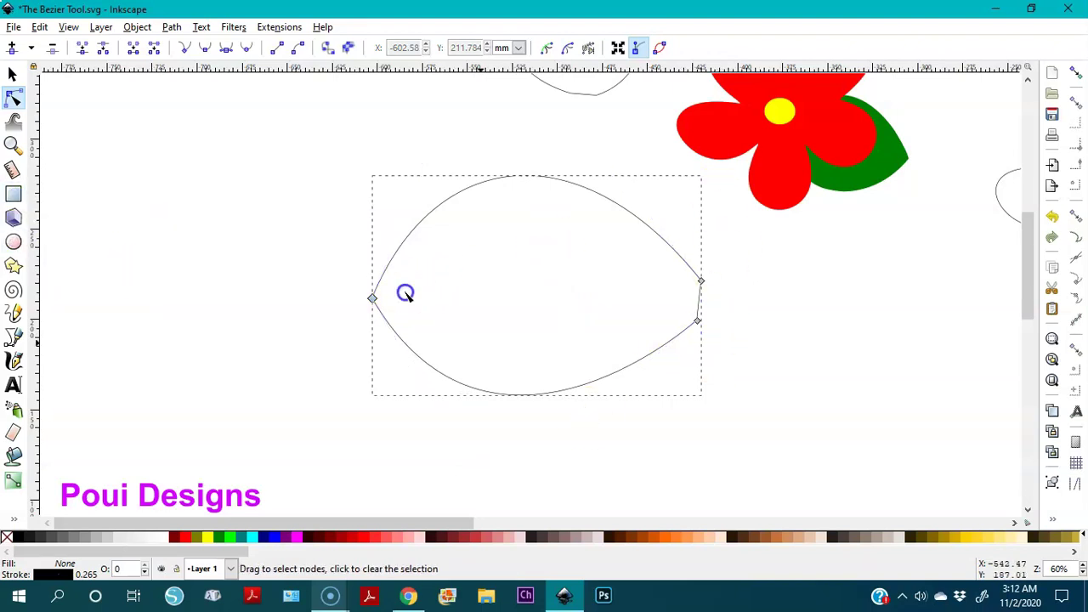
Draw a closed triangular tail about 100 mm tall with the Bezier tool, its point overlapping the fish body's right end
click(19, 339)
click(772, 222)
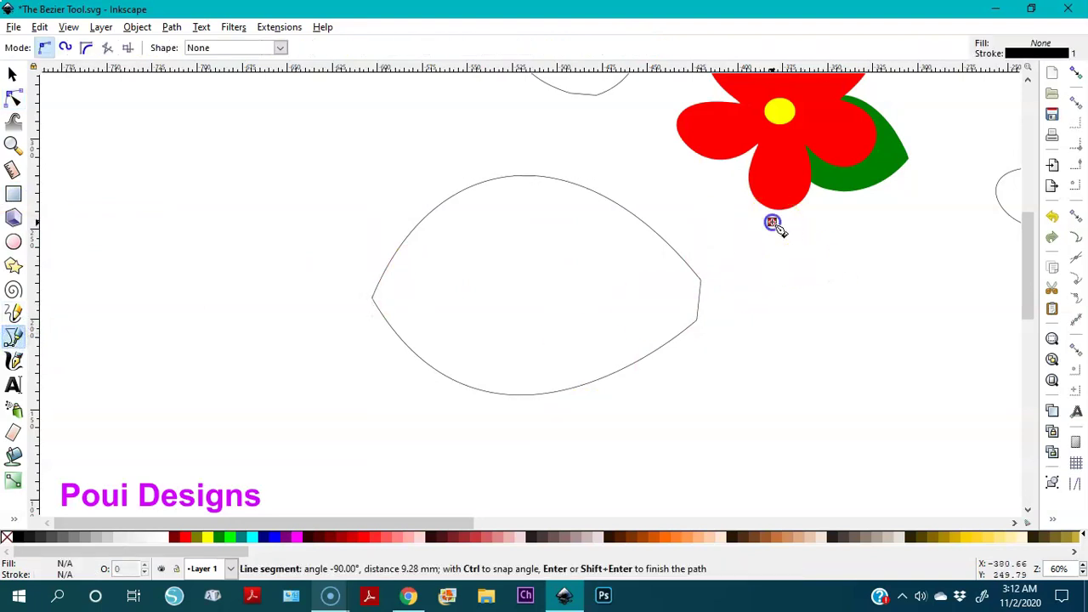
click(769, 410)
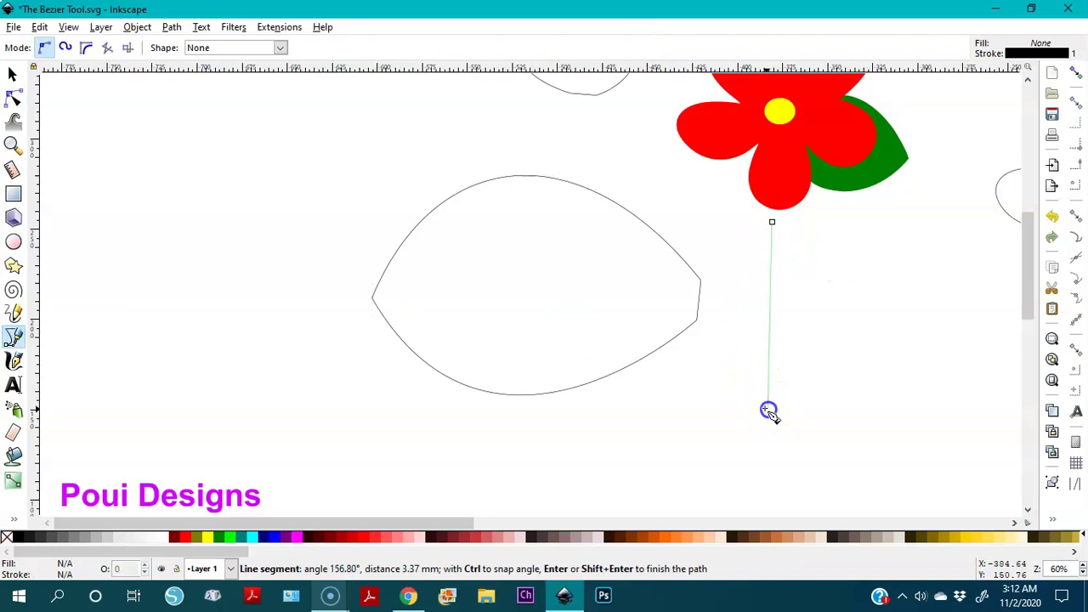
click(679, 304)
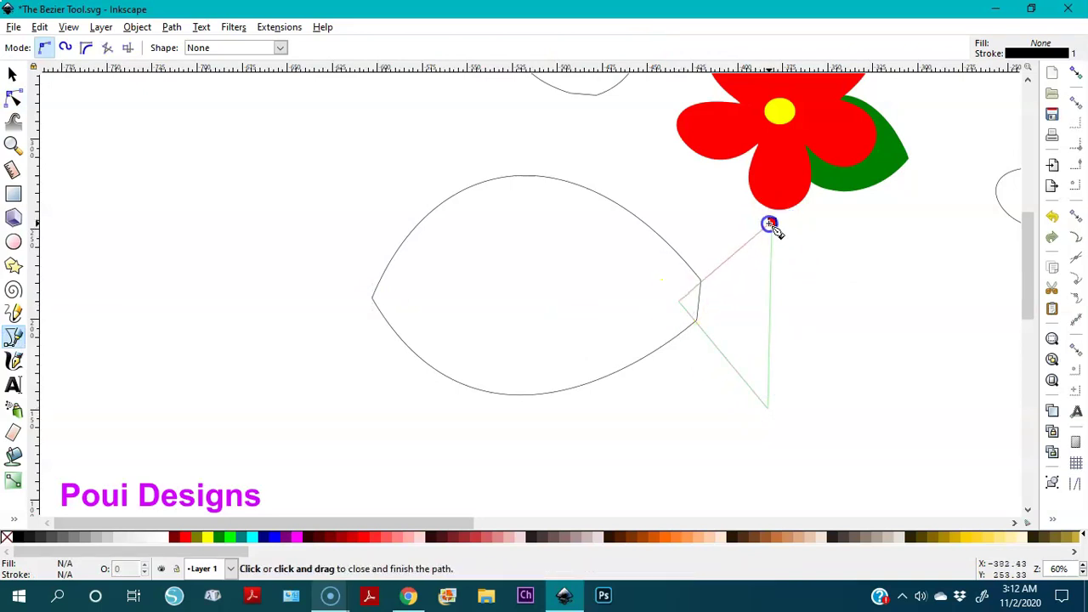
click(770, 224)
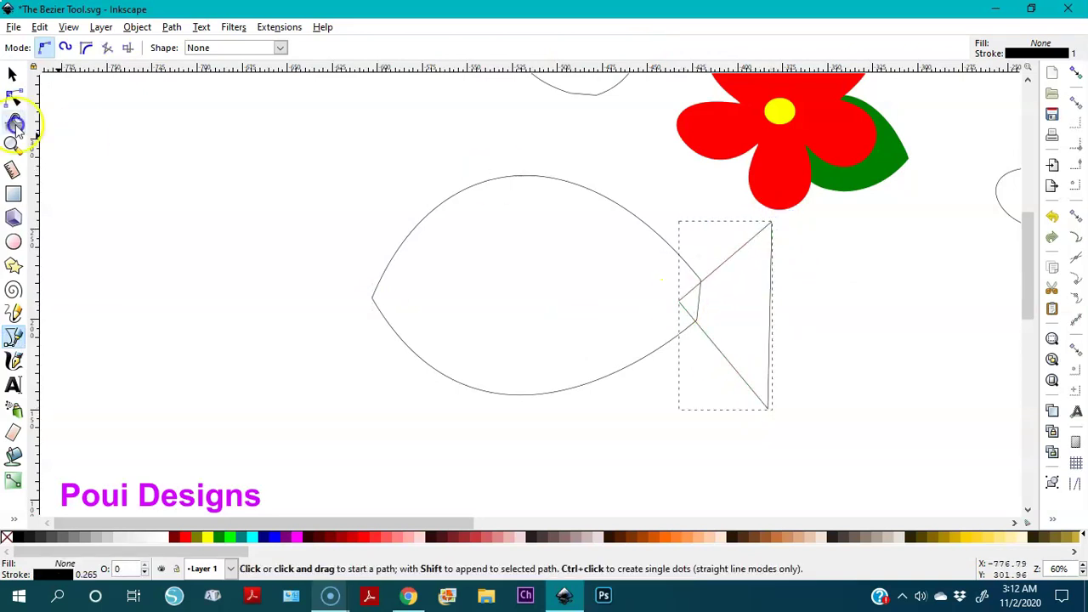
Curve the tail's three sides and adjust its right corner nodes into a crescent about 59 mm wide and 106 mm high
click(12, 96)
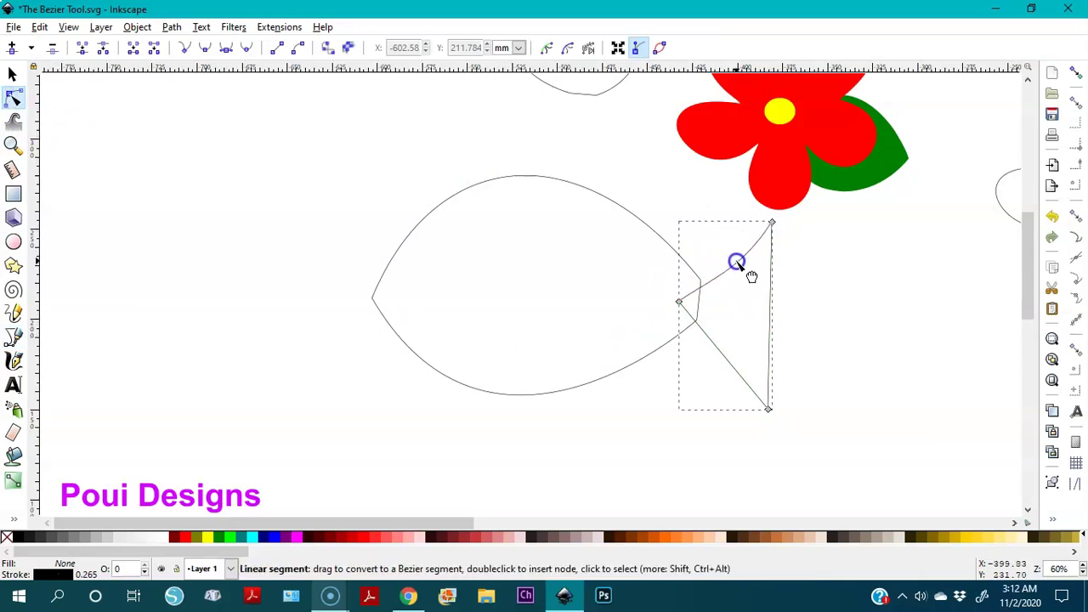
drag(737, 262, 718, 221)
drag(773, 311, 710, 391)
click(772, 224)
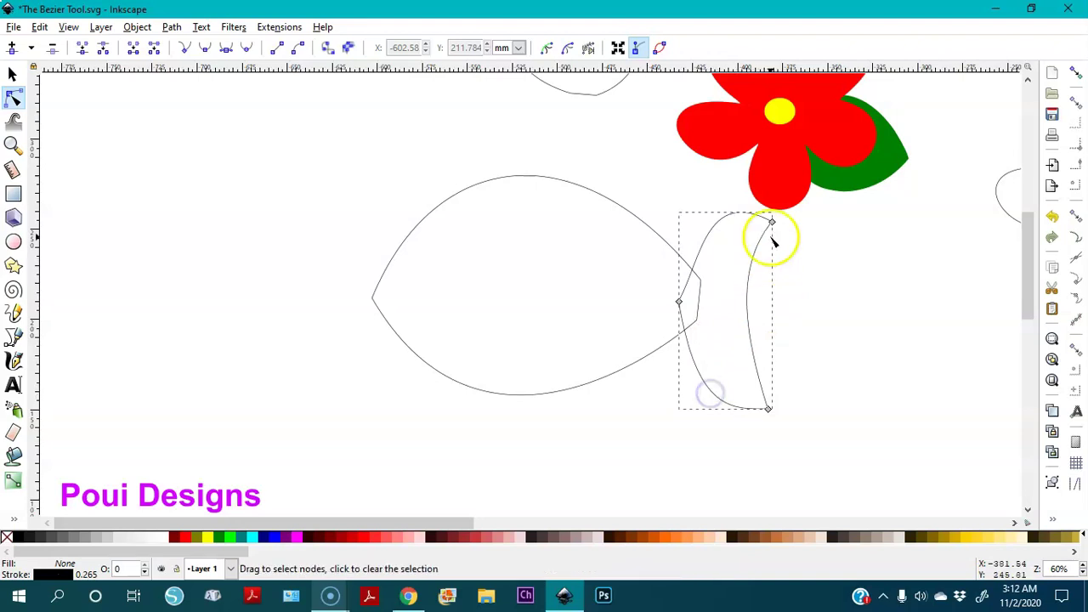
drag(772, 225, 784, 217)
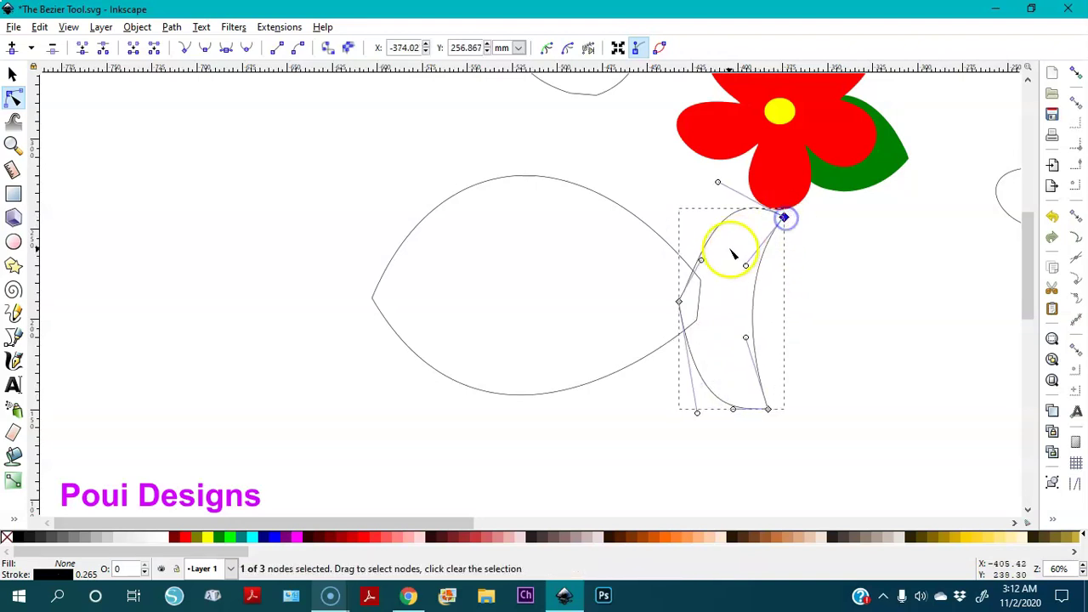
drag(707, 247, 701, 247)
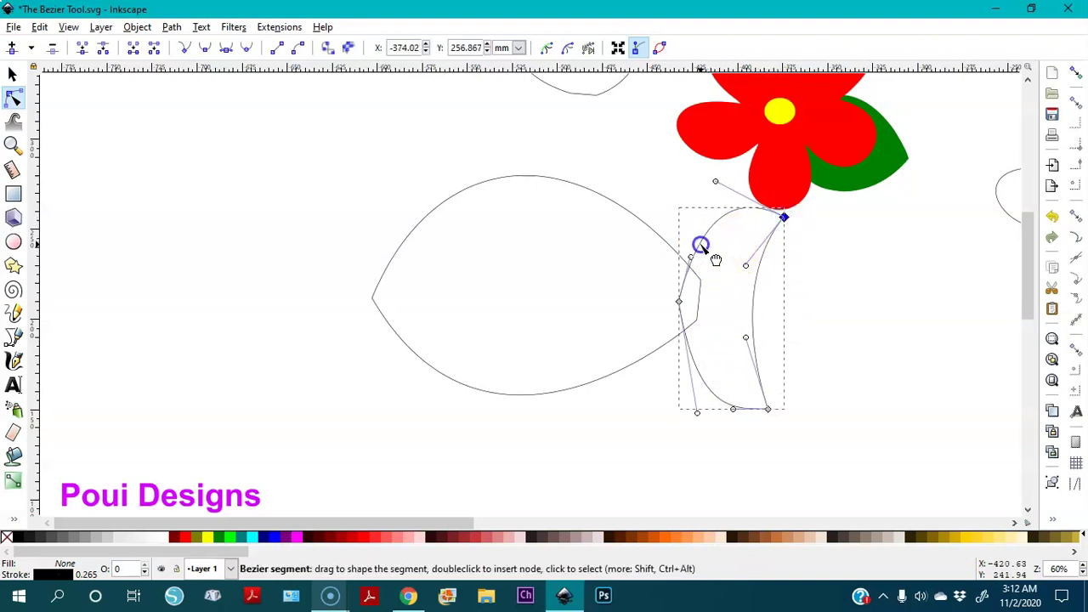
drag(767, 409, 772, 399)
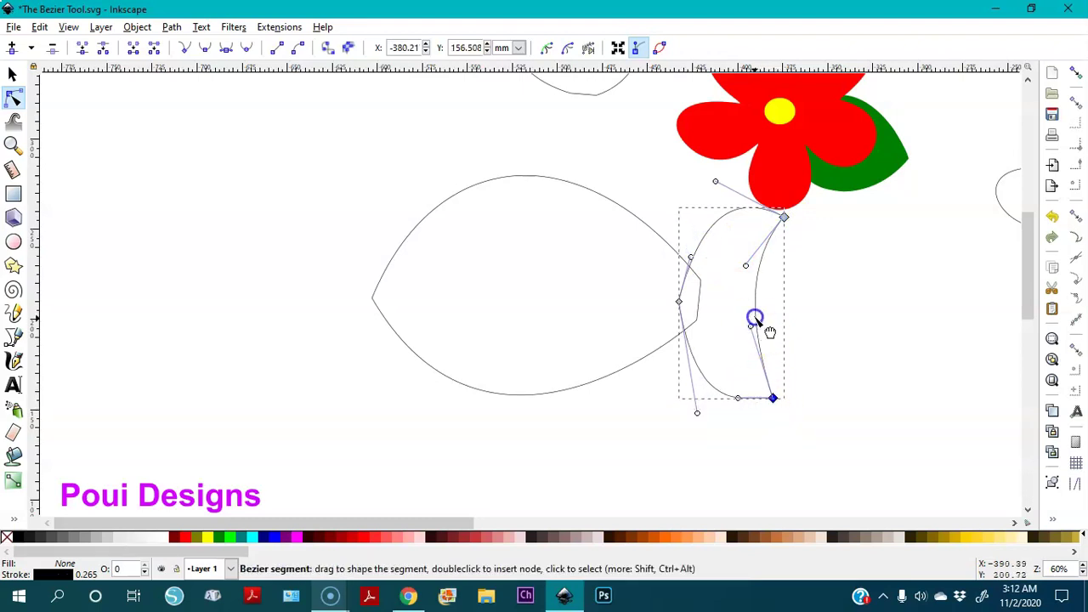
Select the fish body and tail together and move them left, away from the flower
click(11, 69)
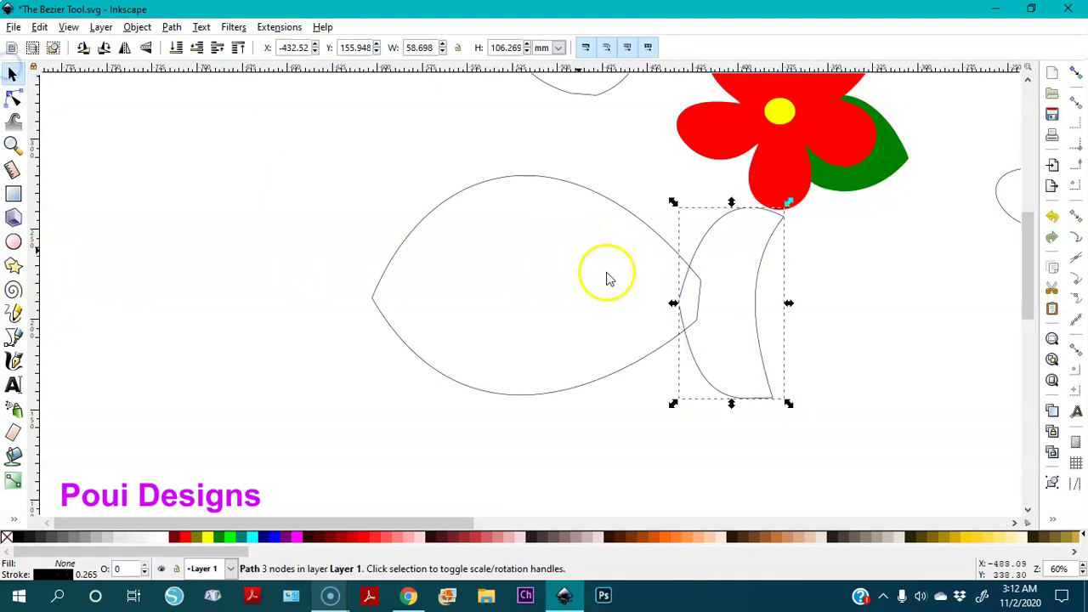
shift+click(648, 362)
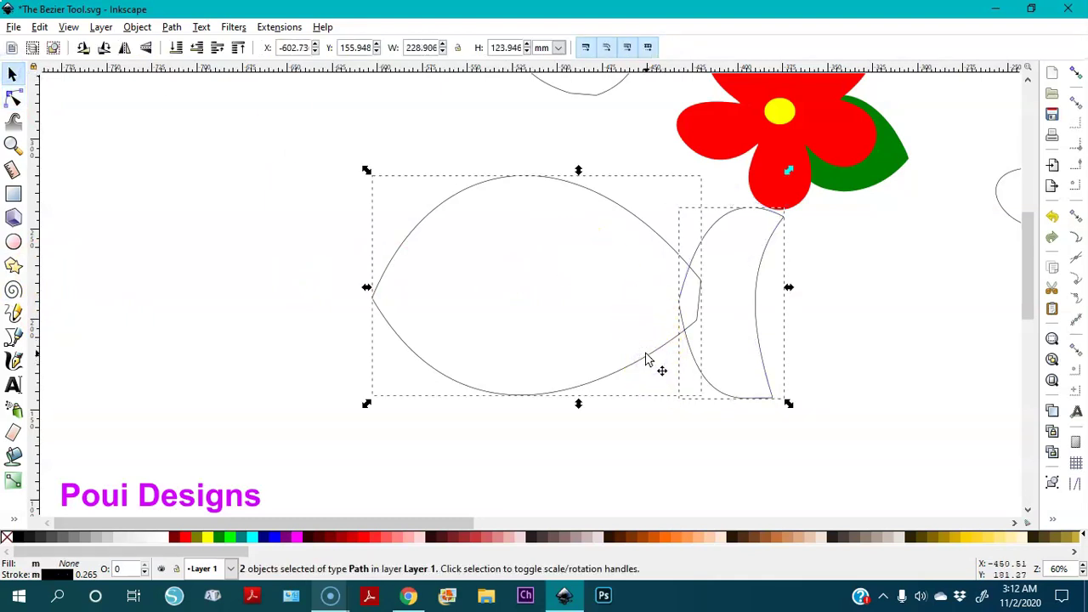
drag(646, 358, 501, 348)
click(376, 329)
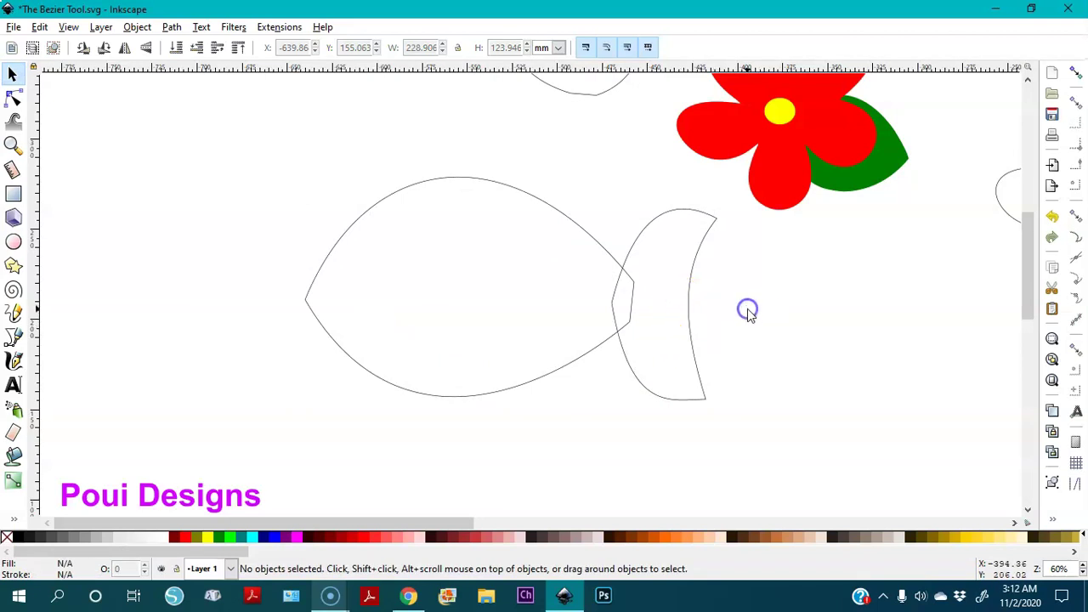
Move the tail to the right so it is separated from the fish body
click(689, 322)
key(n)
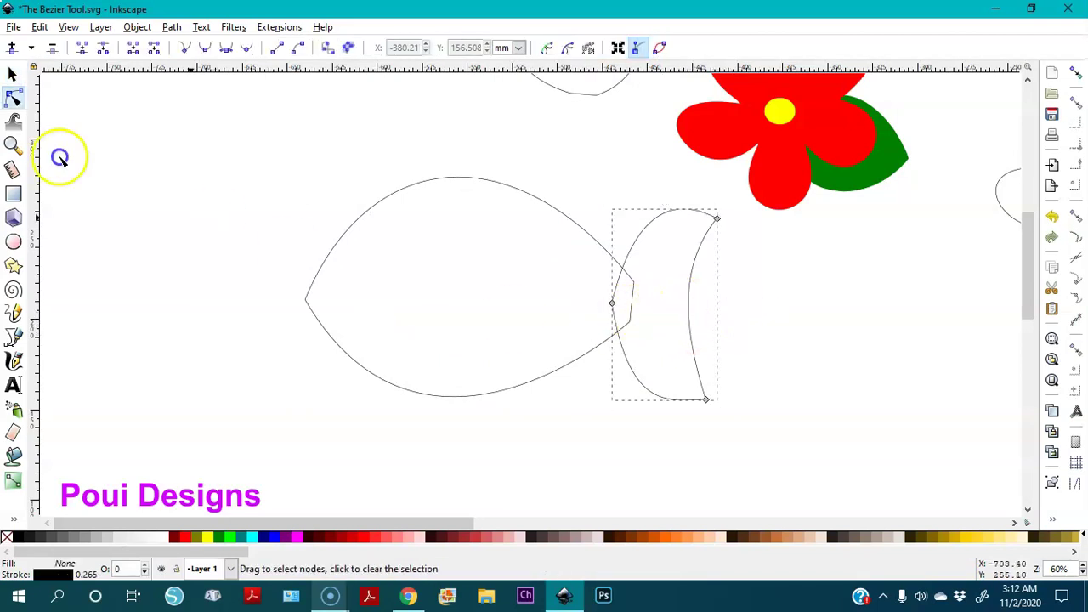
click(8, 75)
drag(697, 340, 755, 347)
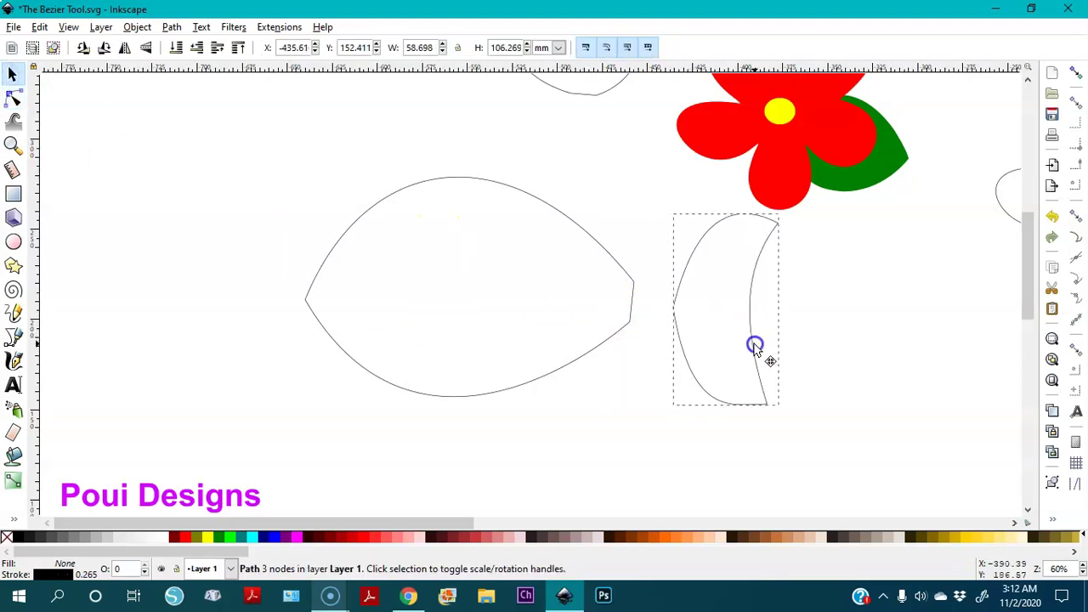
click(204, 280)
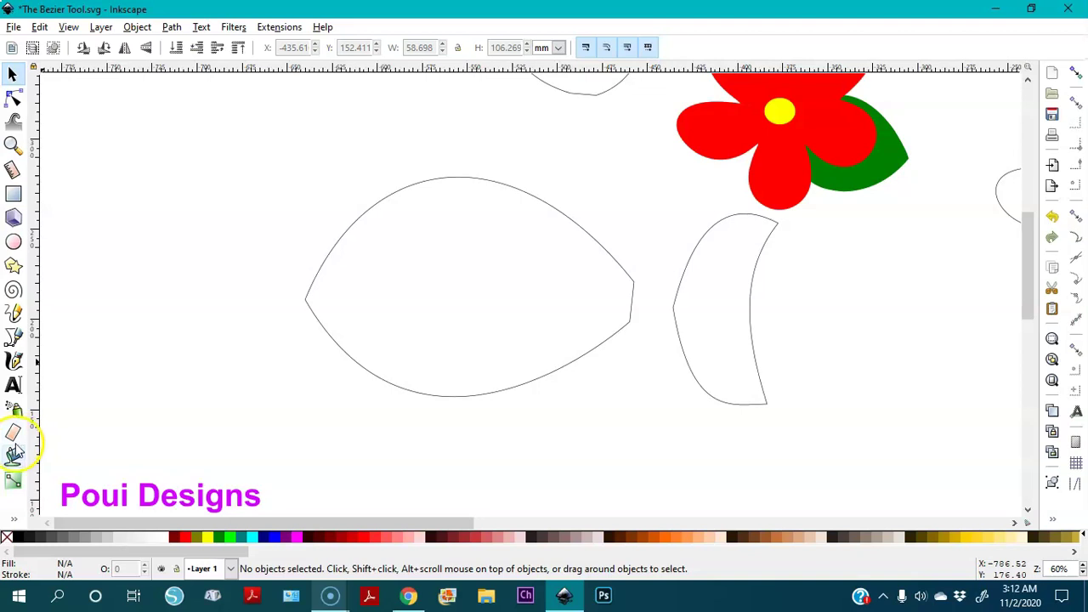
Fill the fish body and the tail with green using the Paint Bucket tool
click(14, 458)
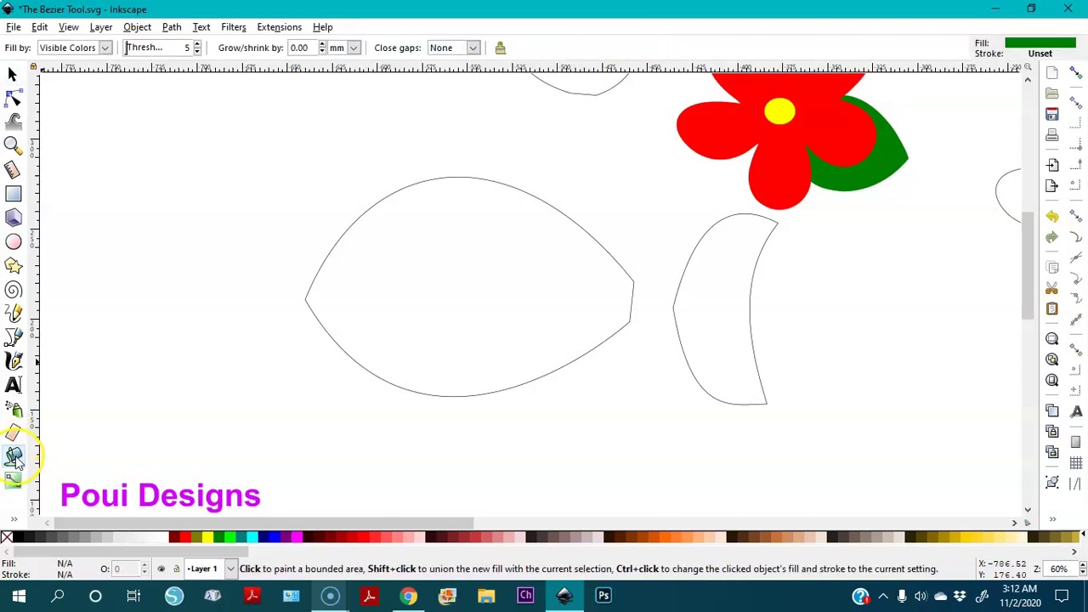
click(397, 262)
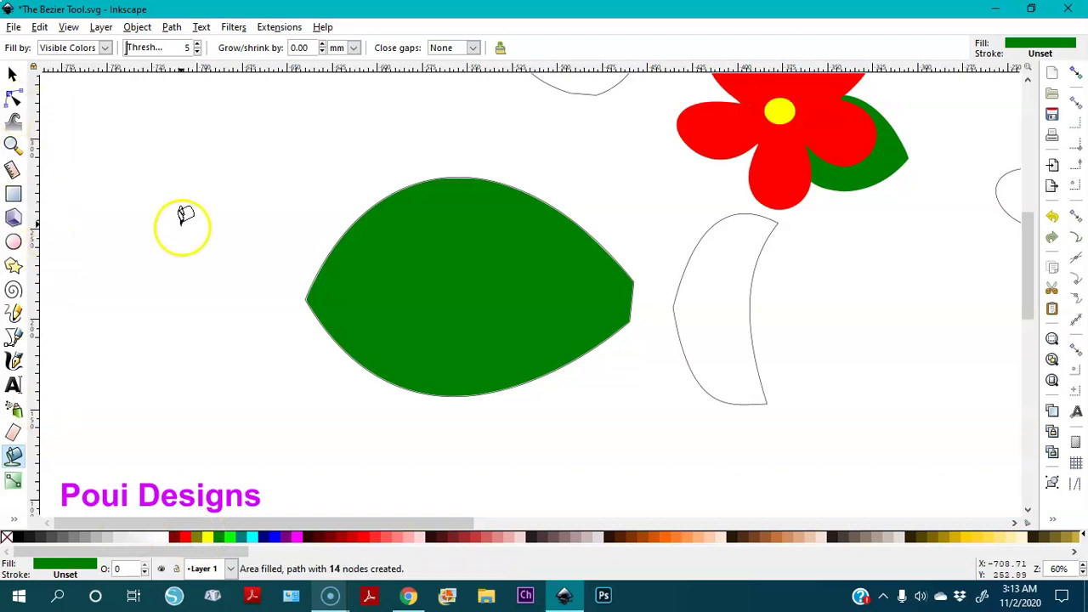
click(719, 295)
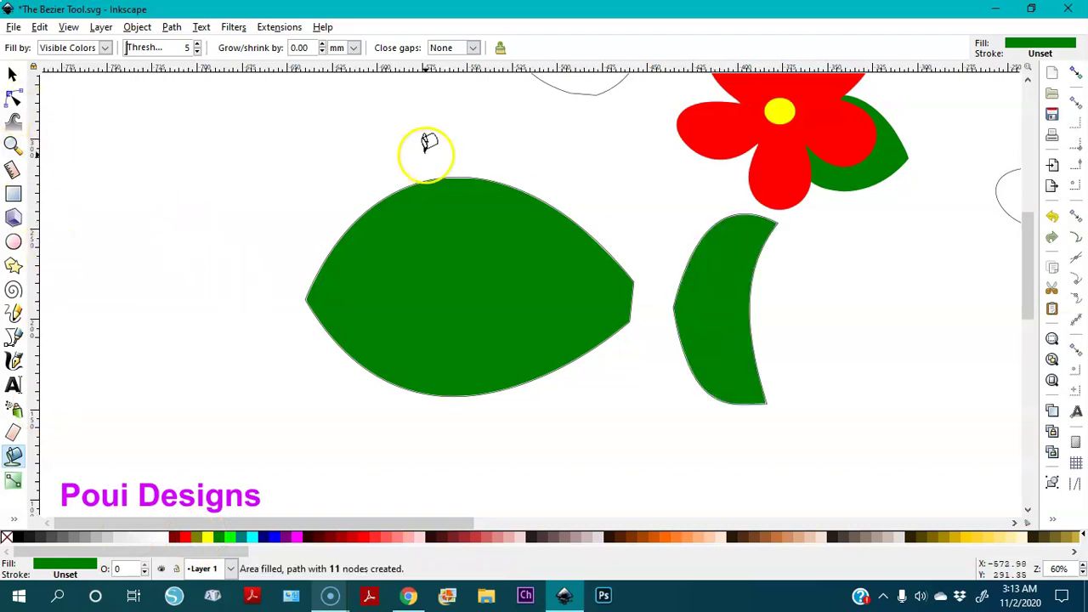
Recolour the filled fish body and tail orange, leaving both deselected
click(14, 77)
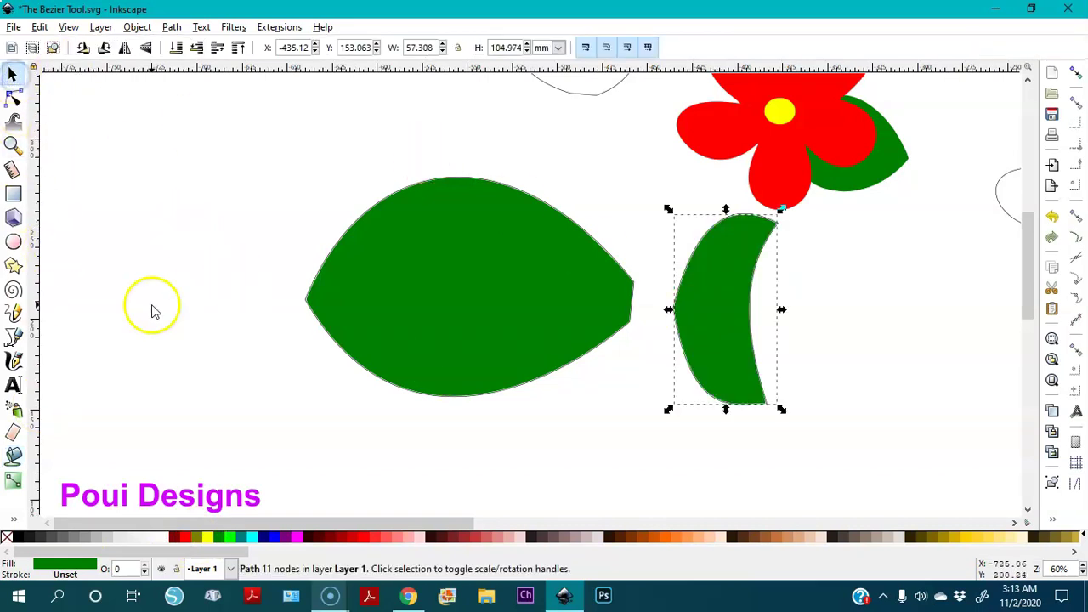
click(150, 307)
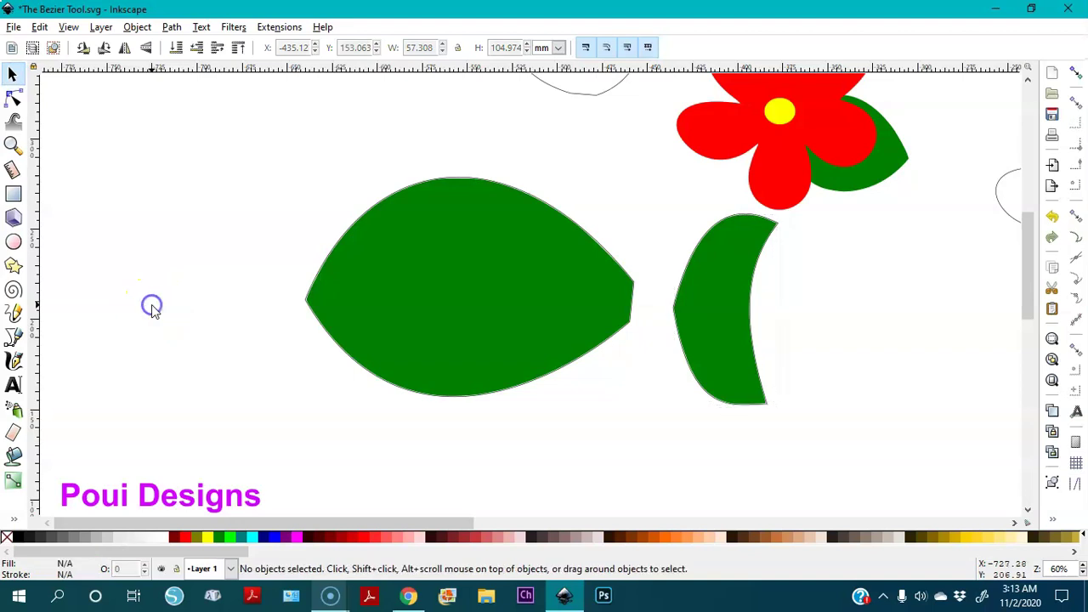
click(729, 347)
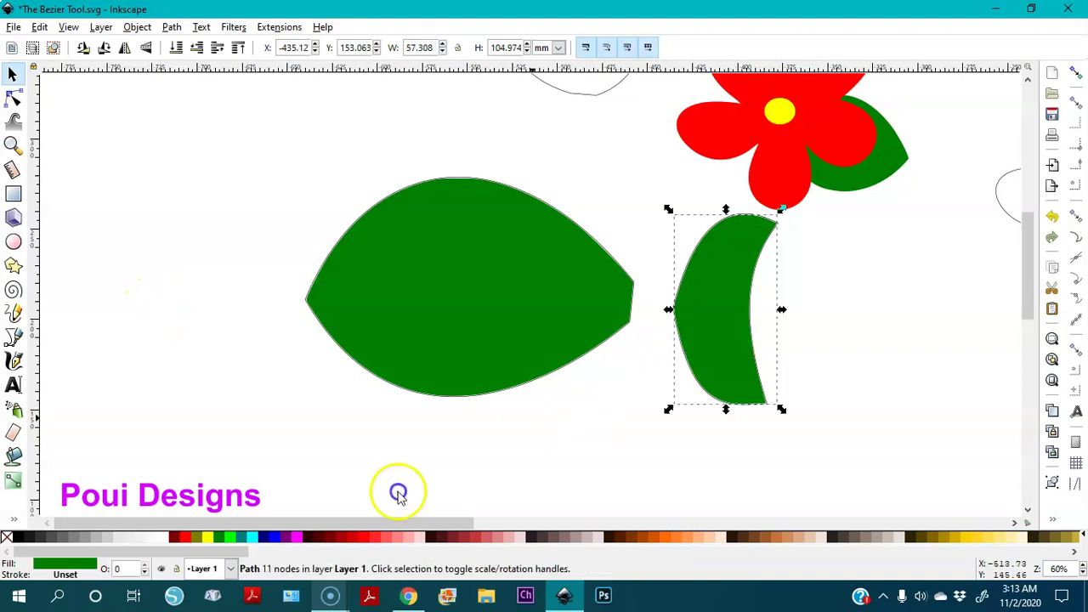
shift+click(488, 350)
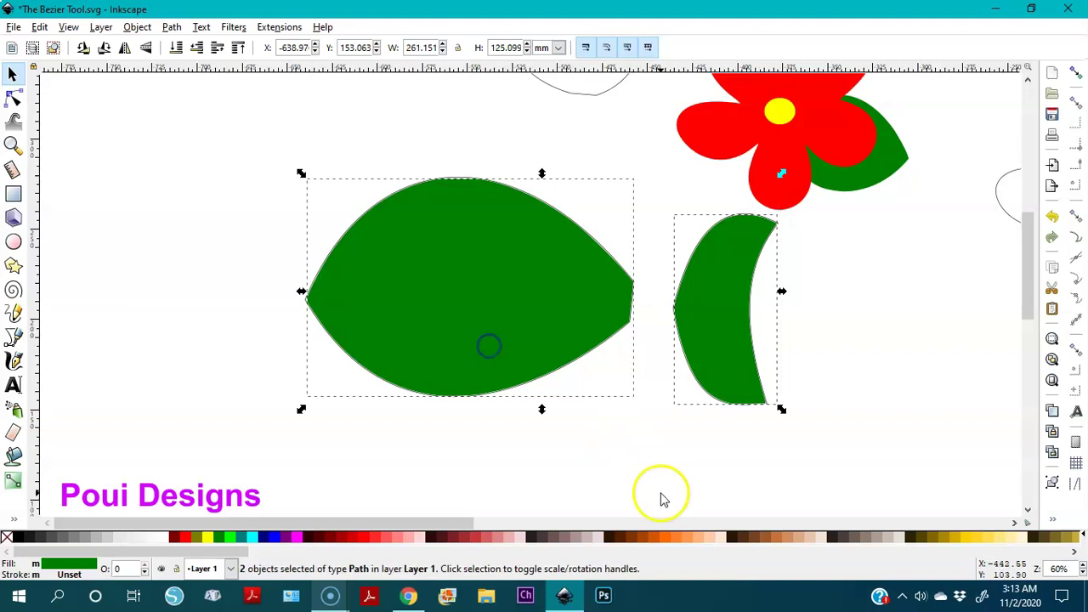
click(666, 538)
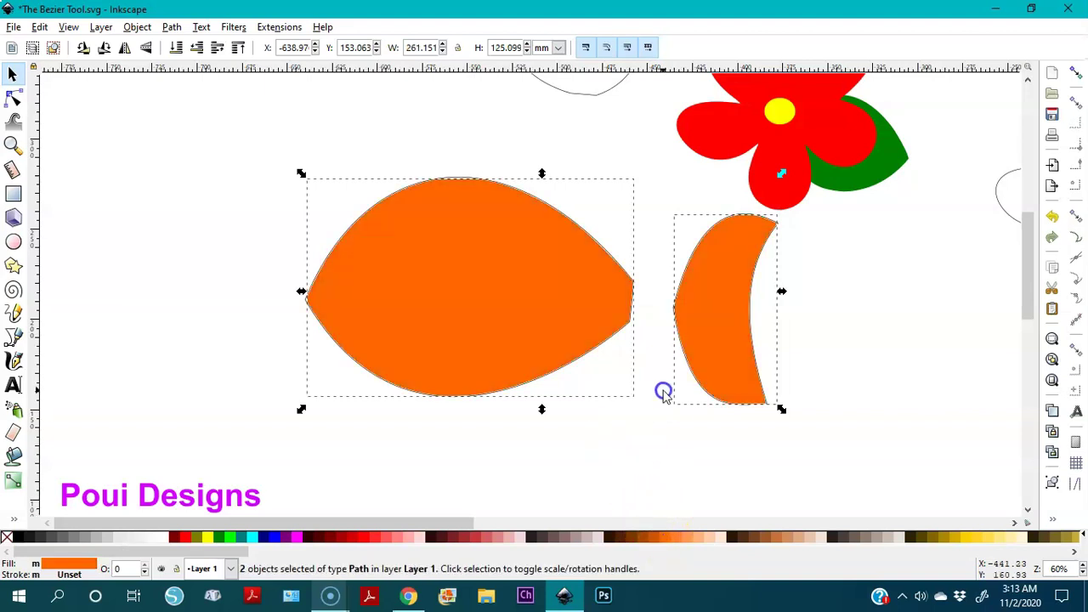
click(649, 440)
Move the orange body and tail off their outlines up to the left, overlapping the tail with the body's narrow end
drag(505, 281, 116, 158)
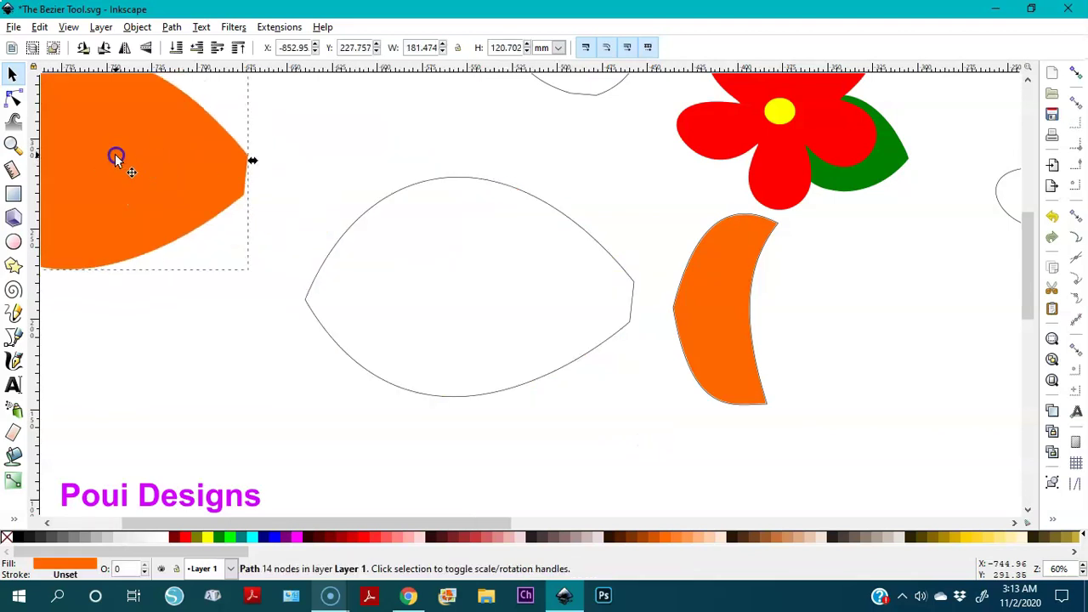
drag(712, 319, 239, 179)
key(minus)
key(minus)
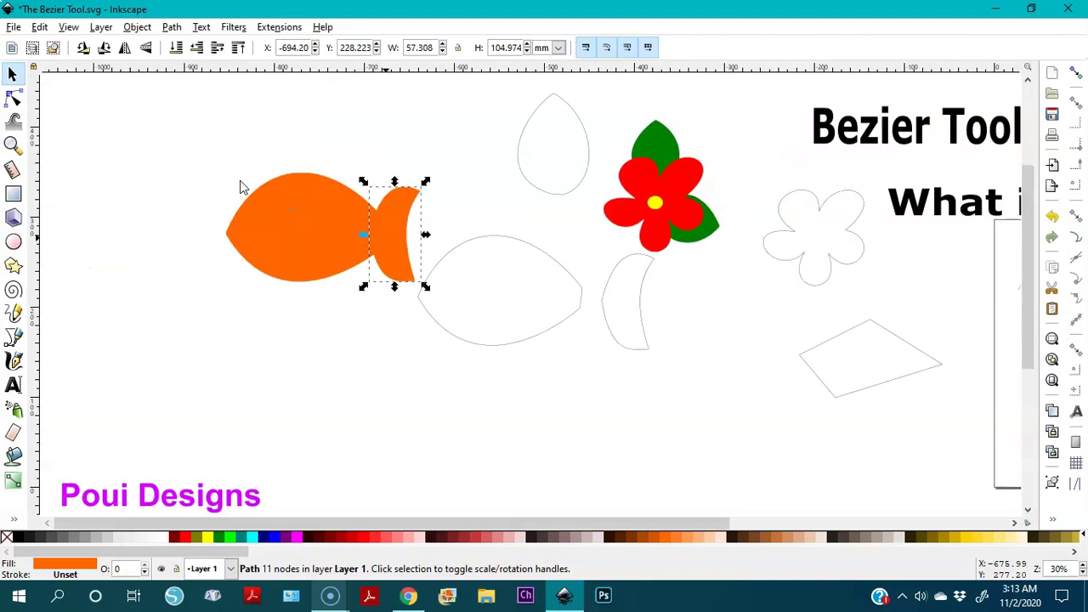
drag(394, 244, 399, 232)
Unite the orange body and tail into one path with Union and place the fish lower, beside the empty outlines
drag(449, 150, 173, 308)
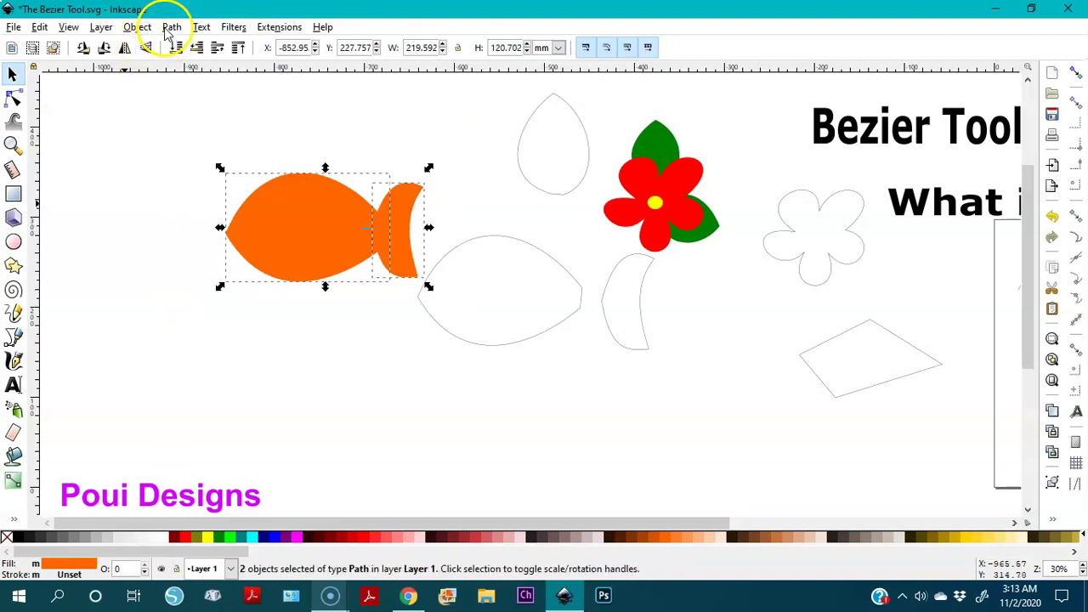
click(172, 28)
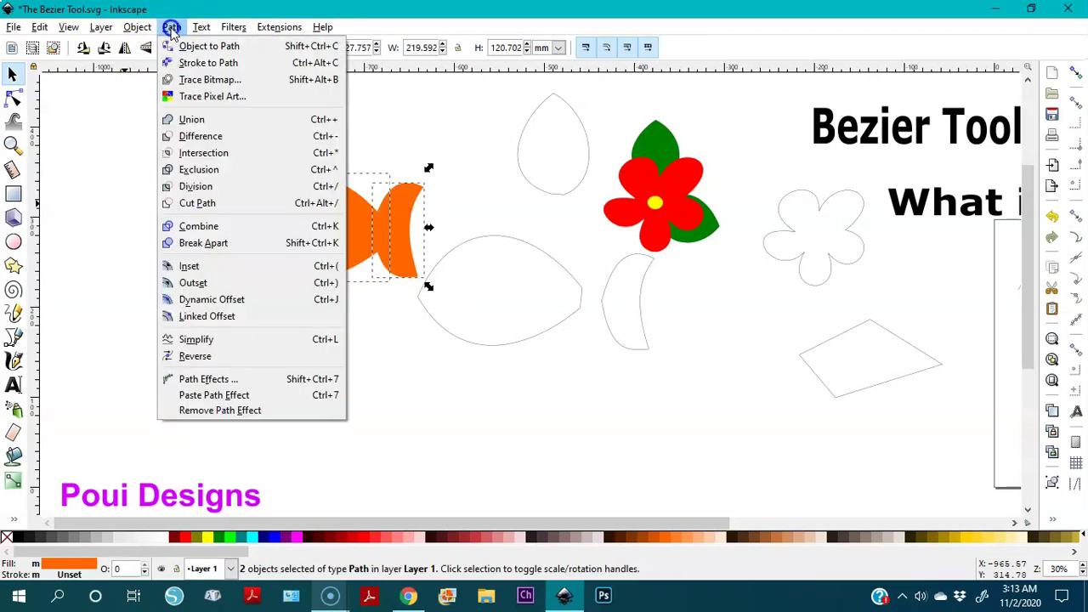
click(191, 120)
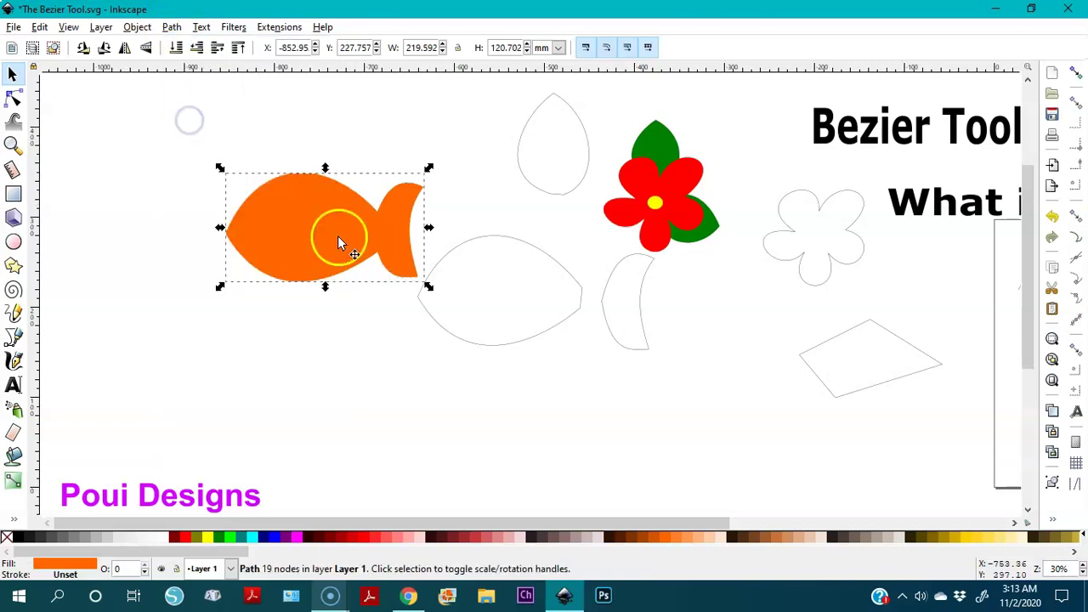
drag(339, 228, 319, 313)
click(51, 252)
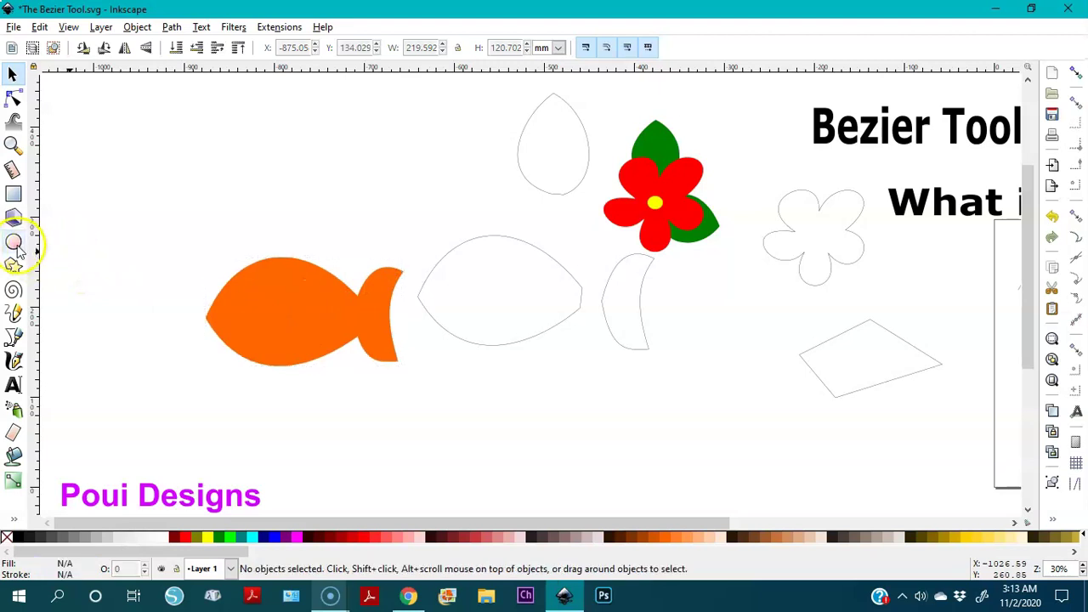
Draw a small yellow circle near the front of the fish's head as its eye
click(13, 241)
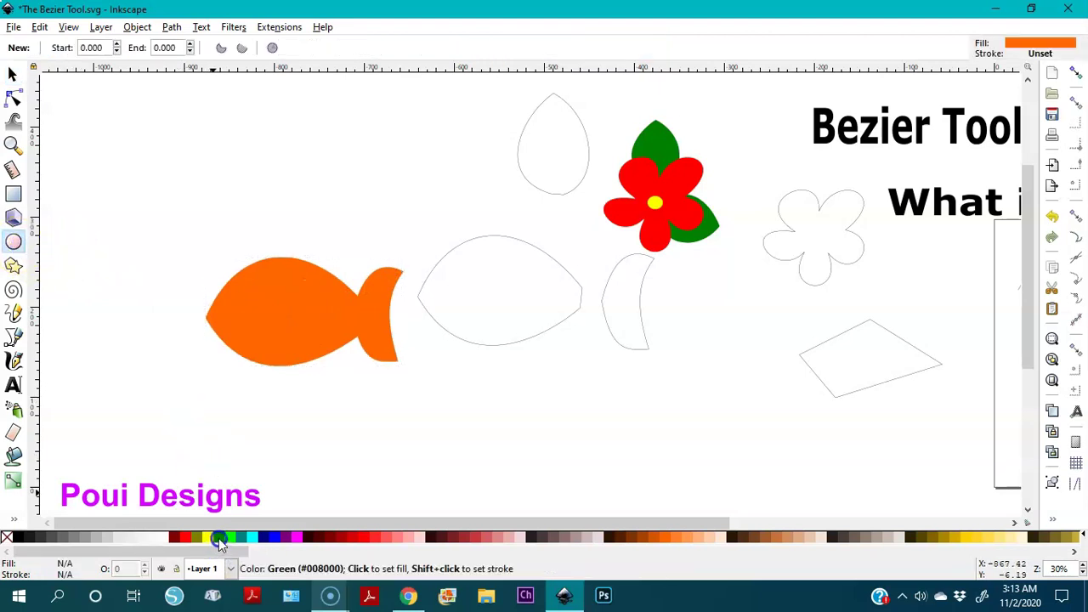
click(209, 537)
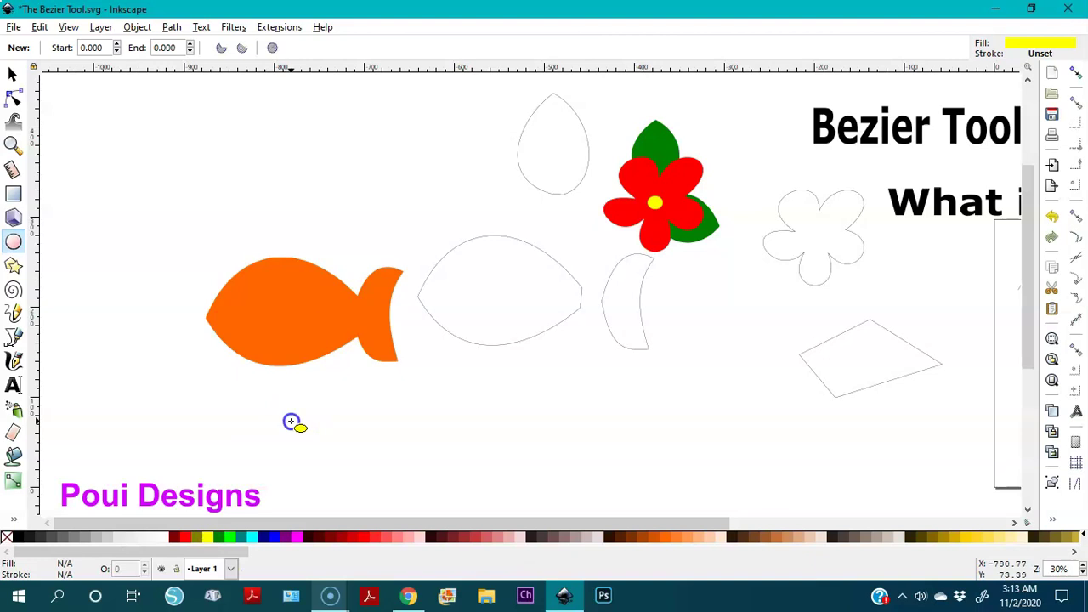
drag(240, 304, 256, 319)
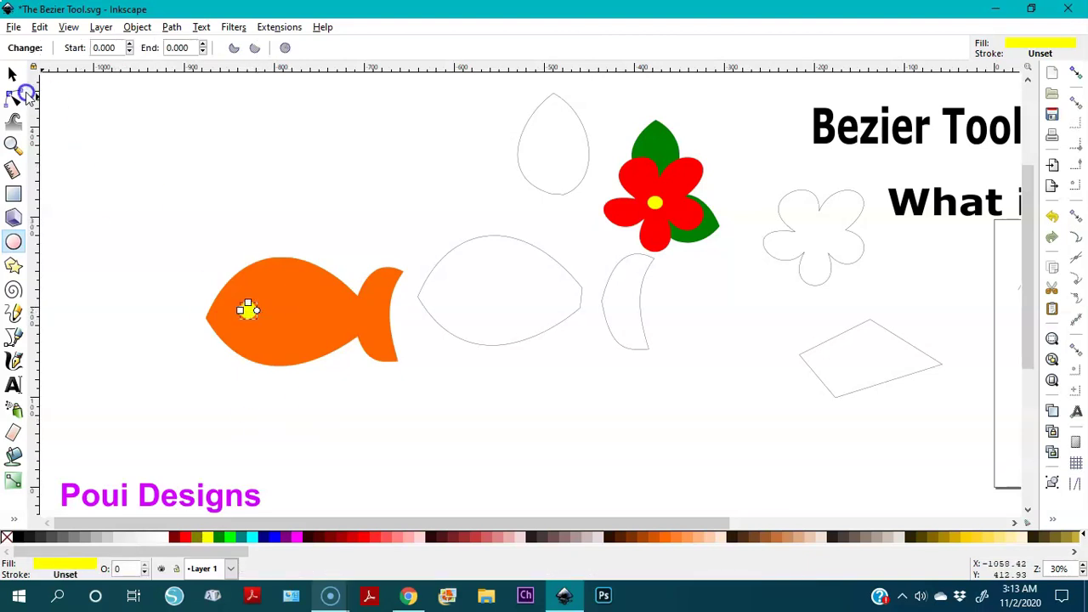
Group the fish and its yellow eye
click(11, 76)
drag(124, 204, 453, 425)
key(ctrl)
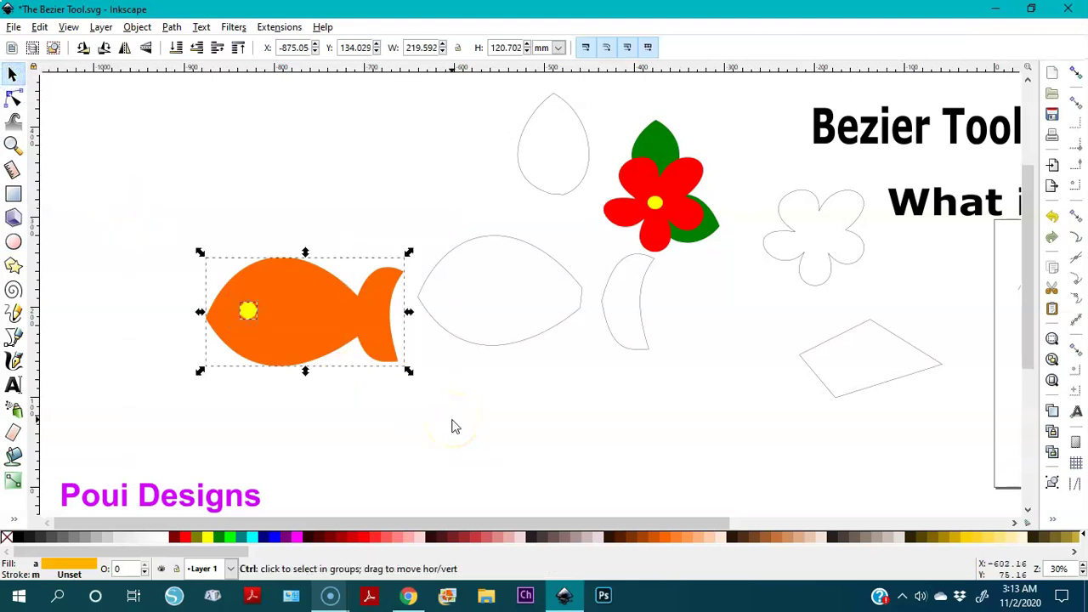
key(ctrl+g)
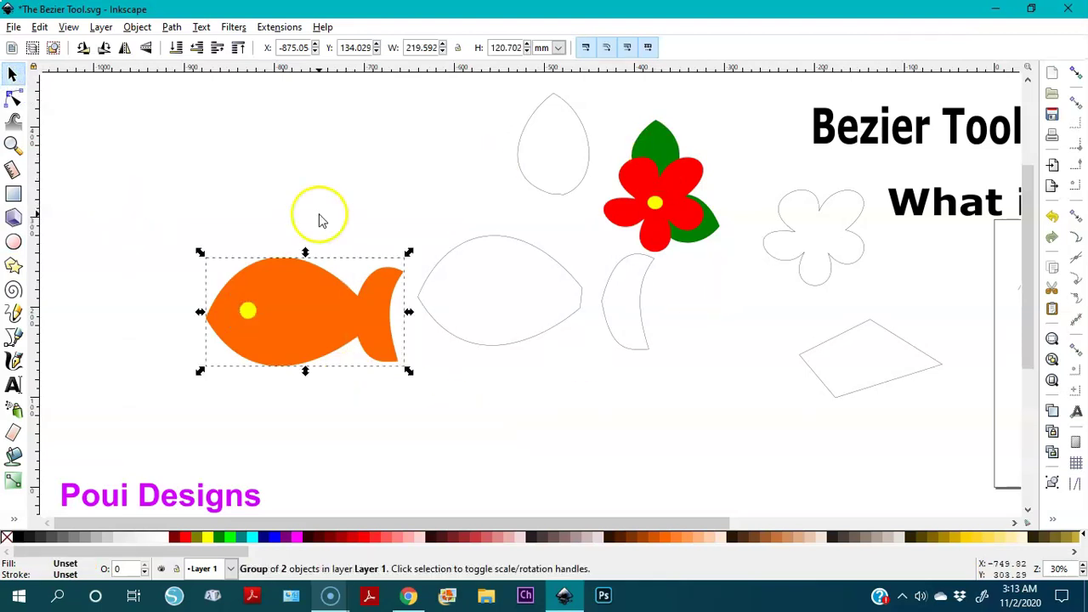
click(13, 338)
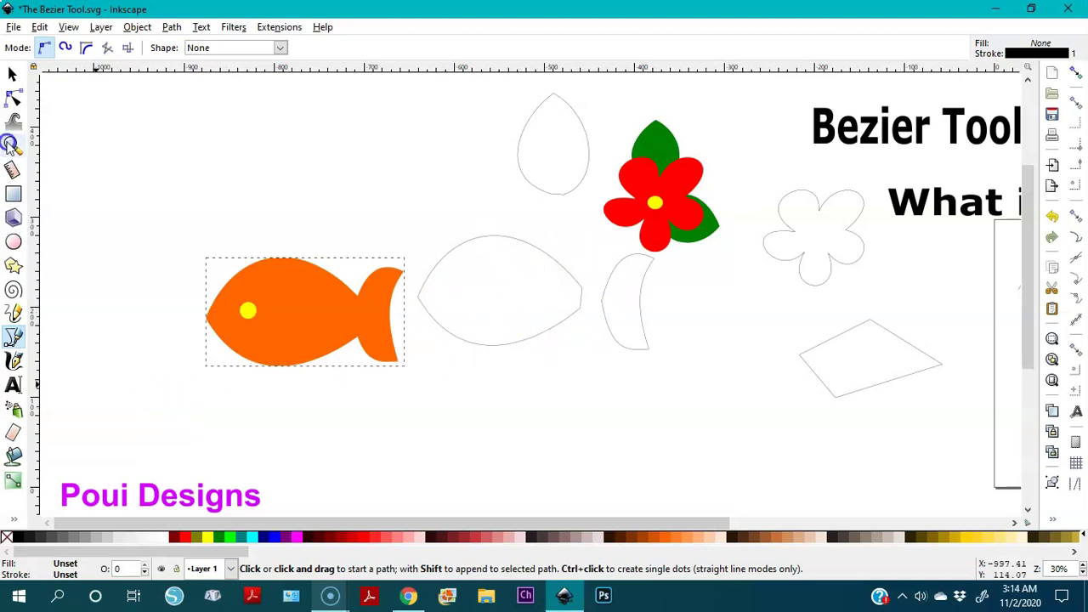
click(15, 77)
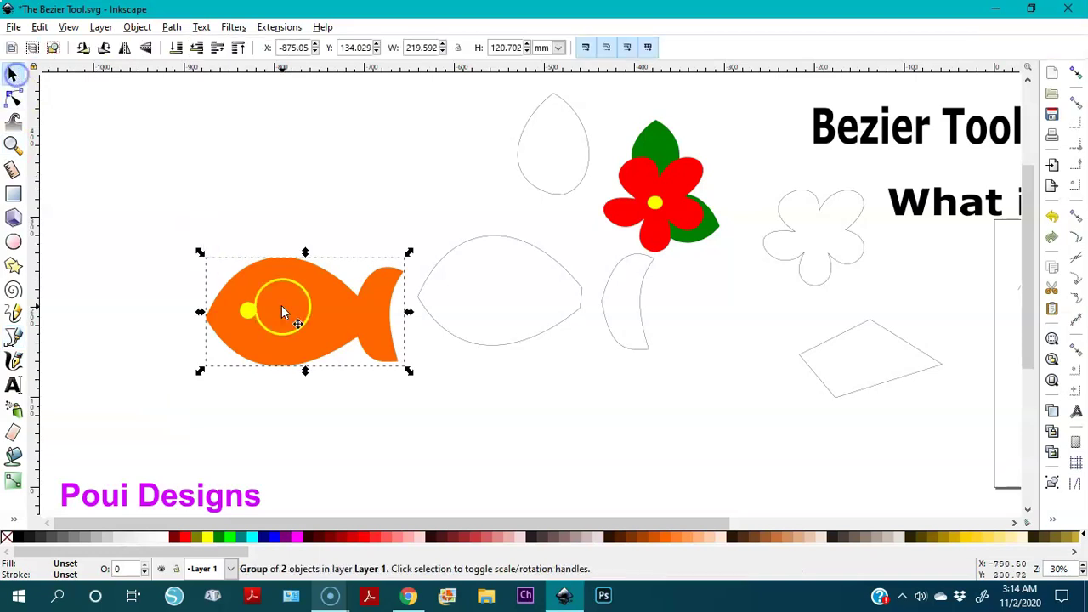
click(340, 230)
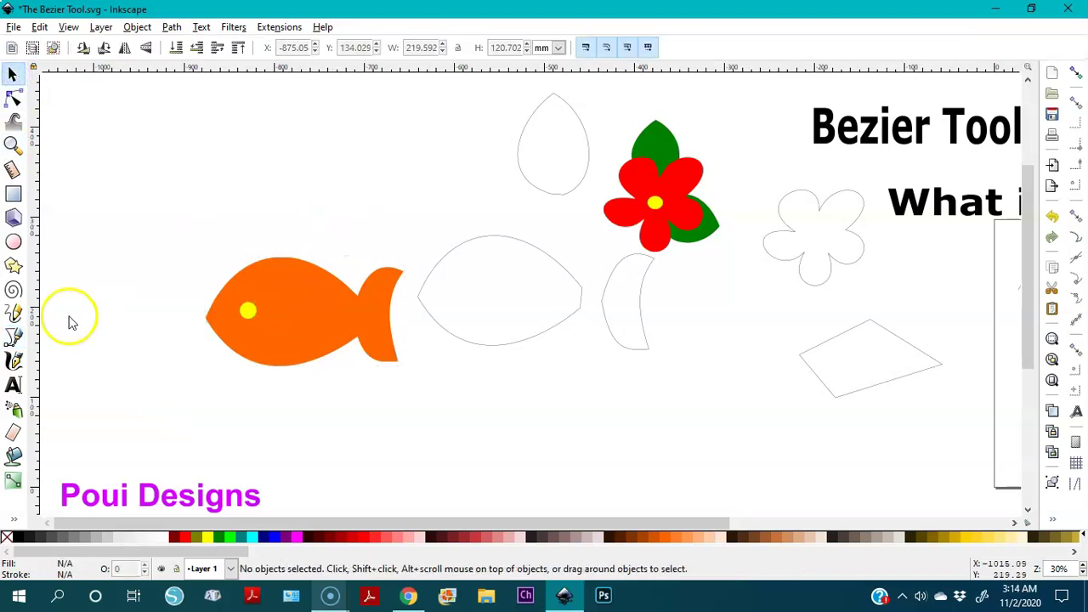
Set the Bezier tool's line shape to Ellipse
click(12, 338)
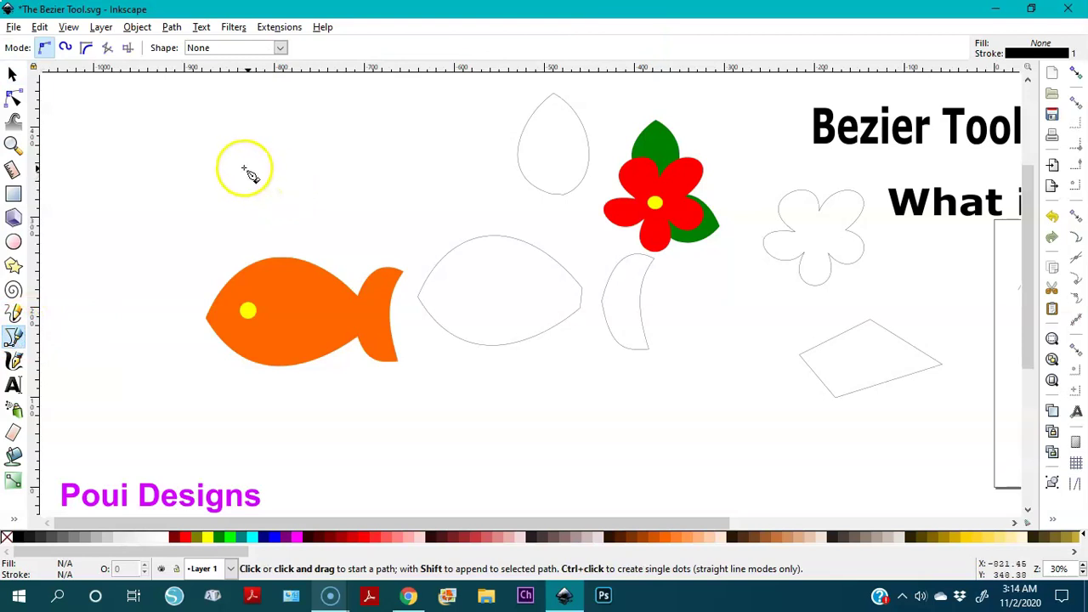
key(minus)
key(minus)
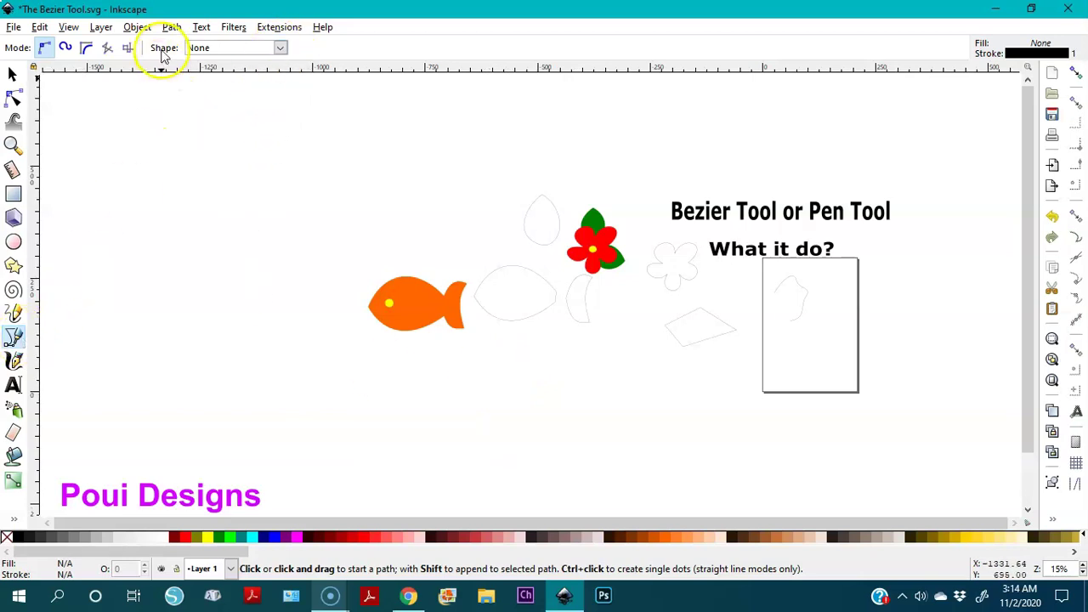
click(281, 48)
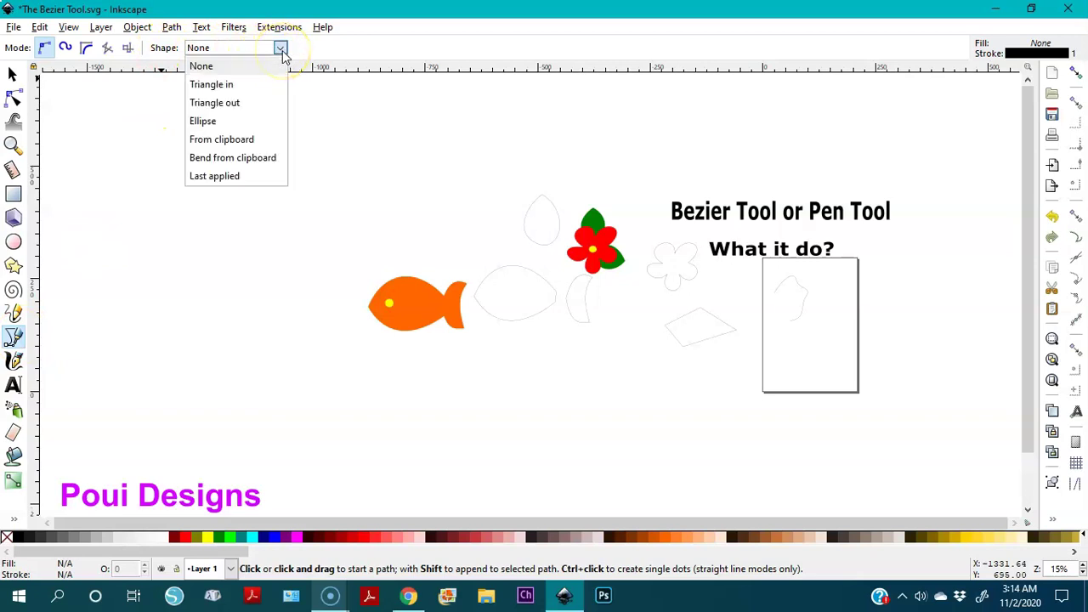
click(204, 122)
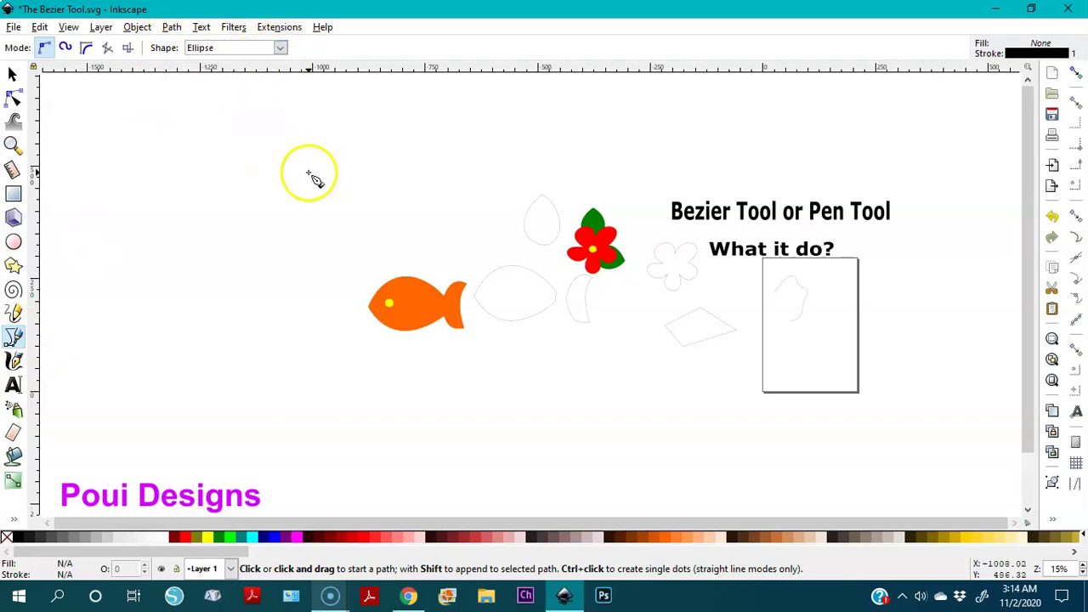
click(429, 383)
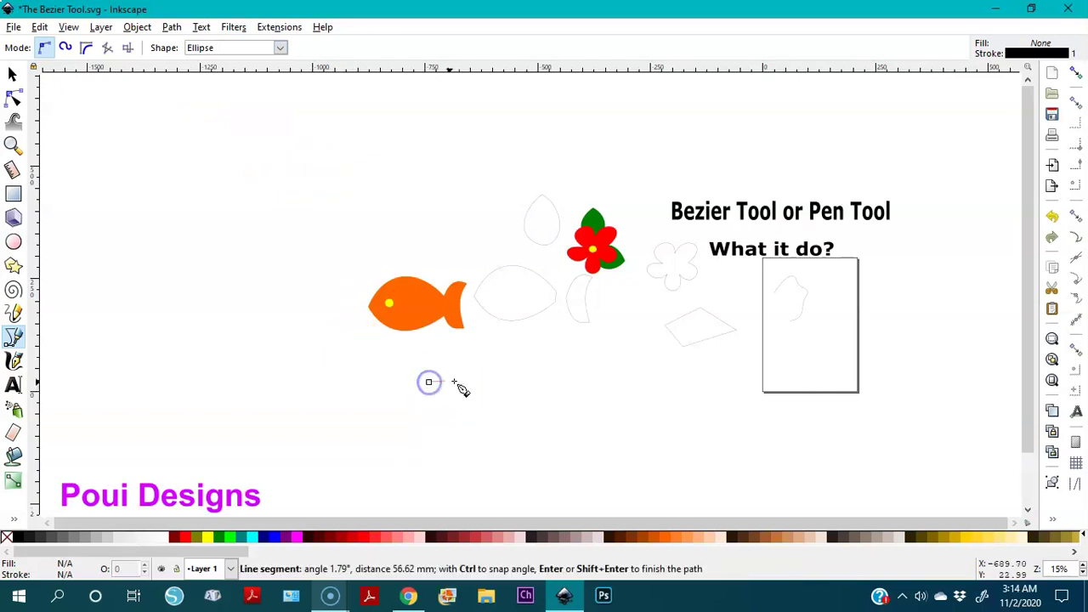
click(518, 385)
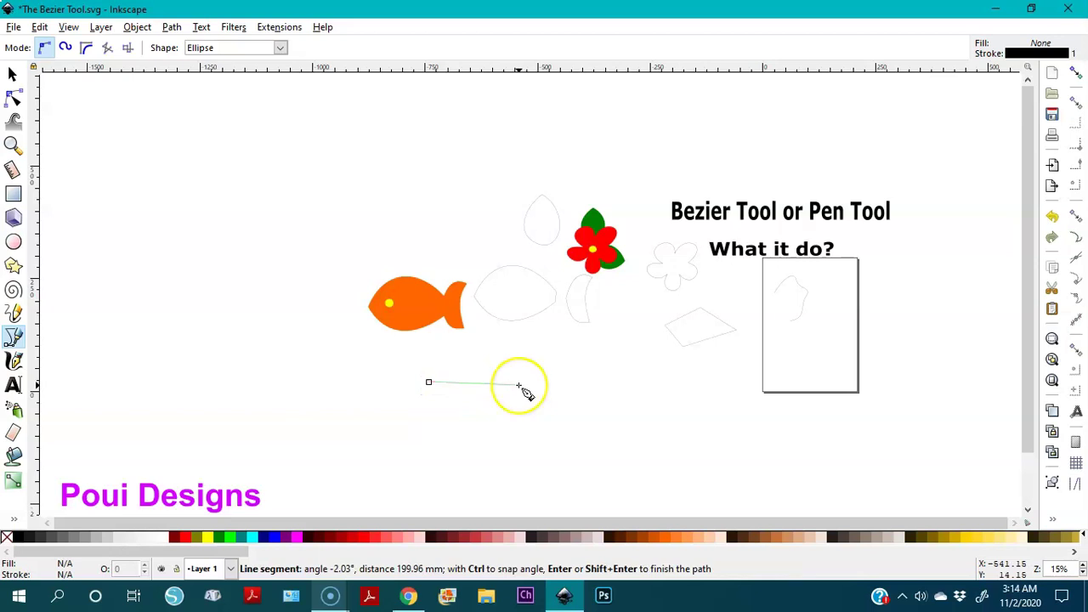
right_click(519, 386)
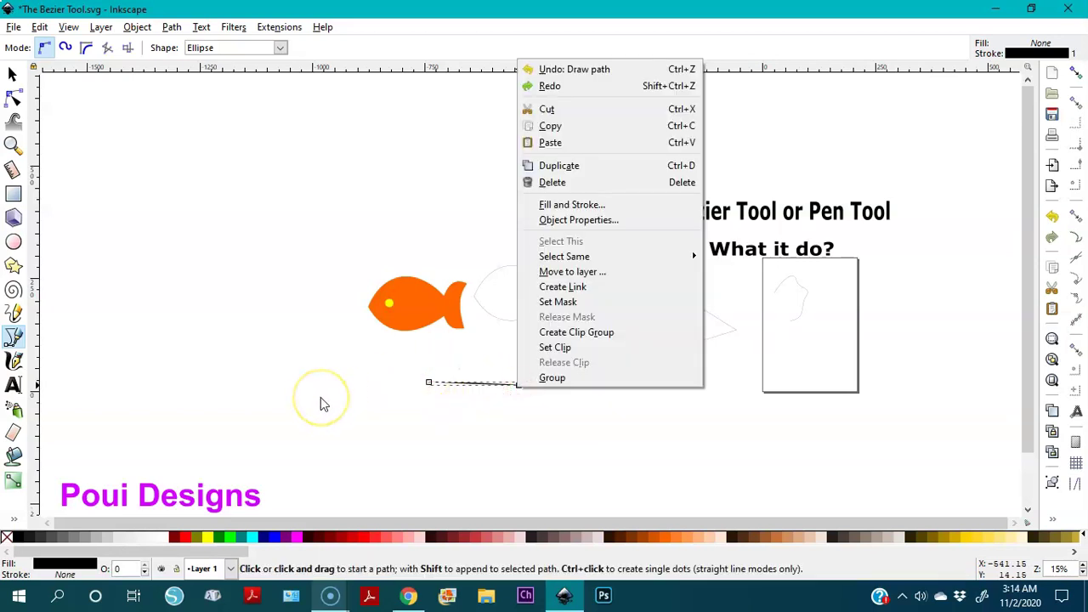
click(353, 308)
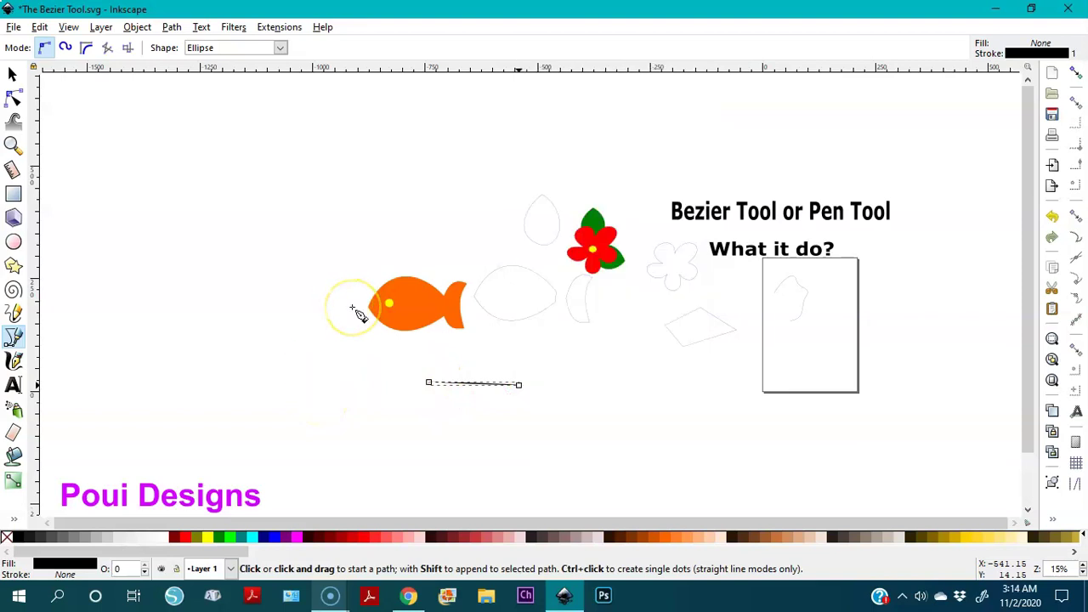
key(Escape)
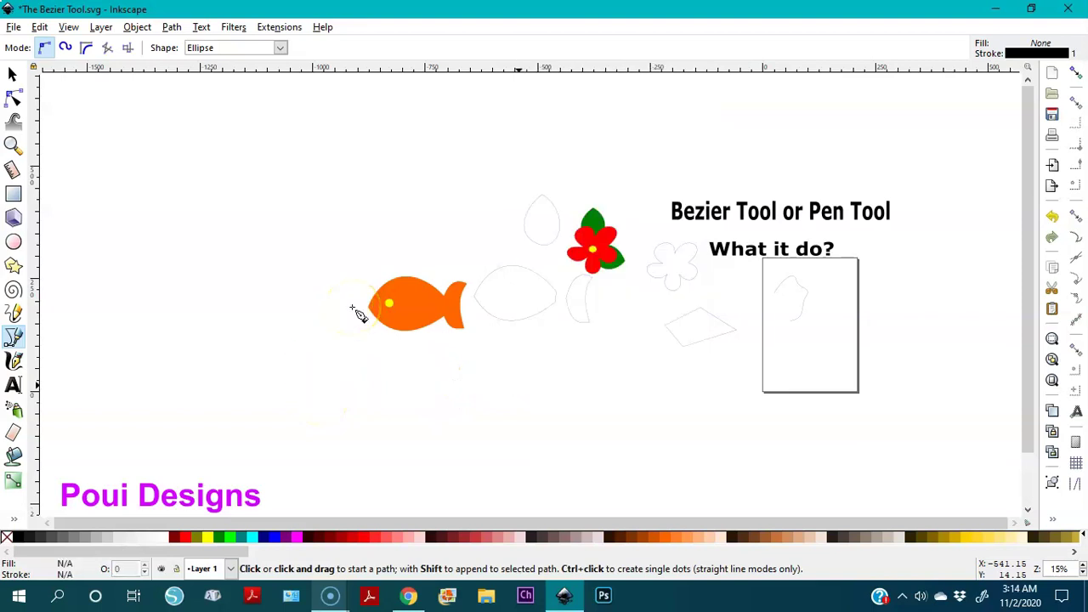
Draw a nearly horizontal Ellipse-shaped Bezier line about 220 mm long below the fish
click(426, 383)
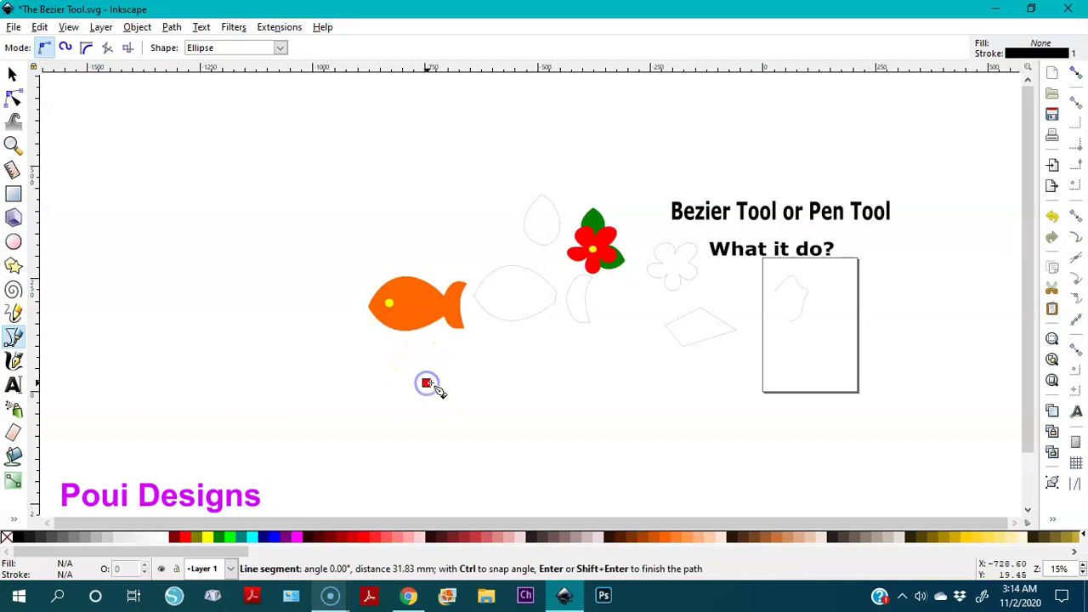
click(525, 384)
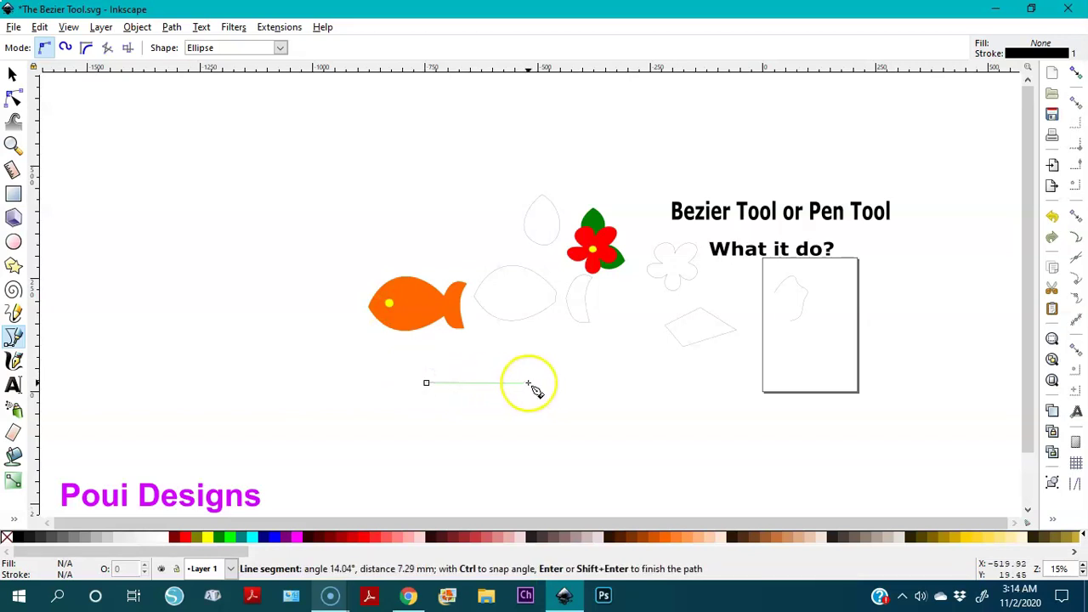
key(BackSpace)
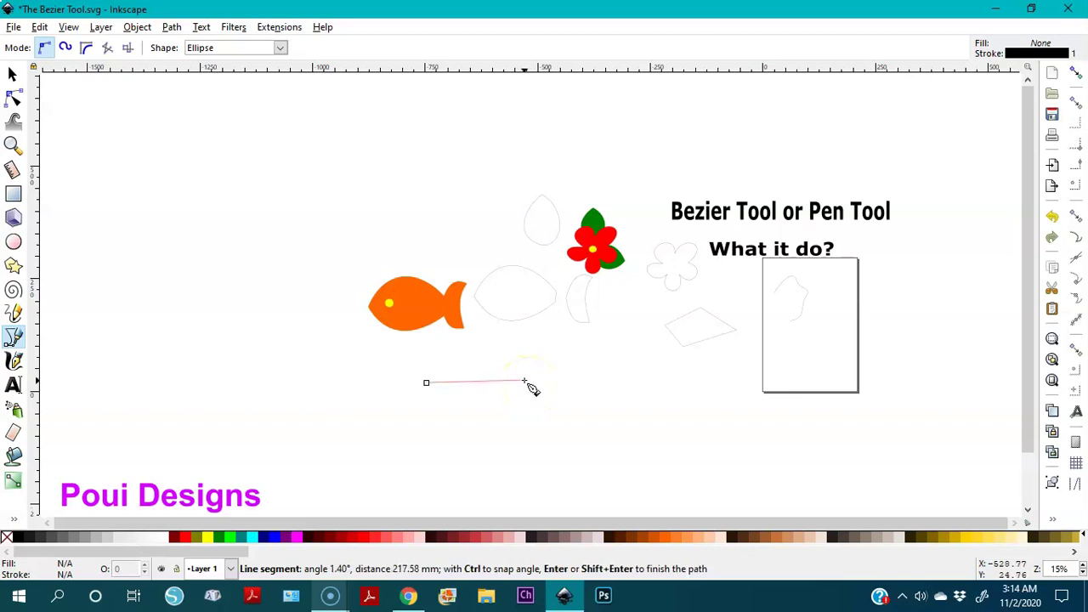
key(Return)
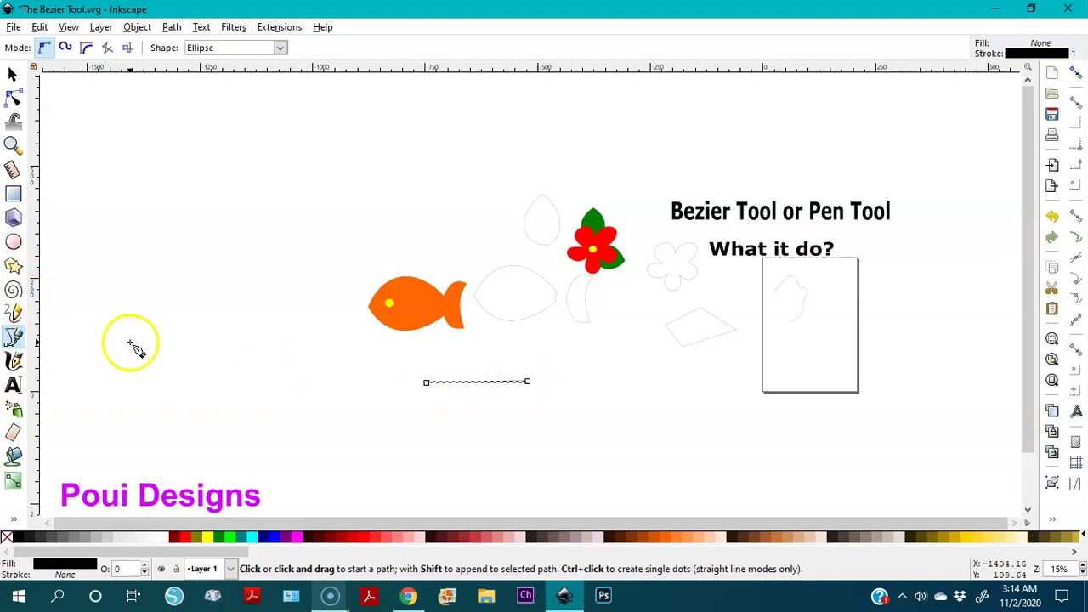
Examine the new line's Ellipse shape up close and from farther away
key(3)
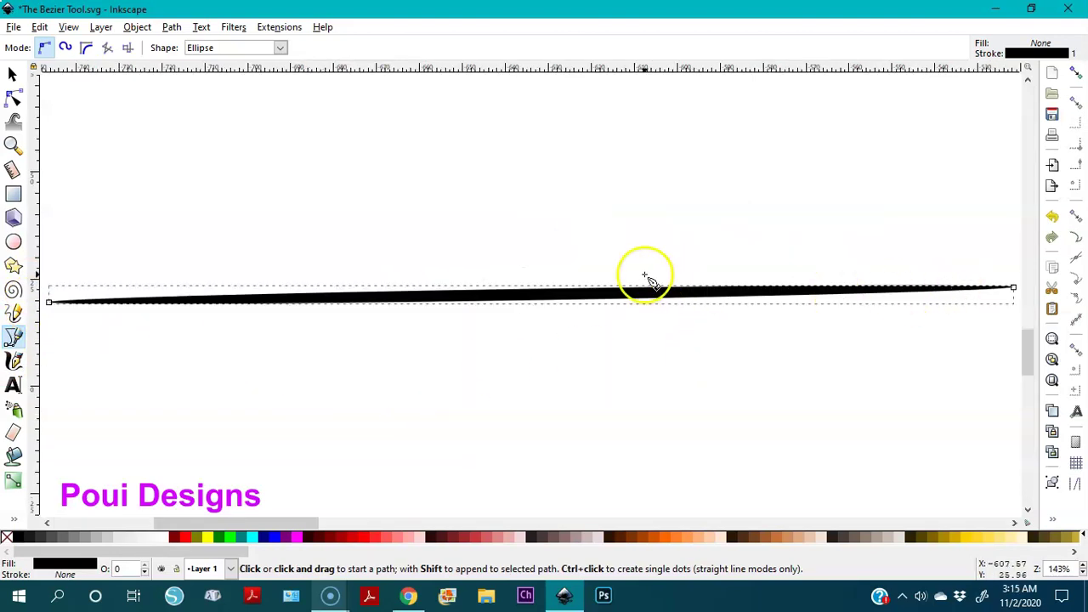
key(minus)
key(minus)
key(minus)
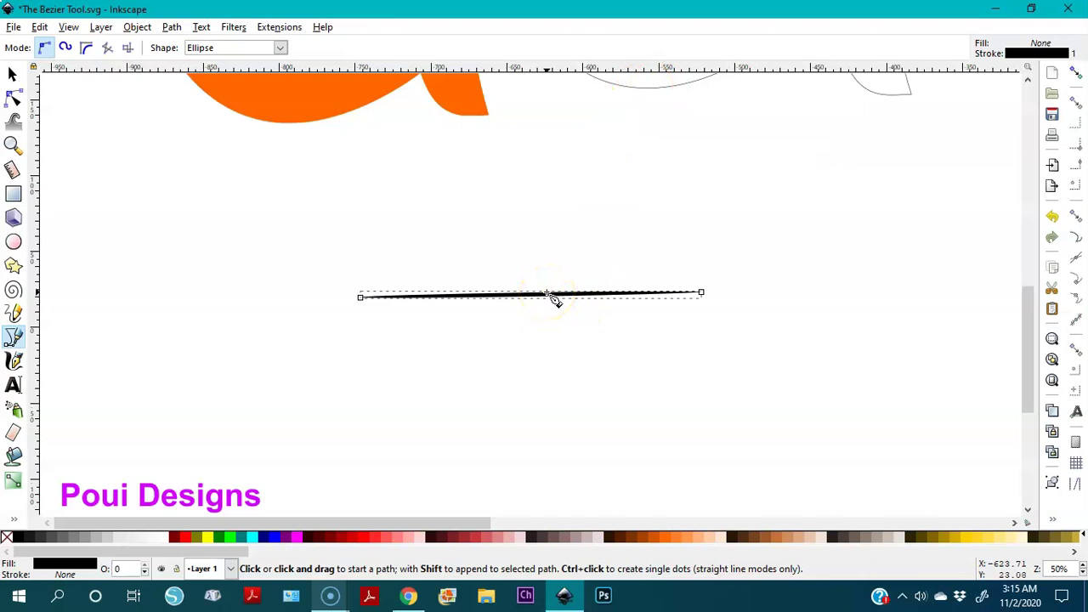
key(plus)
key(plus)
key(plus)
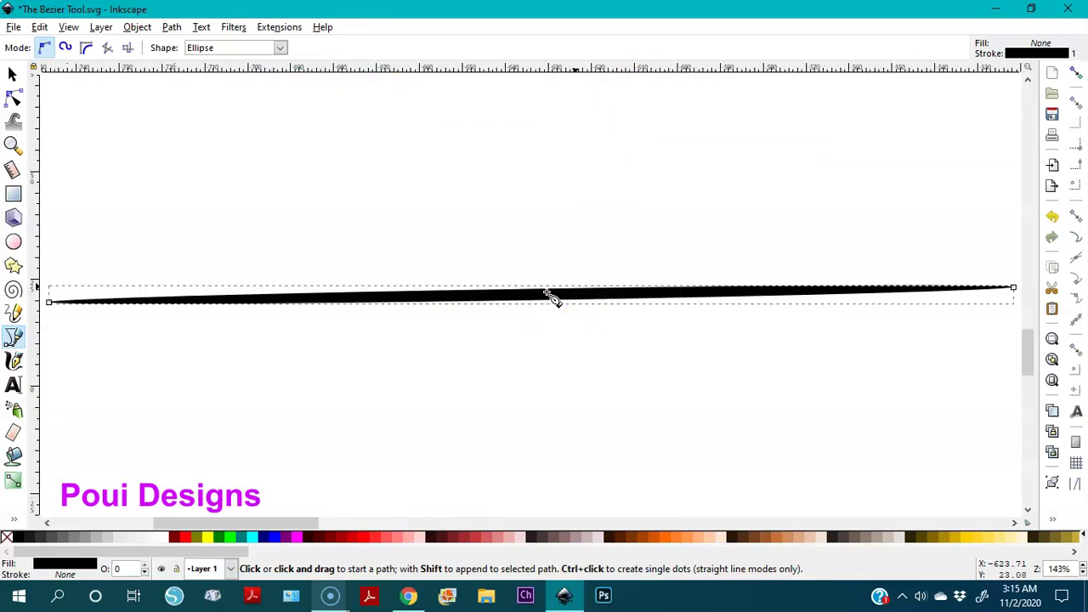
Thicken the Ellipse-shaped line evenly by pulling out the width handle at its left end
click(13, 100)
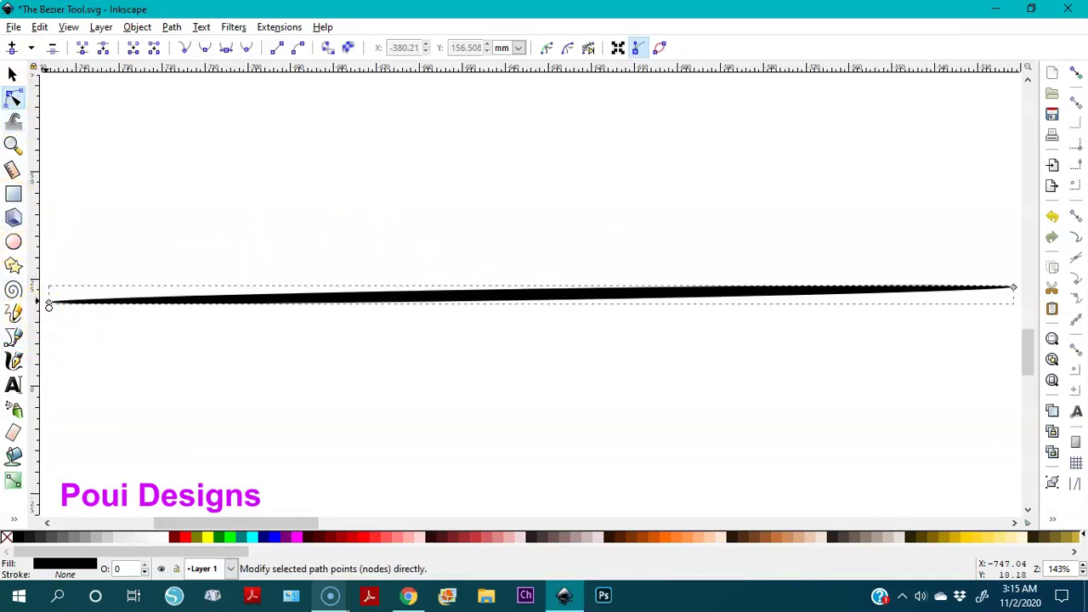
click(13, 339)
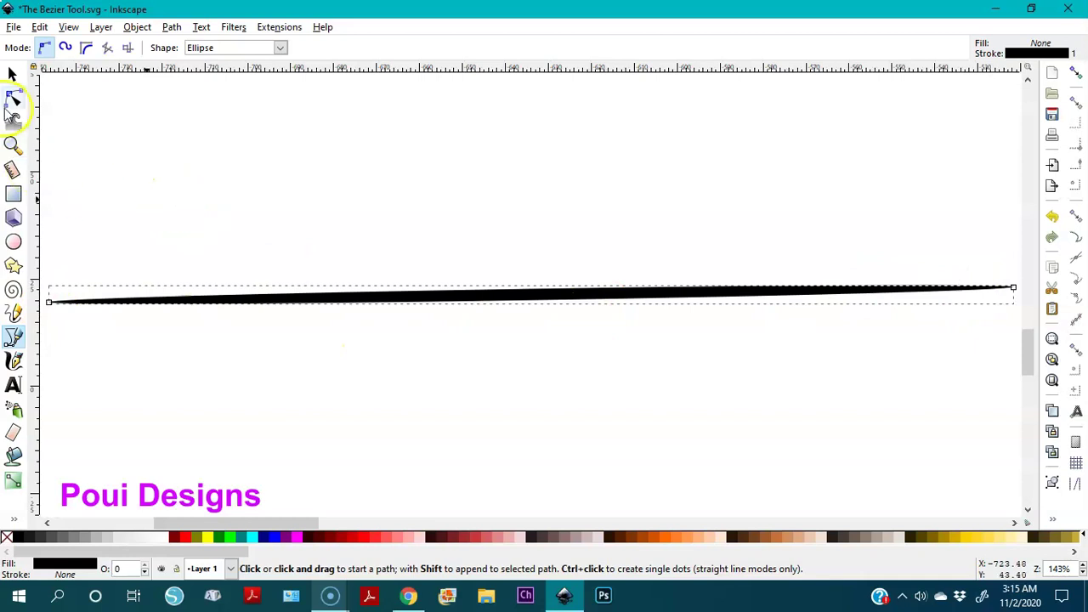
click(12, 97)
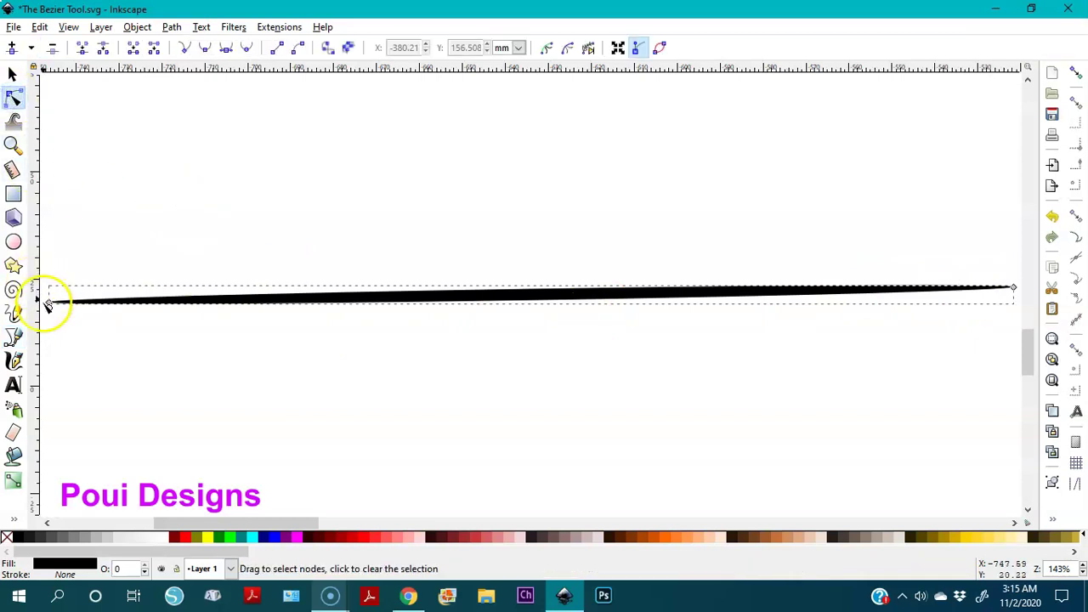
key(minus)
key(minus)
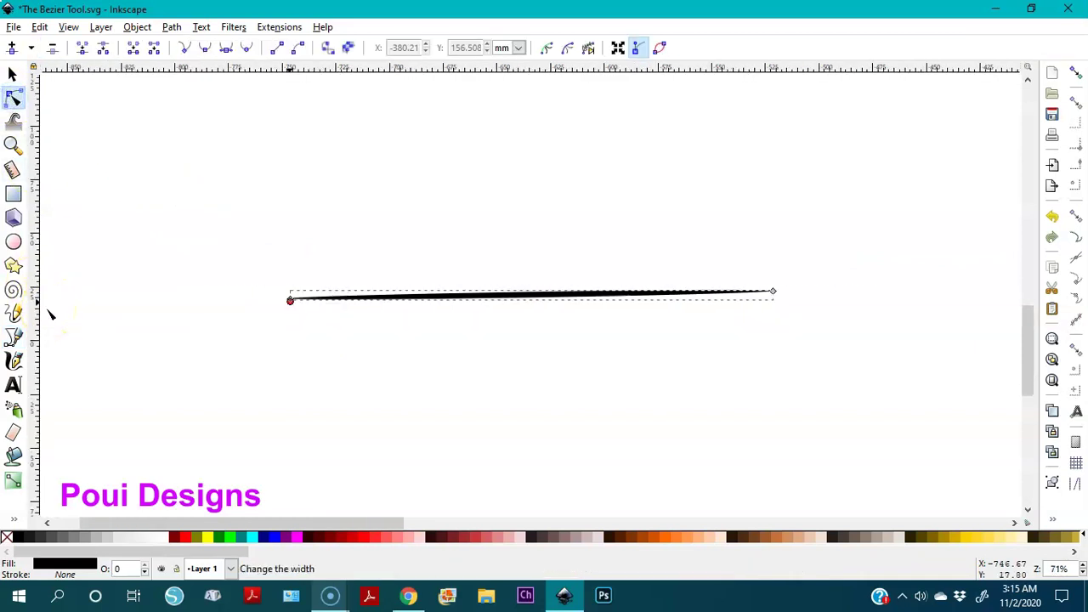
click(195, 372)
click(292, 305)
mouse_move(290, 305)
mouse_down()
mouse_move(288, 393)
mouse_move(288, 322)
mouse_up()
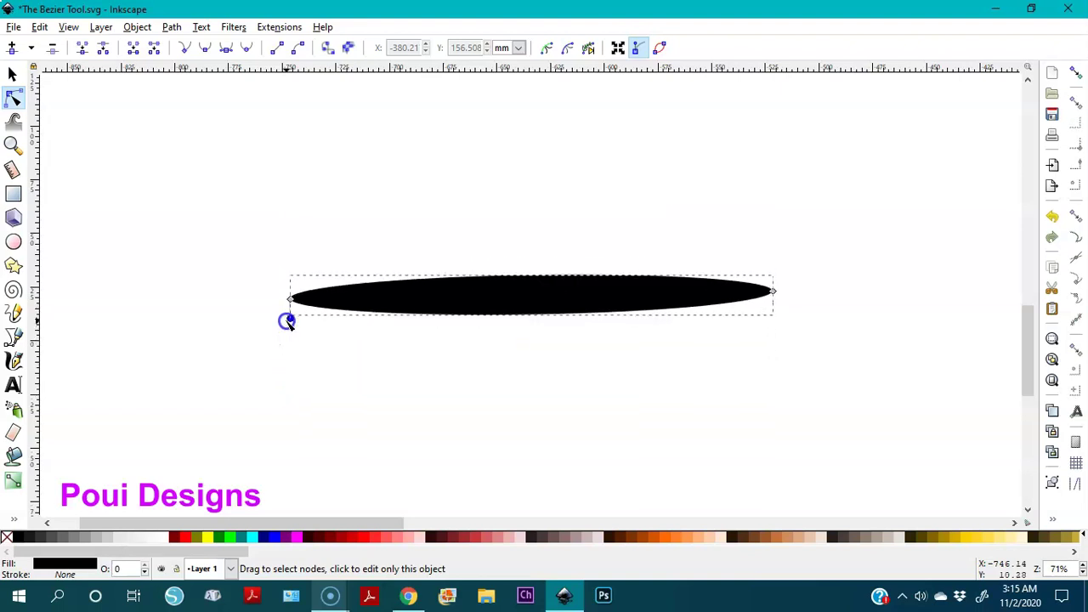
Bend the thickened line upward at its middle to form an arch between its two end nodes
click(290, 300)
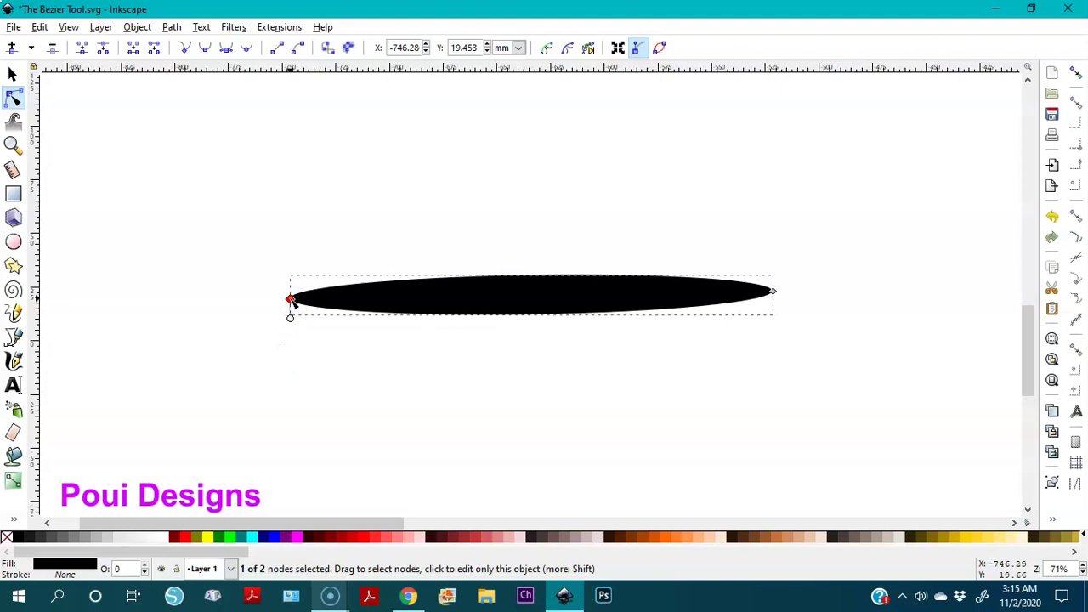
click(774, 293)
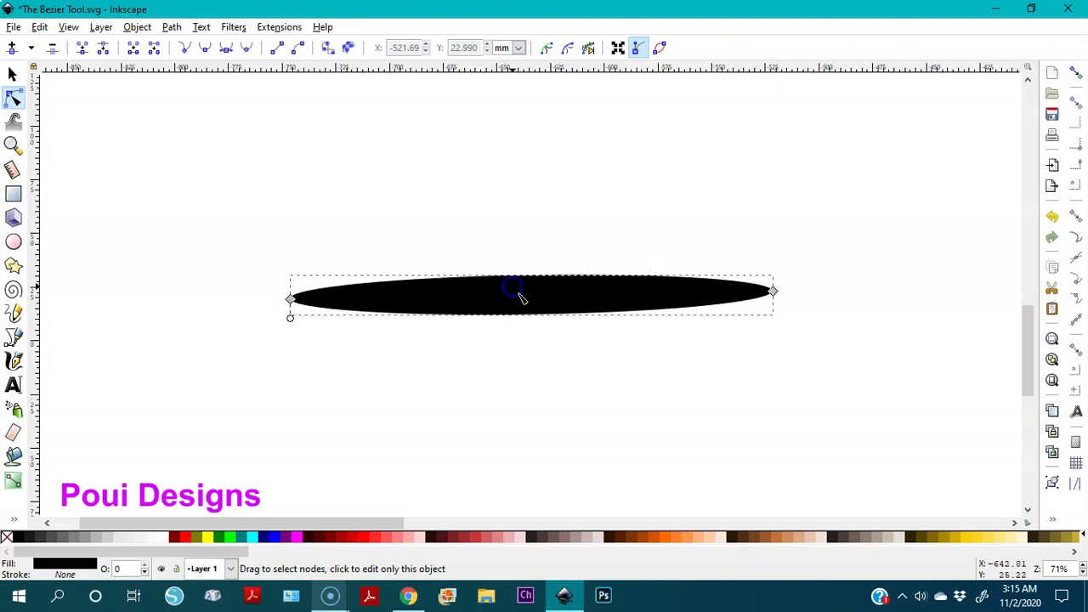
drag(522, 300, 526, 199)
Reshape the arch with its end nodes' curve handles so that its left side rises steeply and bulges outward
click(290, 299)
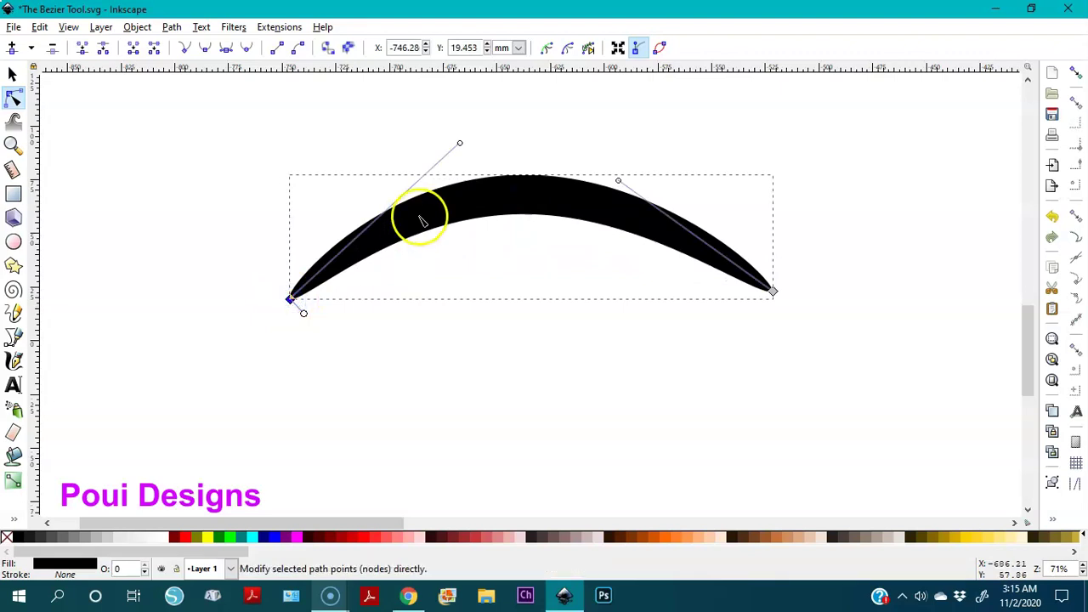
drag(458, 141, 299, 136)
drag(620, 180, 660, 188)
click(529, 164)
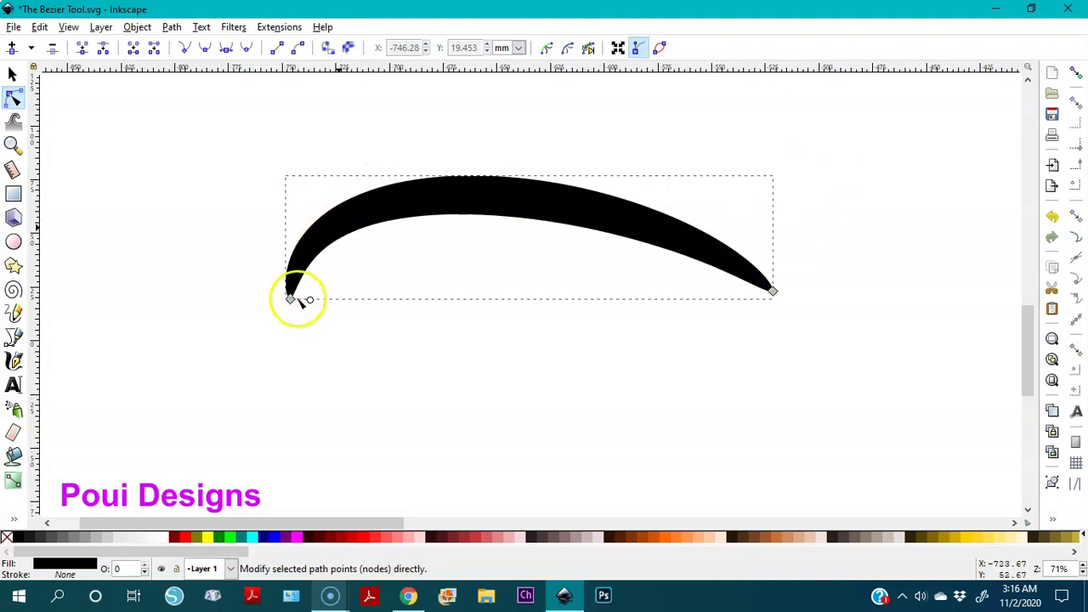
click(292, 299)
key(minus)
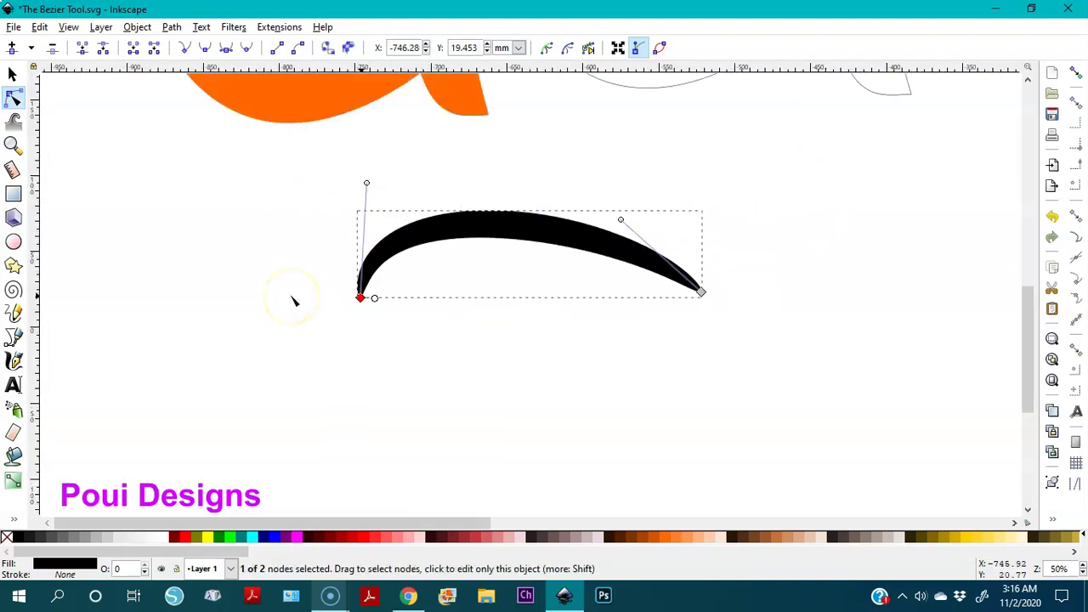
drag(366, 182, 283, 70)
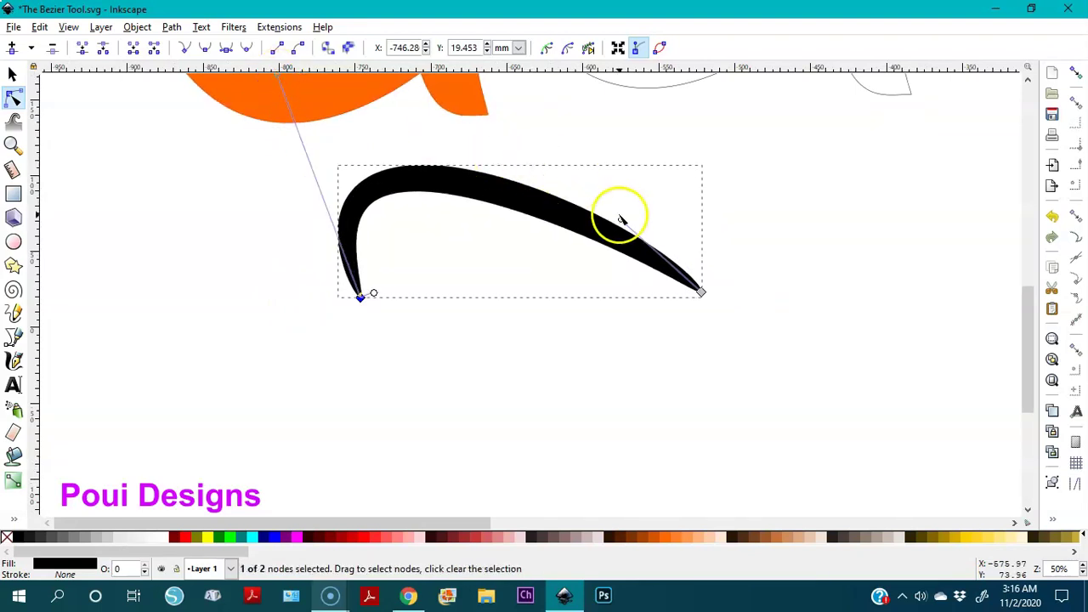
click(633, 204)
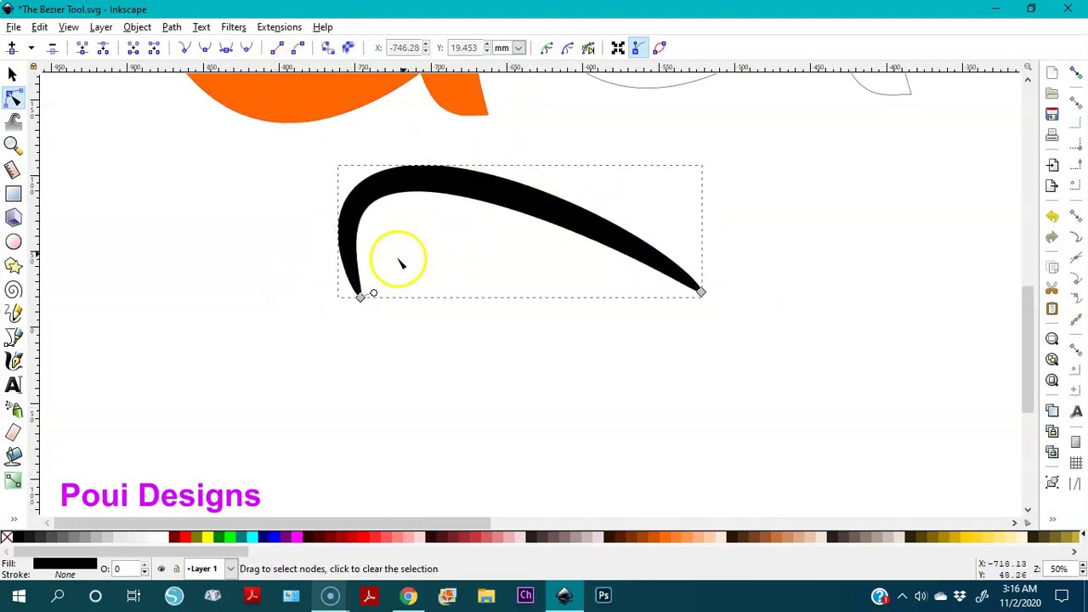
Thicken the arch further using the width handle at its left end node
mouse_move(374, 295)
mouse_down()
mouse_move(342, 274)
mouse_move(390, 289)
mouse_up()
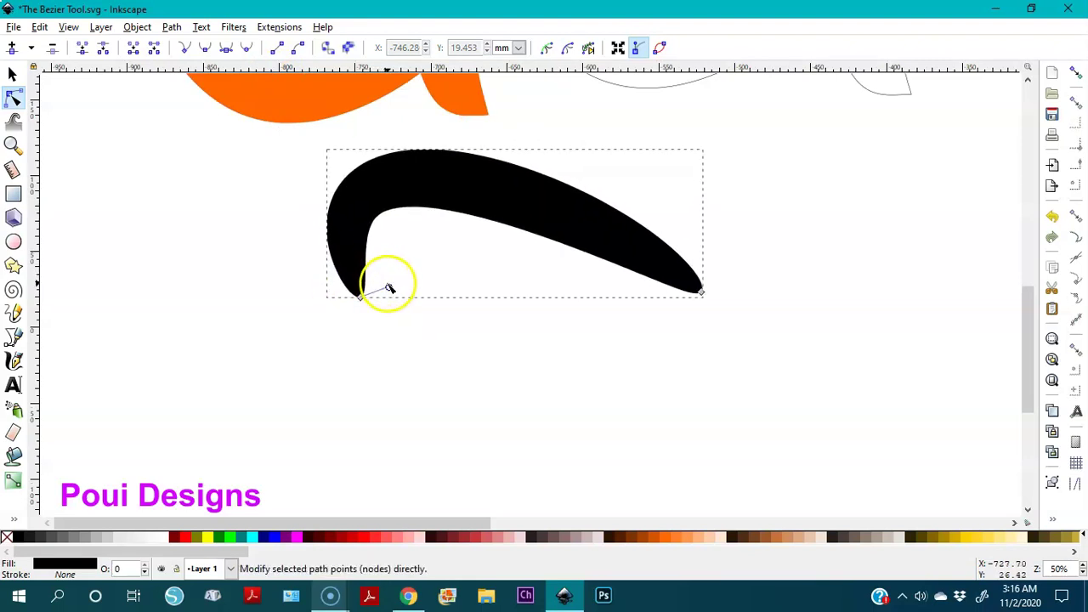
click(361, 299)
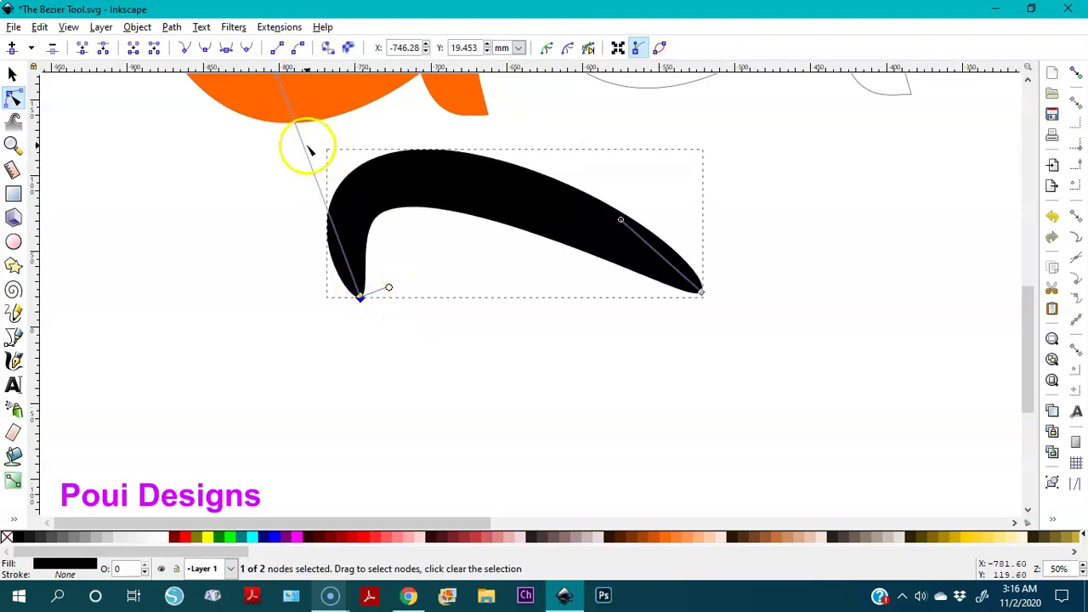
click(522, 212)
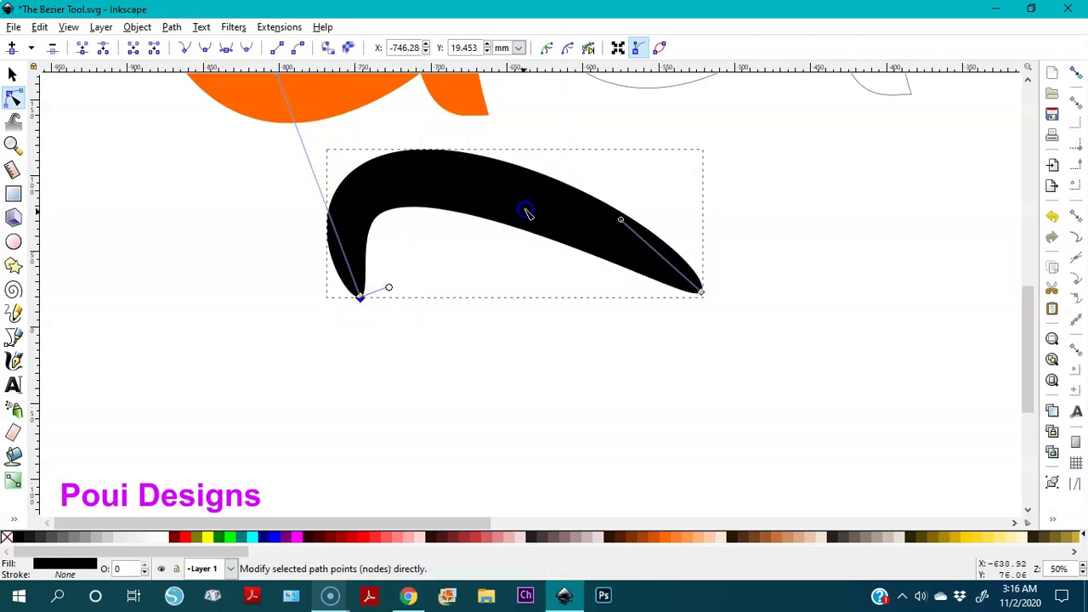
Round the arch by pulling the right node's curve handle outward and raising the top segment, to about 259 by 138 mm
click(700, 293)
drag(640, 203, 780, 187)
key(minus)
key(minus)
key(minus)
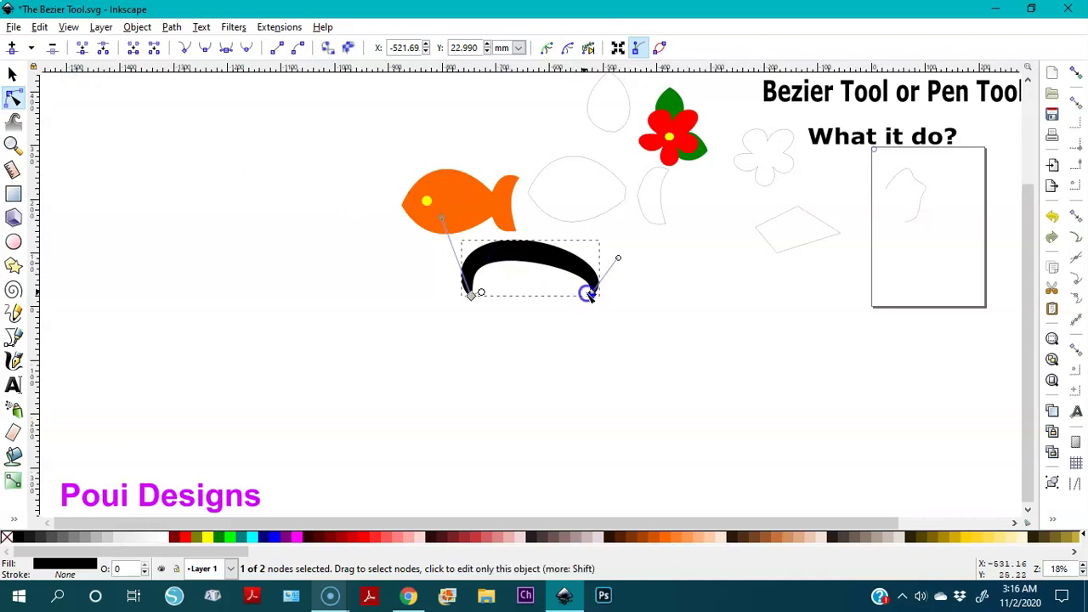
drag(529, 241, 550, 252)
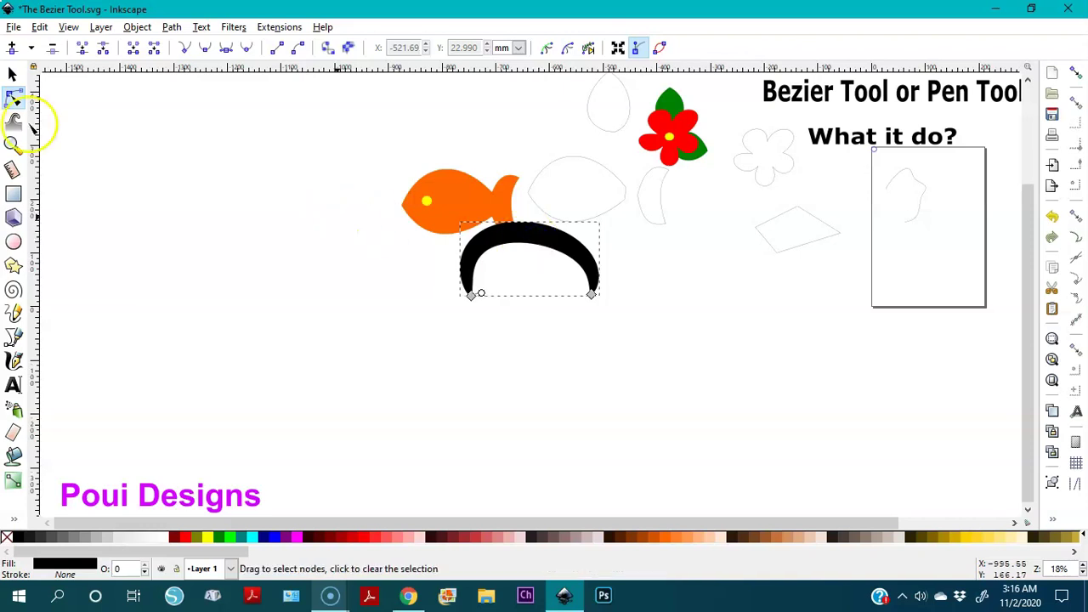
Move the black arch to the empty canvas area left of and slightly below the fish
click(13, 75)
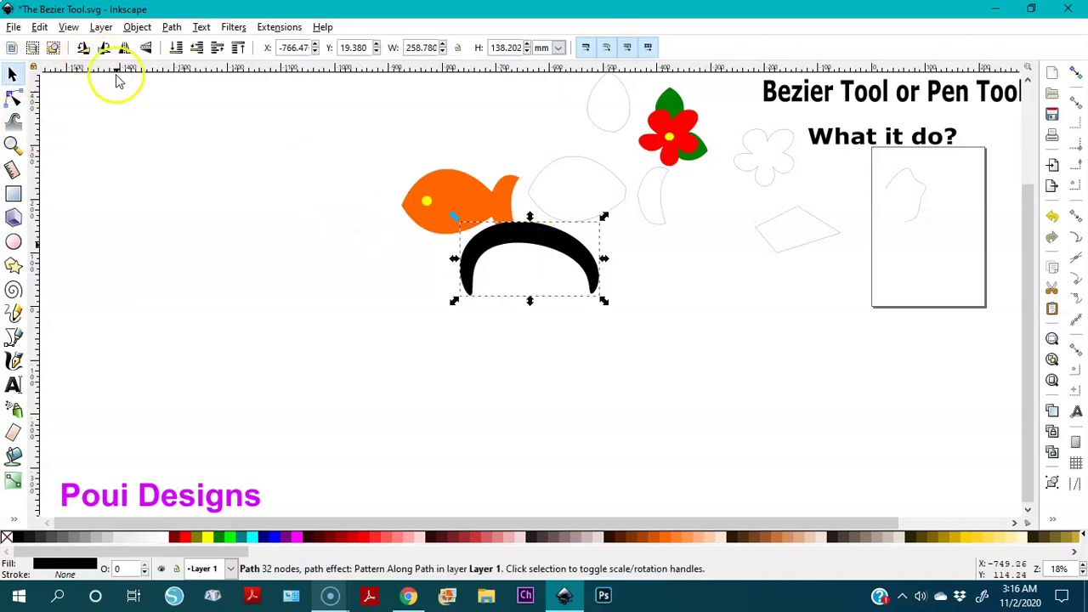
drag(550, 238, 255, 266)
key(minus)
key(minus)
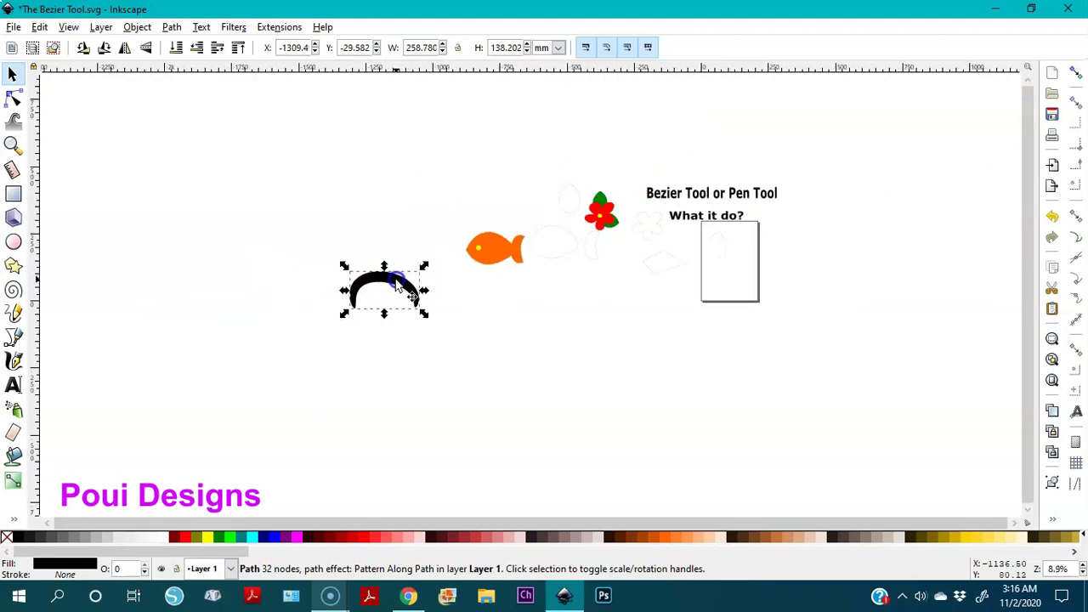
Duplicate the black arch and place the copy above and to the left of the fish
right_click(395, 281)
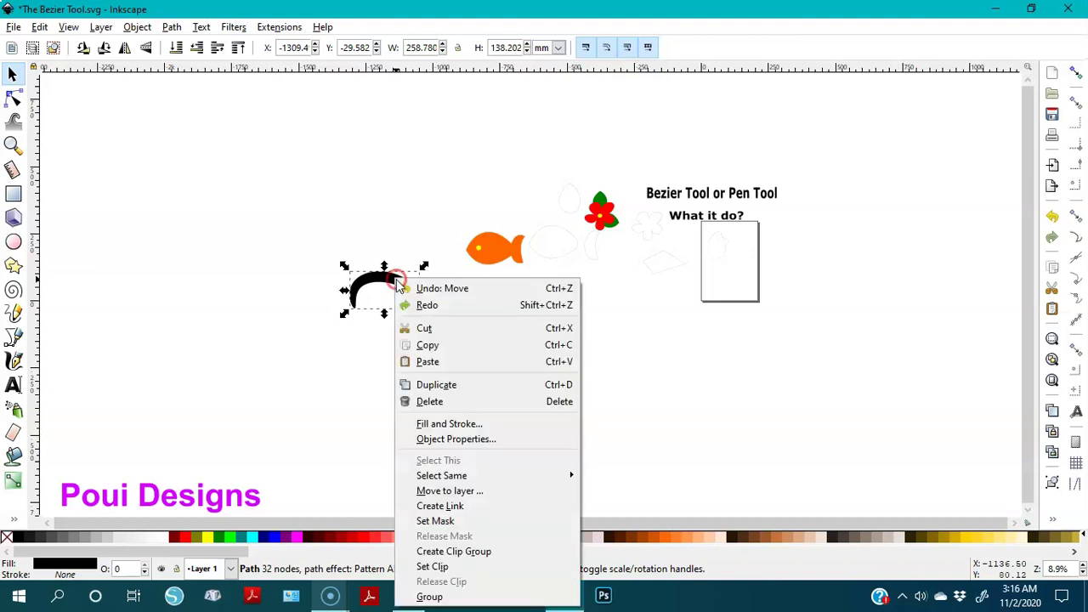
click(420, 382)
click(399, 308)
drag(399, 307, 437, 204)
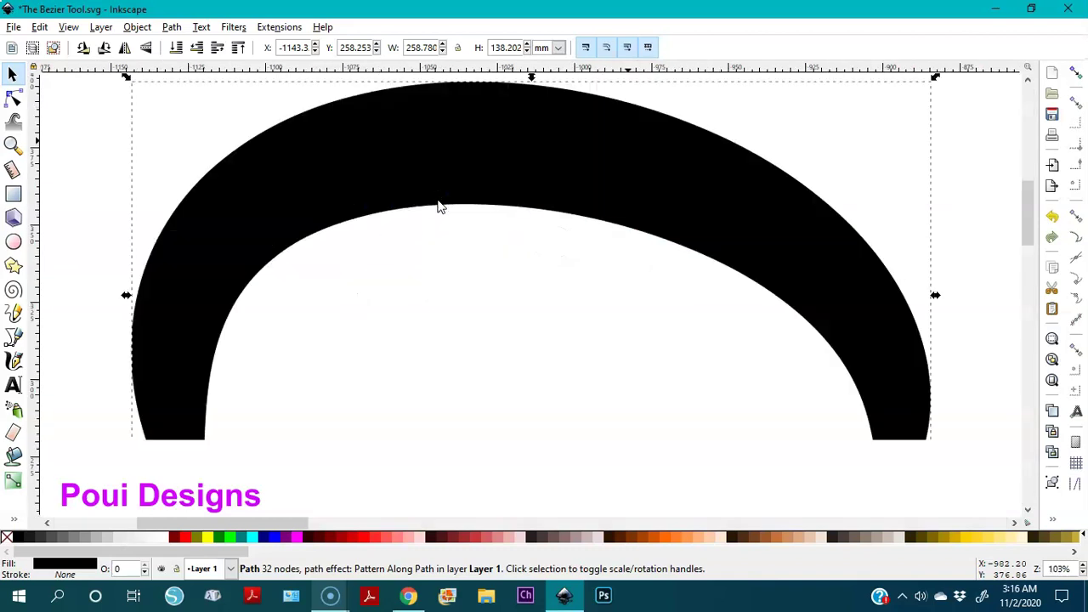
key(3)
key(minus)
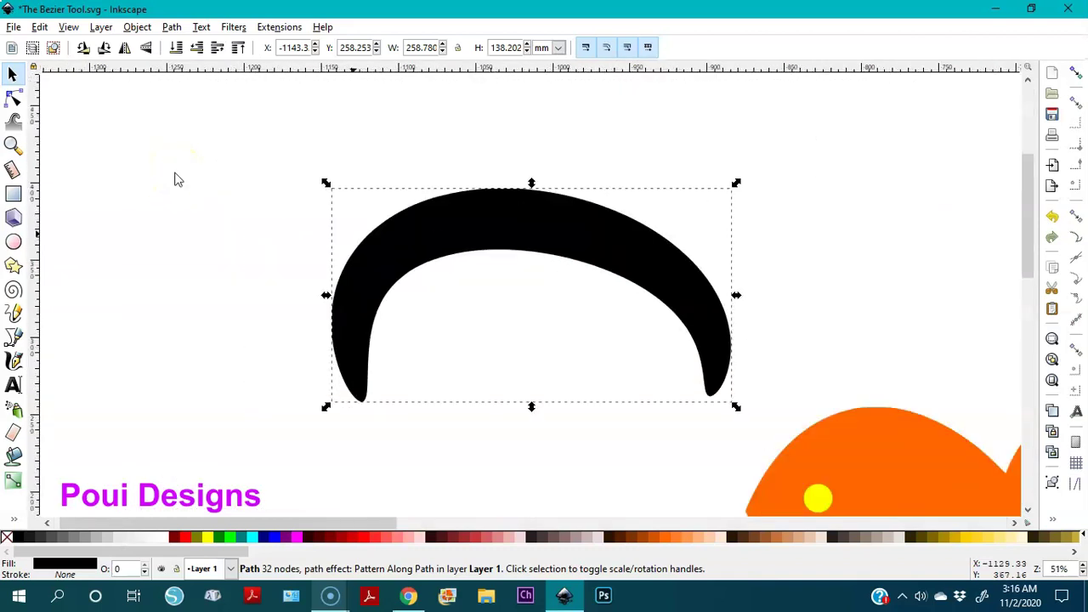
Flatten the duplicate arch by shortening both end nodes' curve handles into an even eyebrow-like curve about 234 by 81 mm
click(13, 98)
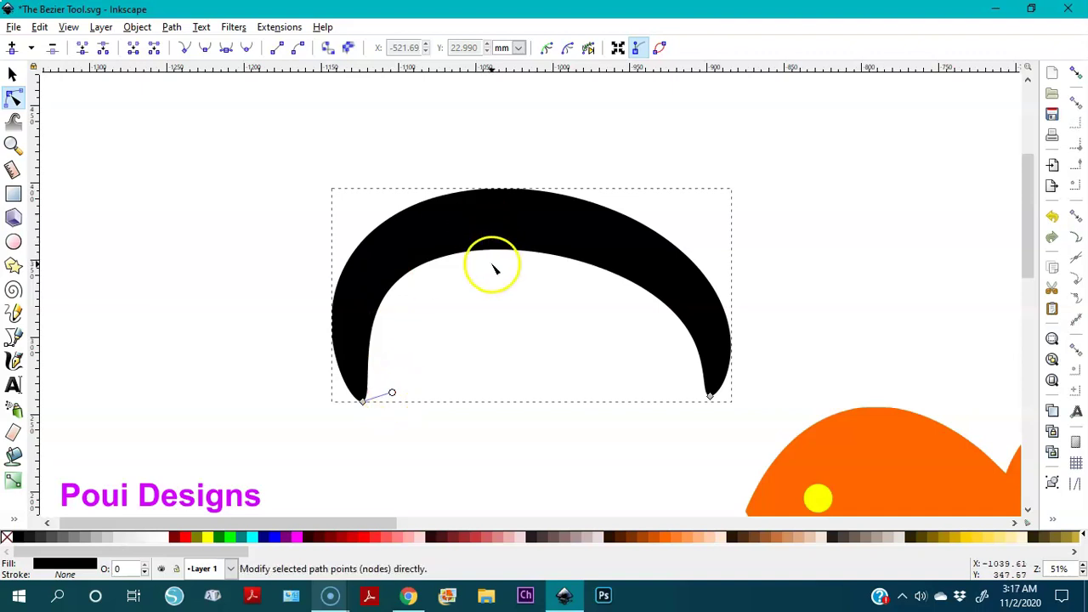
click(363, 399)
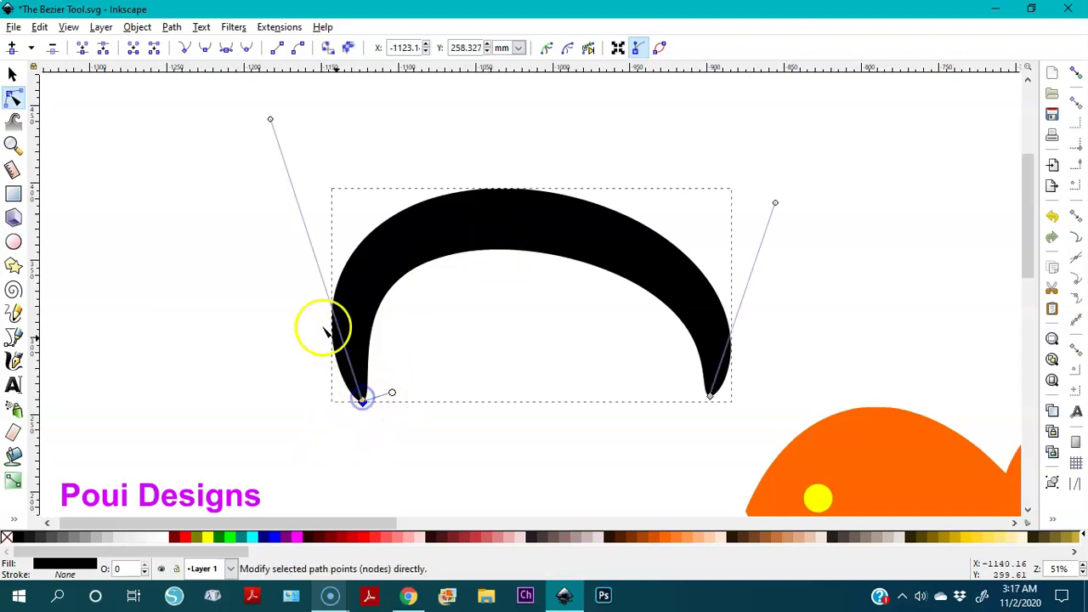
drag(273, 133, 309, 249)
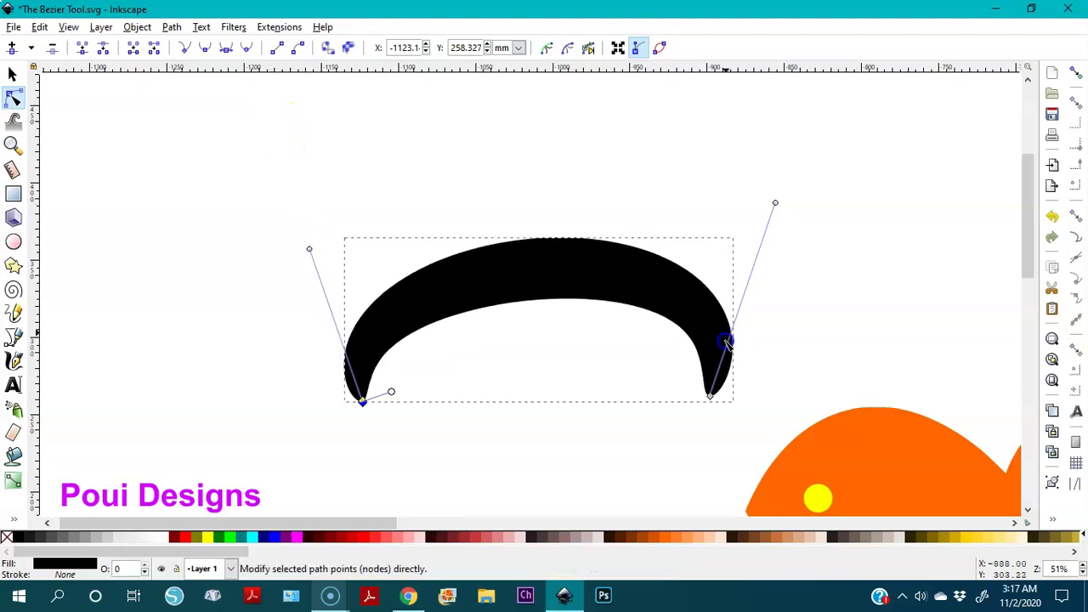
drag(776, 207, 660, 283)
key(minus)
key(minus)
key(minus)
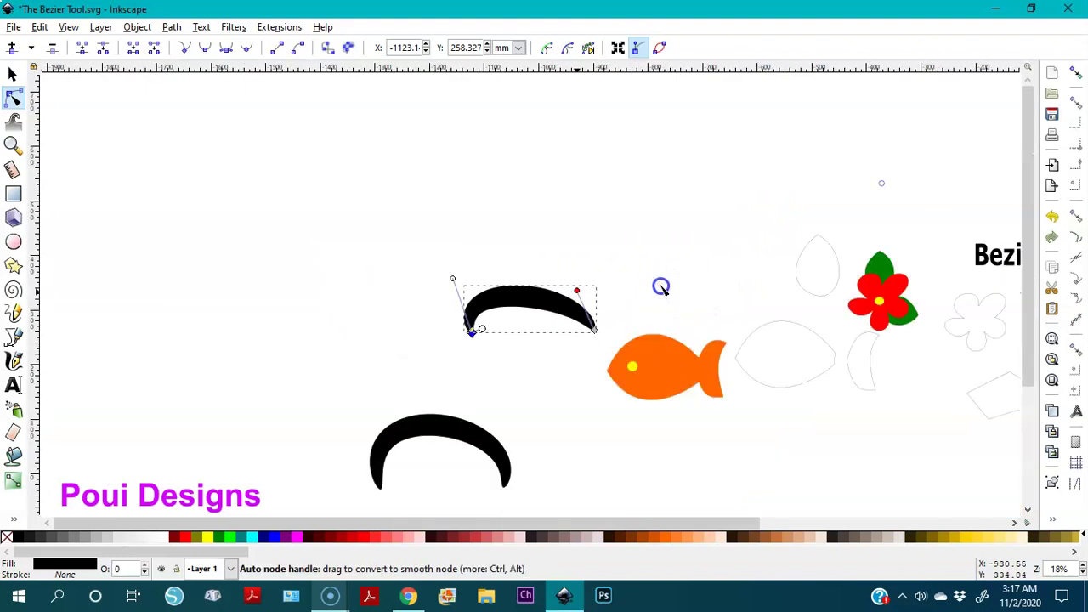
drag(459, 276, 470, 289)
drag(577, 293, 582, 289)
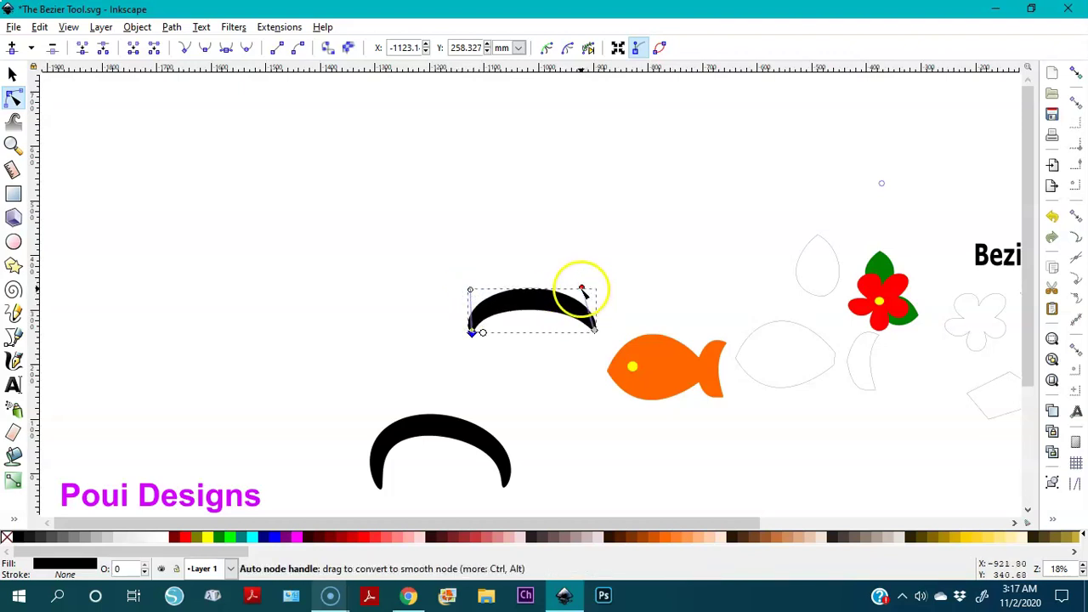
Duplicate the flattened arch and place the copy to its left at nearly the same height
right_click(496, 313)
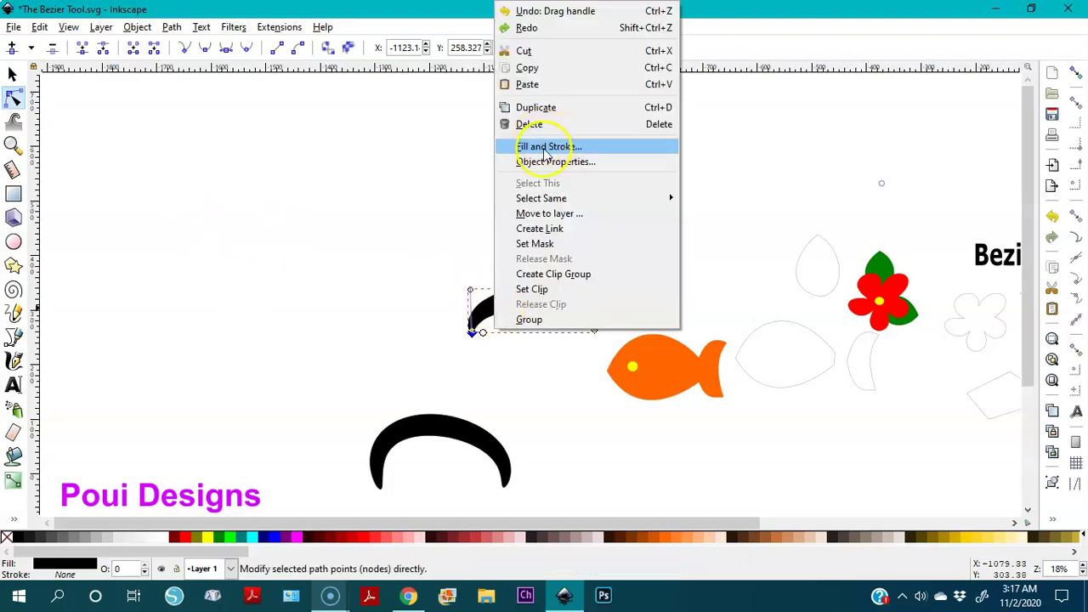
click(537, 108)
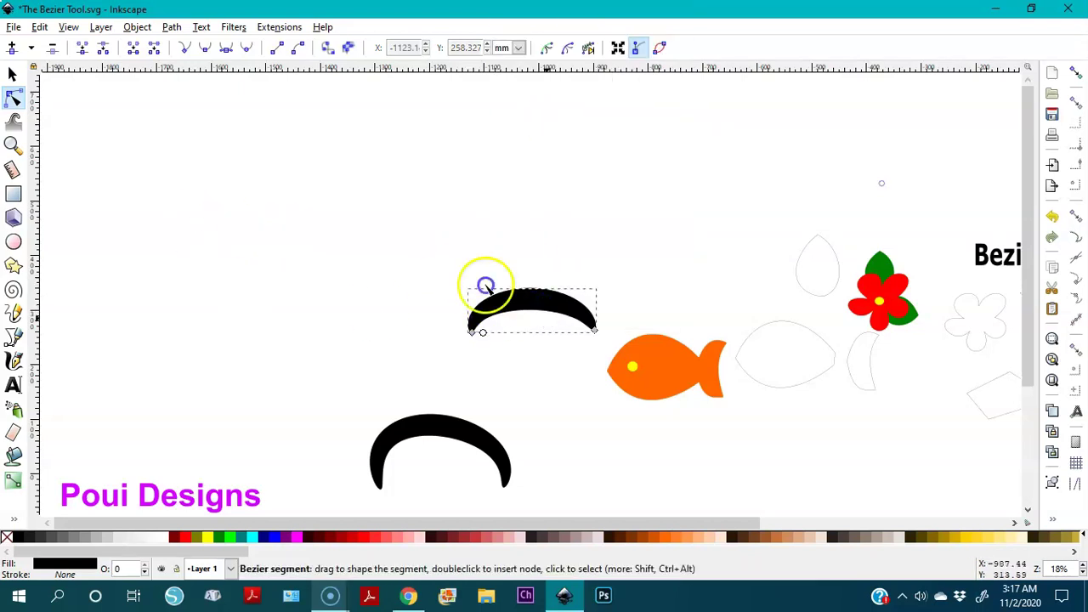
click(13, 74)
drag(535, 314, 306, 317)
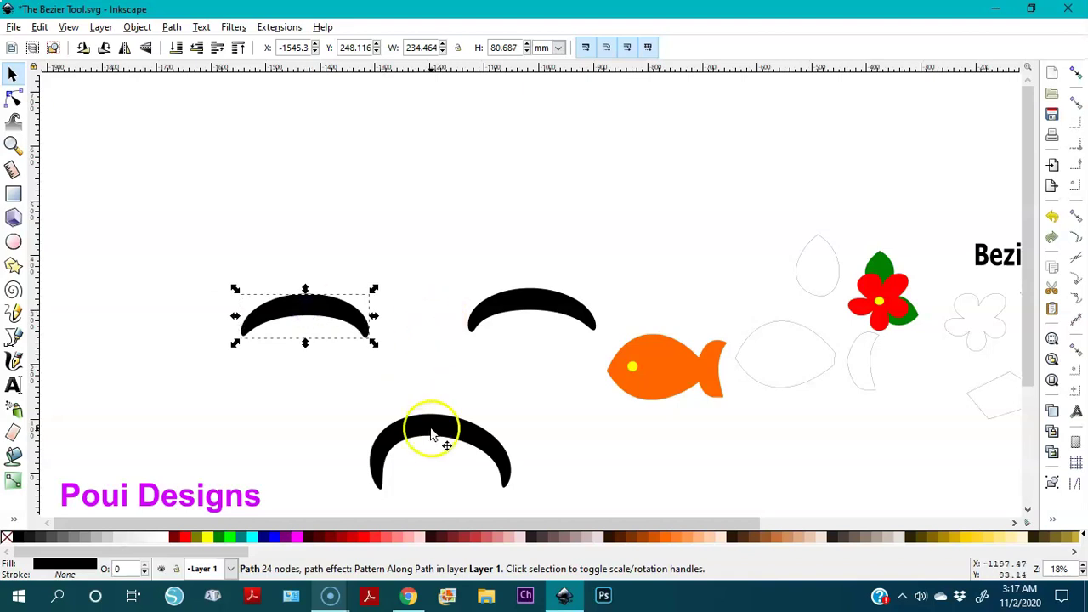
Shrink the tall lower arch to about 135 by 64 mm, keeping it below and between the two flattened arches
click(499, 468)
drag(519, 499, 445, 407)
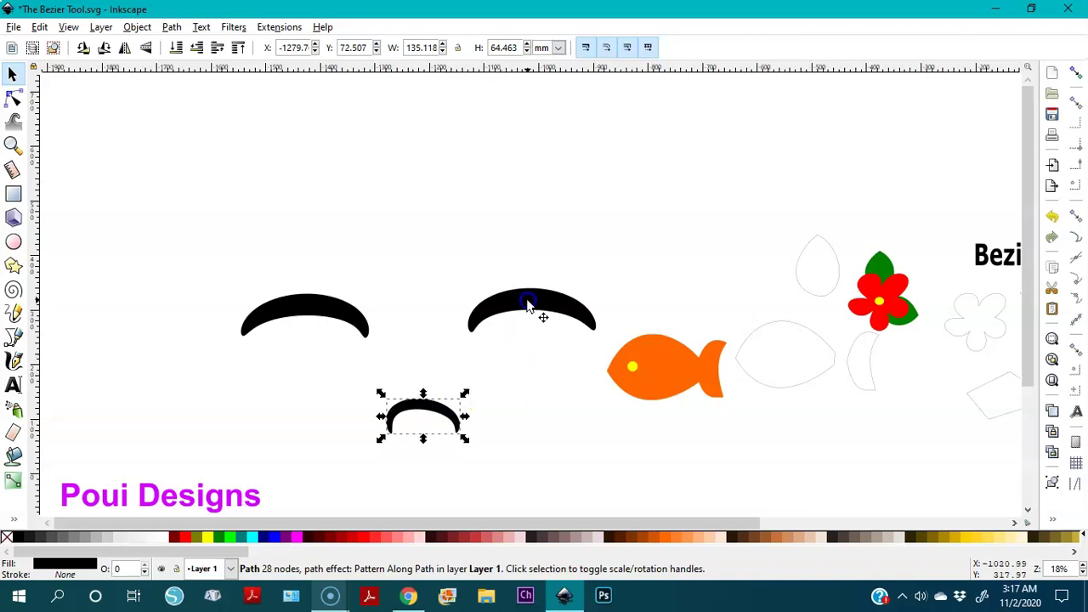
scroll(529, 306, down, 2)
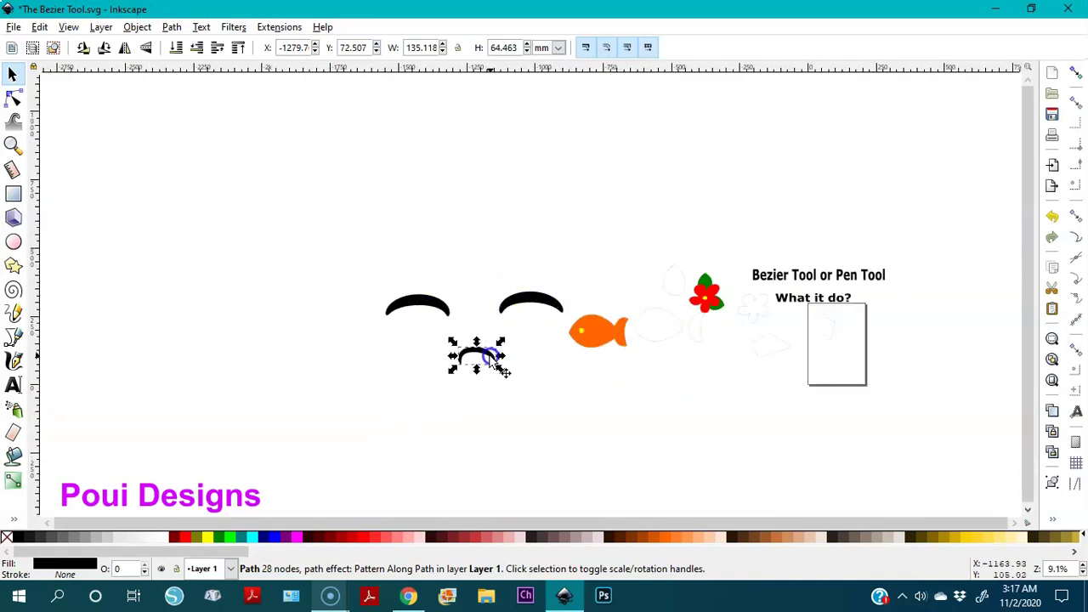
drag(481, 356, 484, 342)
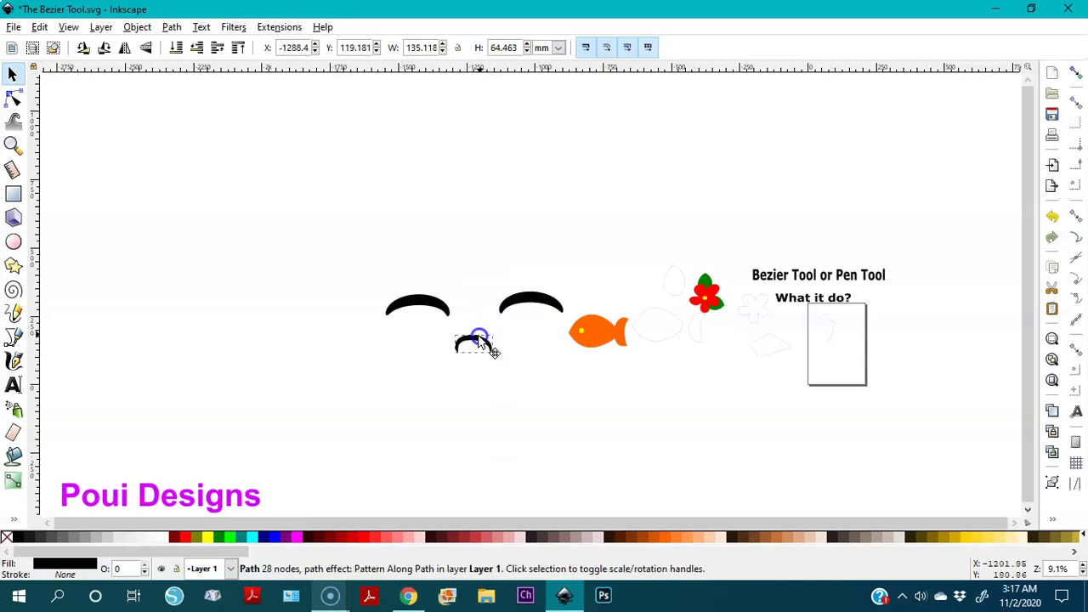
click(529, 300)
key(ctrl+z)
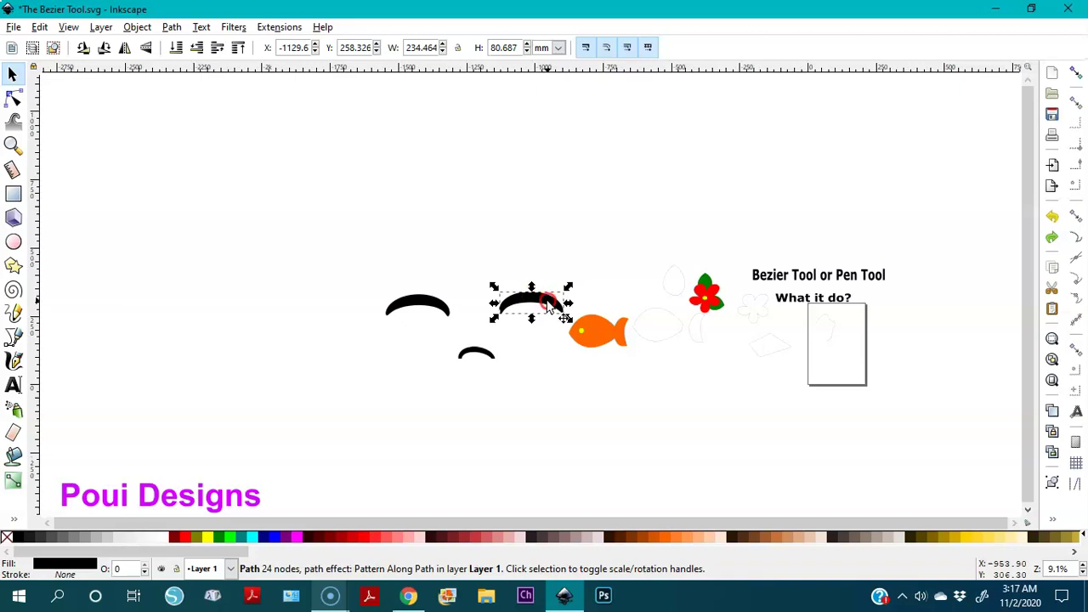
Move the flattened arch nearest the fish up by about 41 mm
mouse_move(551, 303)
mouse_down()
mouse_move(539, 417)
mouse_move(512, 416)
mouse_move(548, 297)
mouse_up()
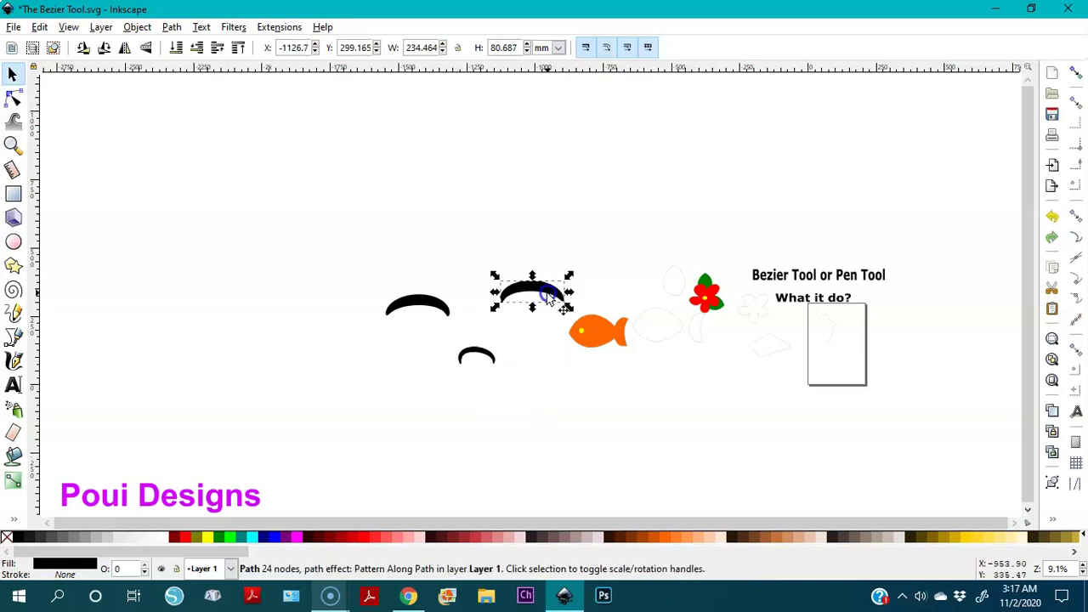
Undo the flattened arch's last move and place a vertically flipped duplicate of it beneath the small arch as a mouth
key(ctrl+z)
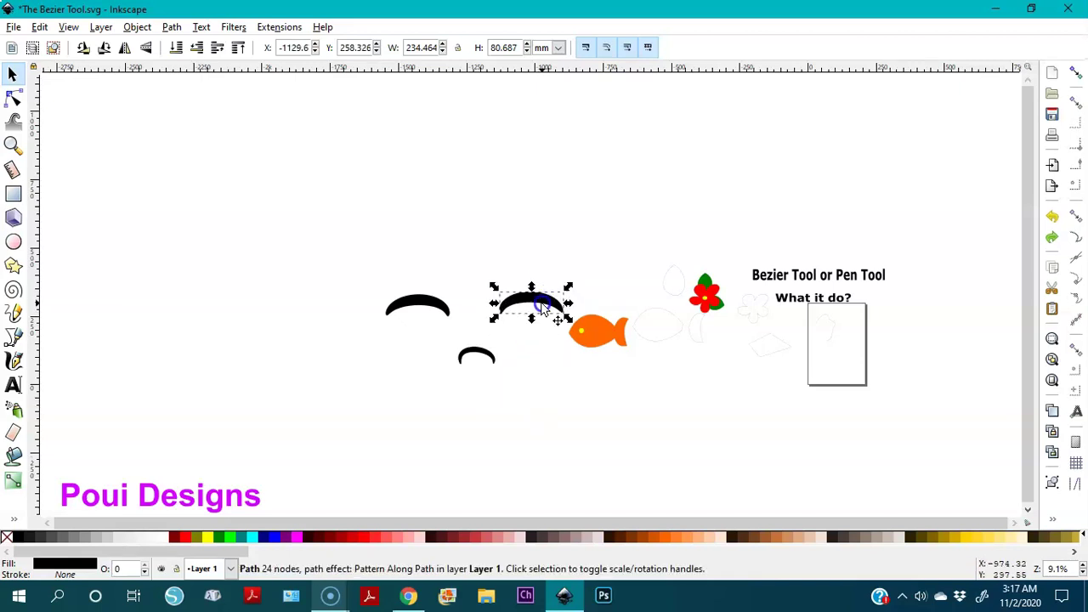
right_click(541, 304)
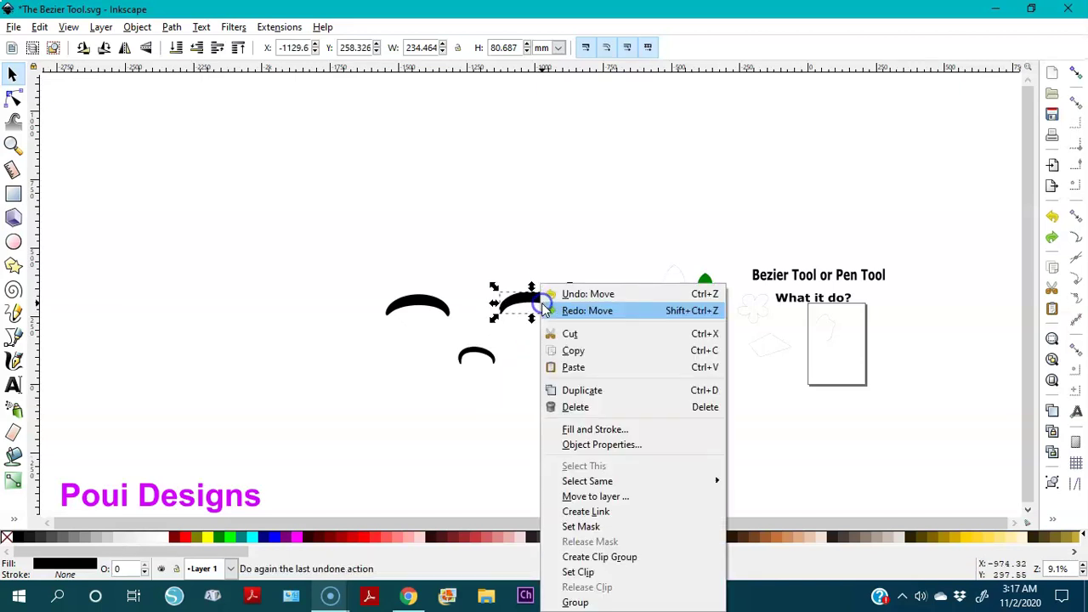
click(579, 390)
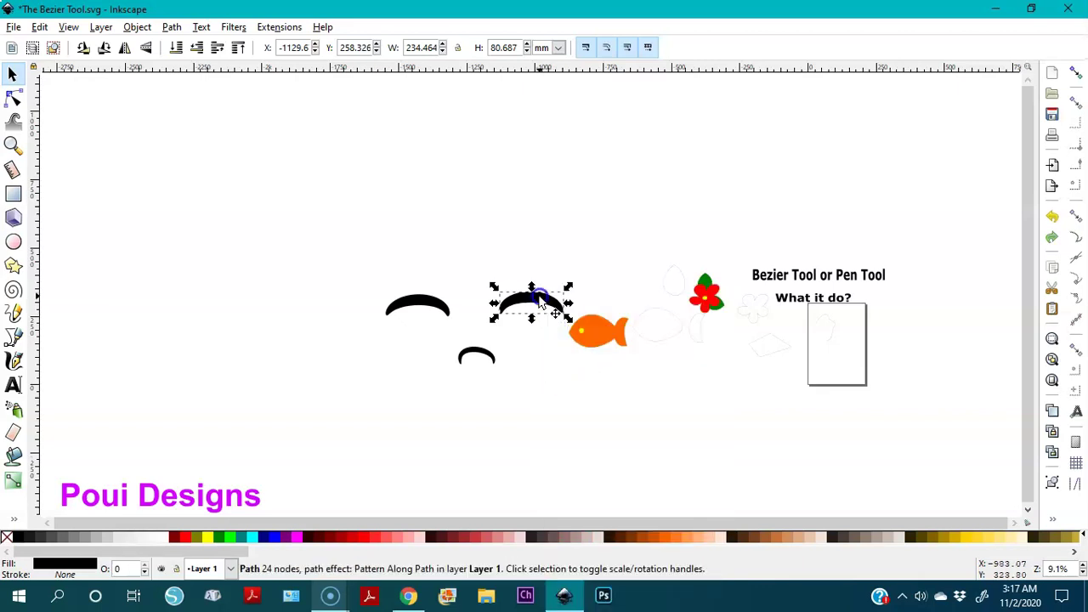
drag(542, 304, 486, 402)
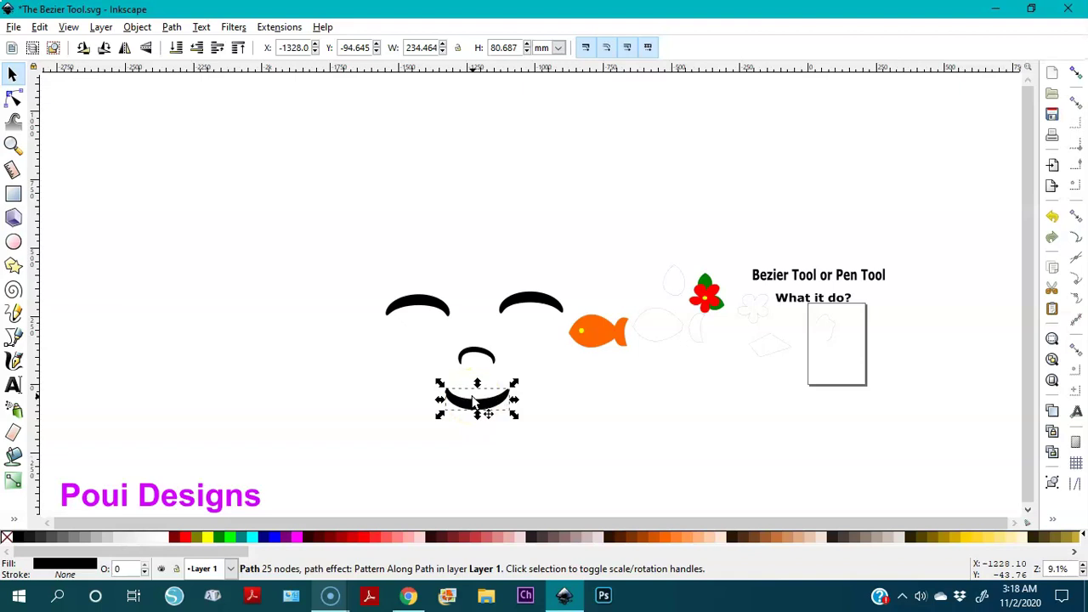
Rotate the mouth arch slightly clockwise and fill it with the light red #FF5555
click(495, 406)
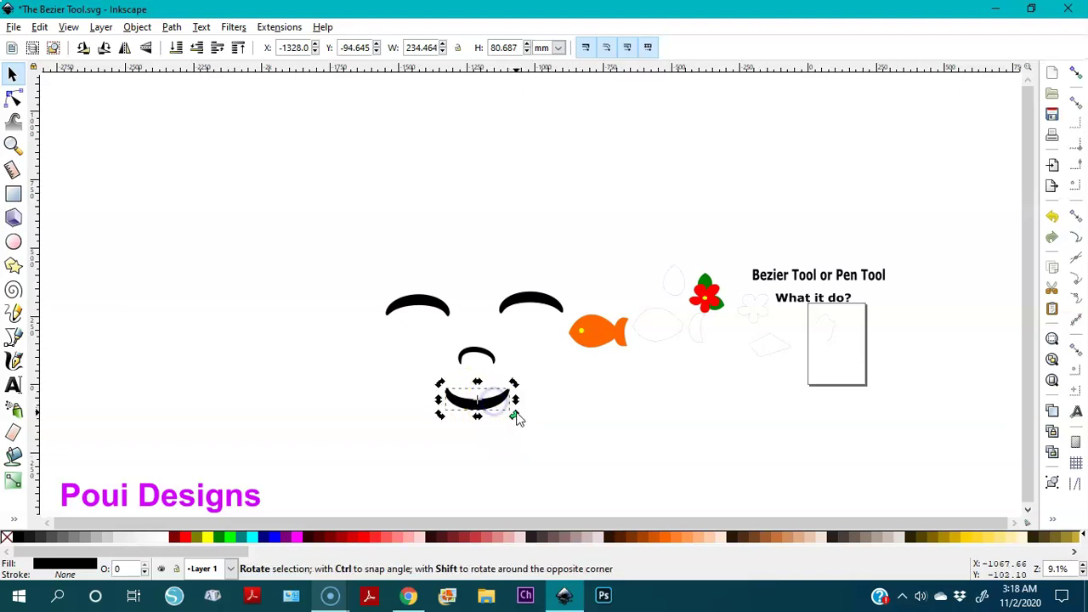
drag(511, 423, 513, 420)
click(466, 391)
click(472, 404)
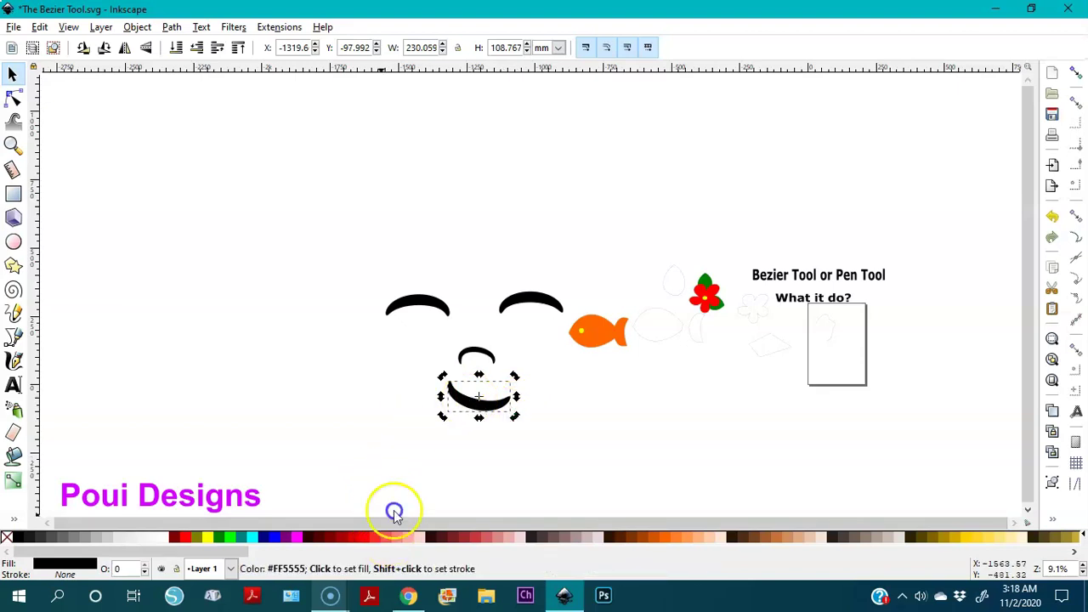
click(394, 513)
click(419, 466)
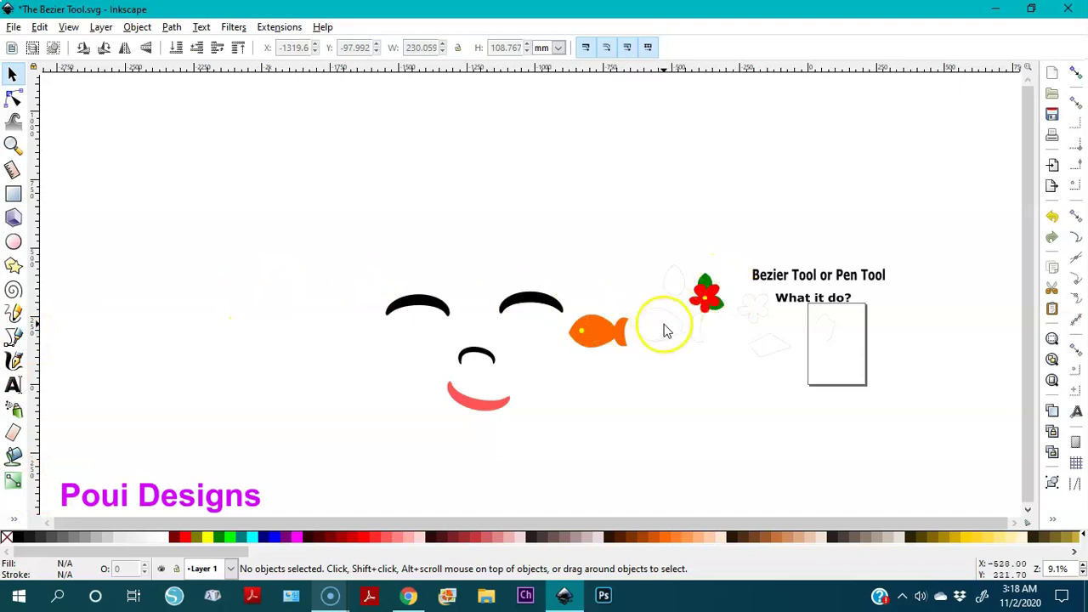
Draw a closed straight-sided triangle about 192 by 163 mm below the outlined fish body, using the Bezier tool with Shape set to None
key(ctrl+a)
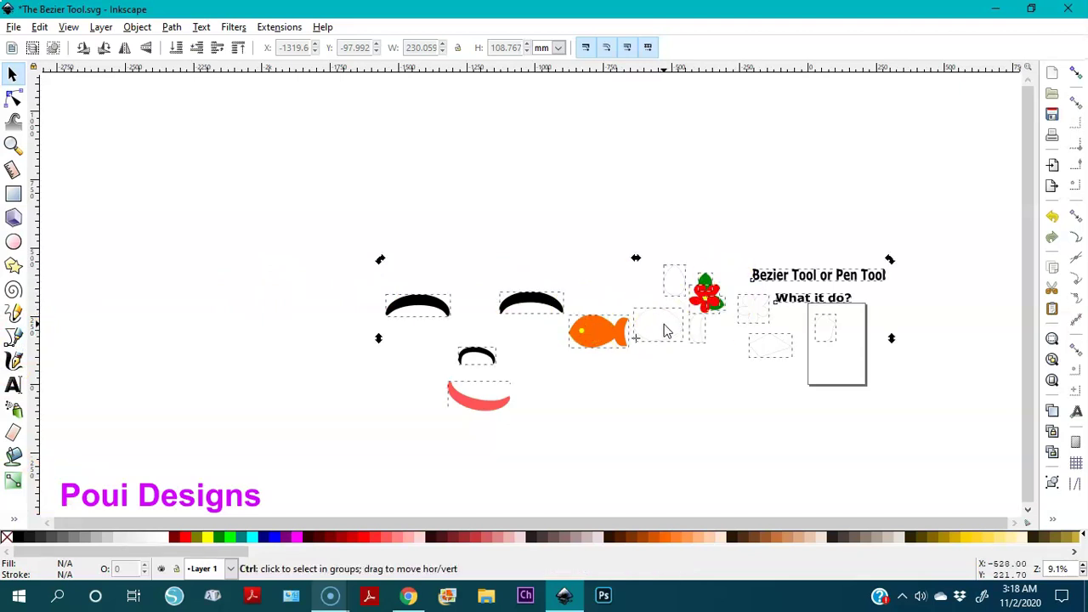
key(3)
click(697, 361)
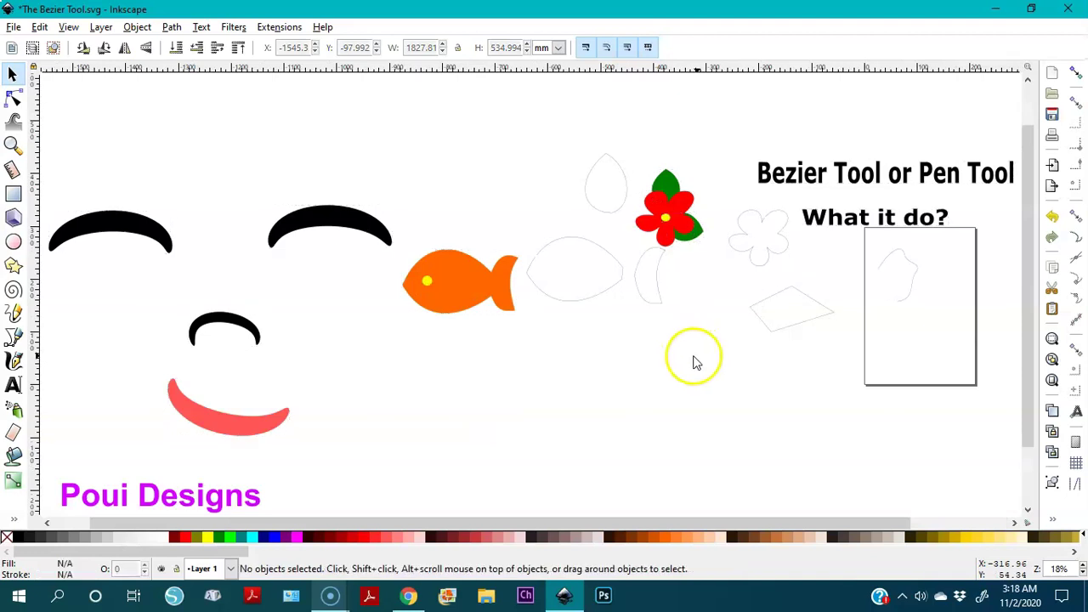
click(14, 338)
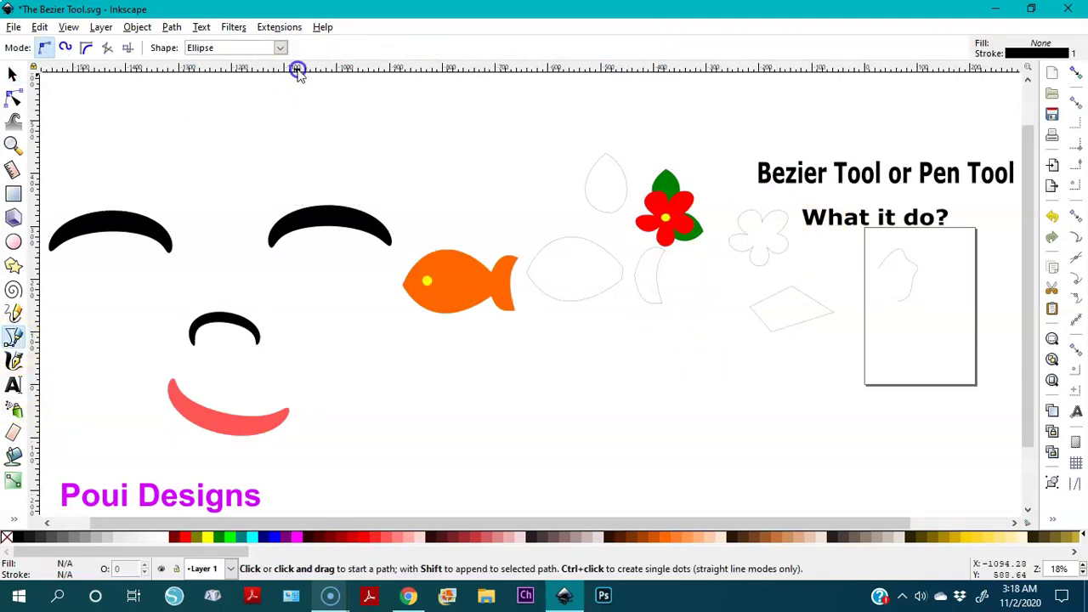
click(281, 48)
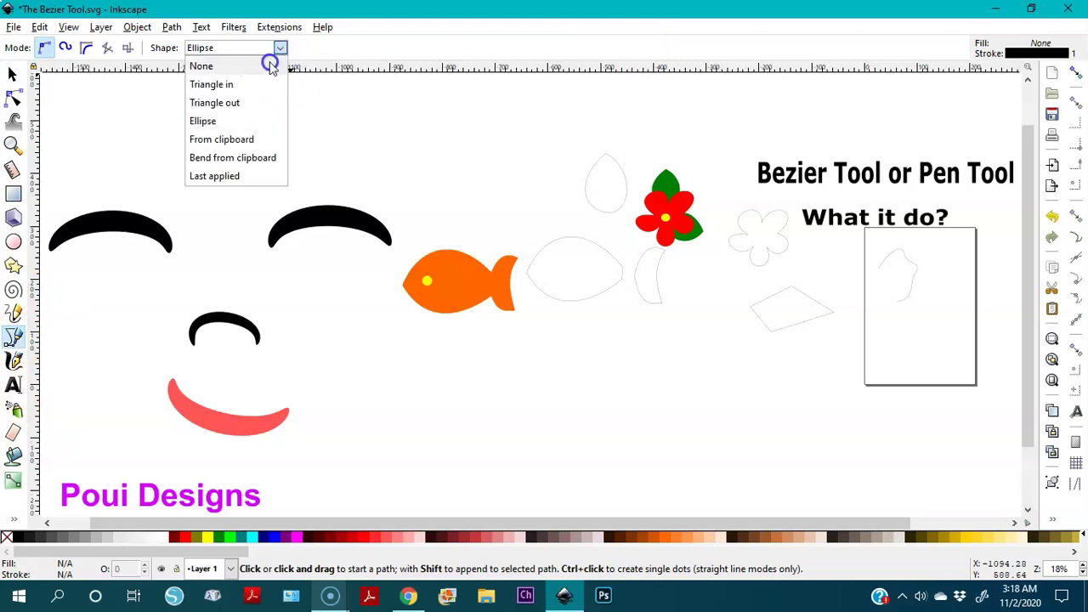
click(261, 65)
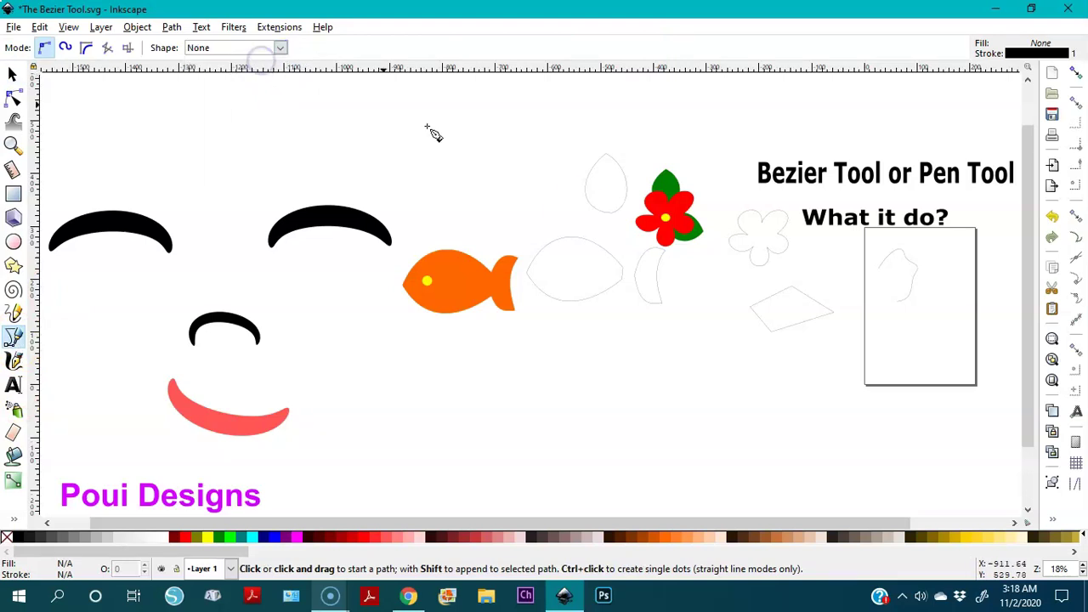
click(589, 327)
click(612, 414)
click(690, 367)
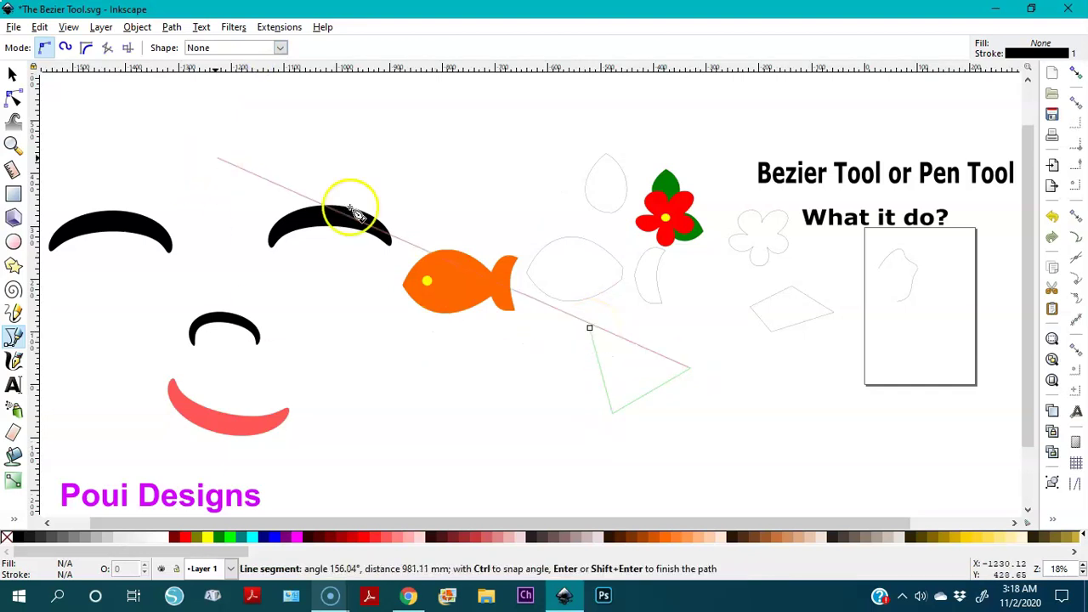
click(591, 329)
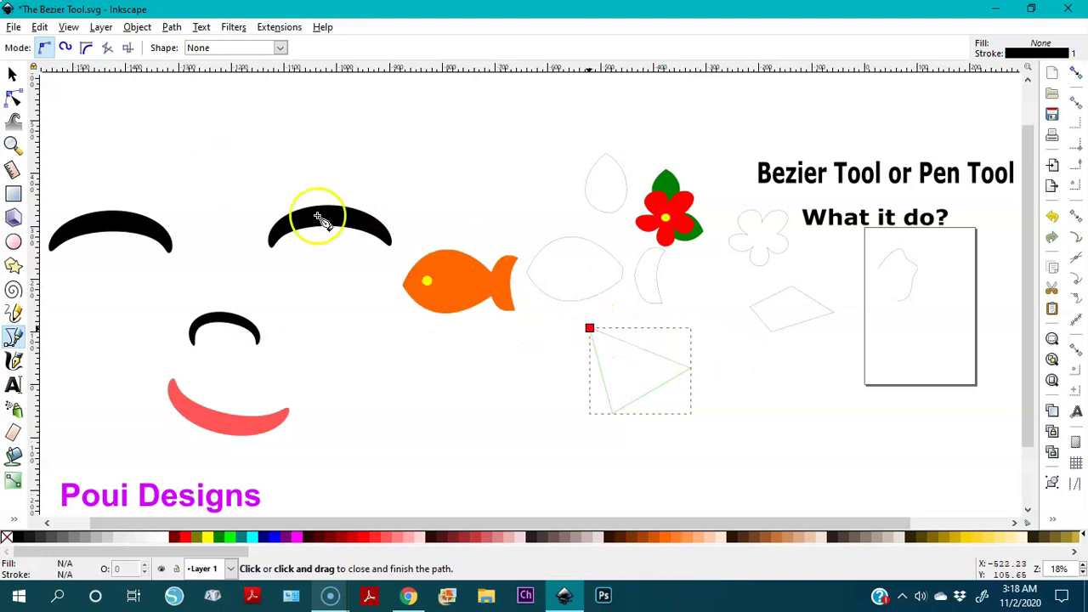
Set the Bezier tool's Shape option back to Ellipse
click(280, 48)
click(241, 120)
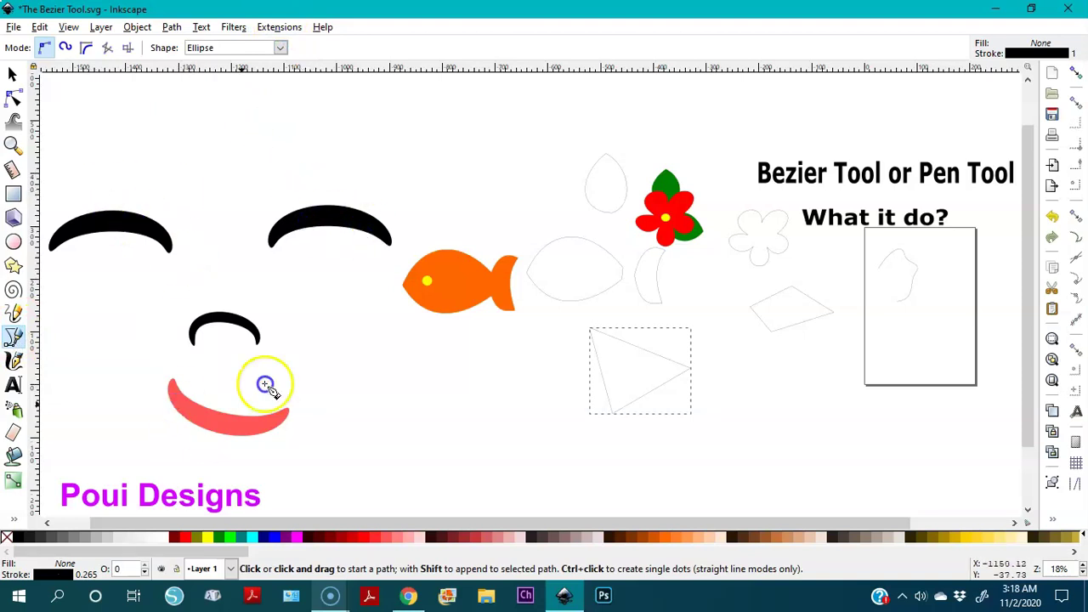
key(minus)
key(minus)
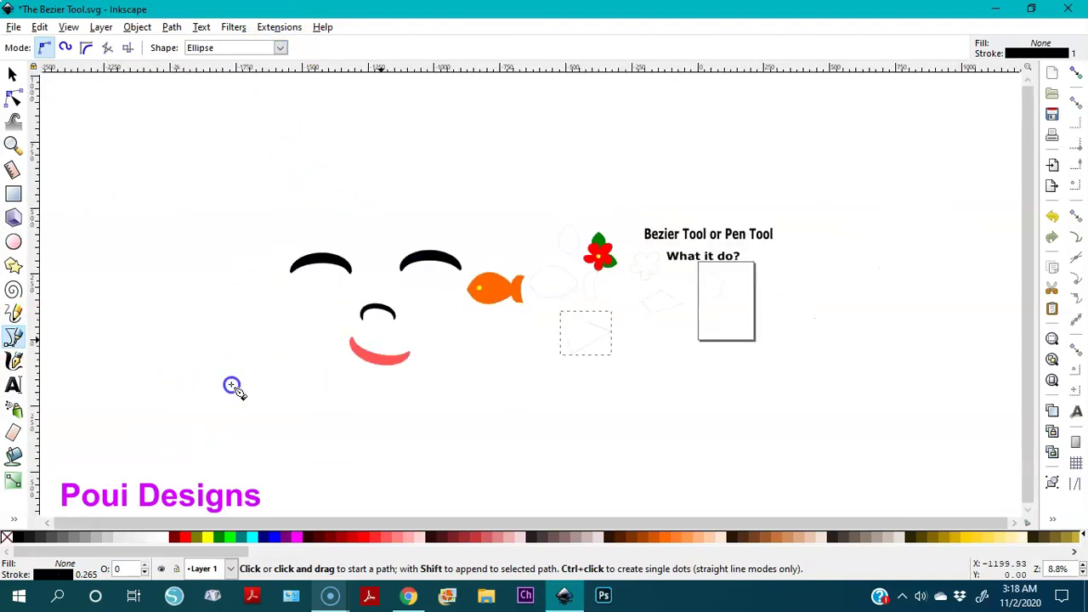
Return to the selection tool and save the drawing under its existing file name
click(10, 74)
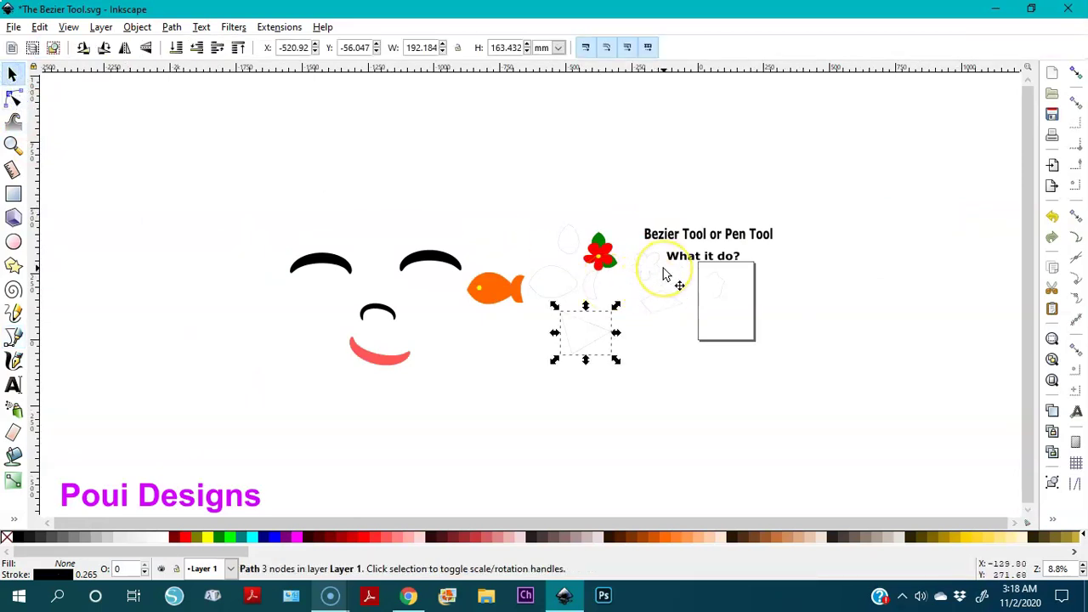
key(minus)
key(minus)
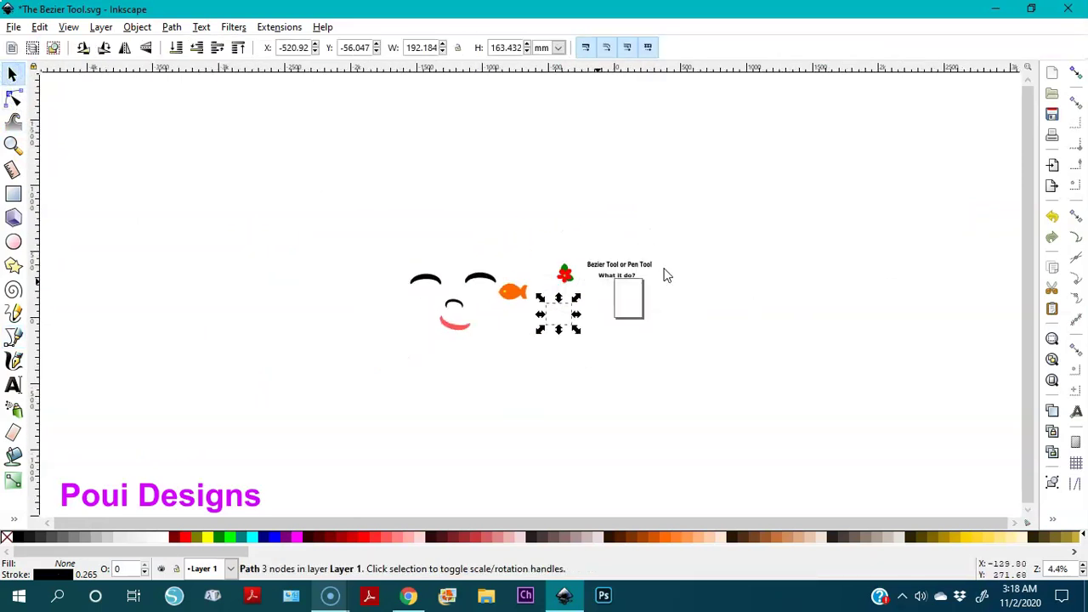
key(plus)
key(plus)
key(plus)
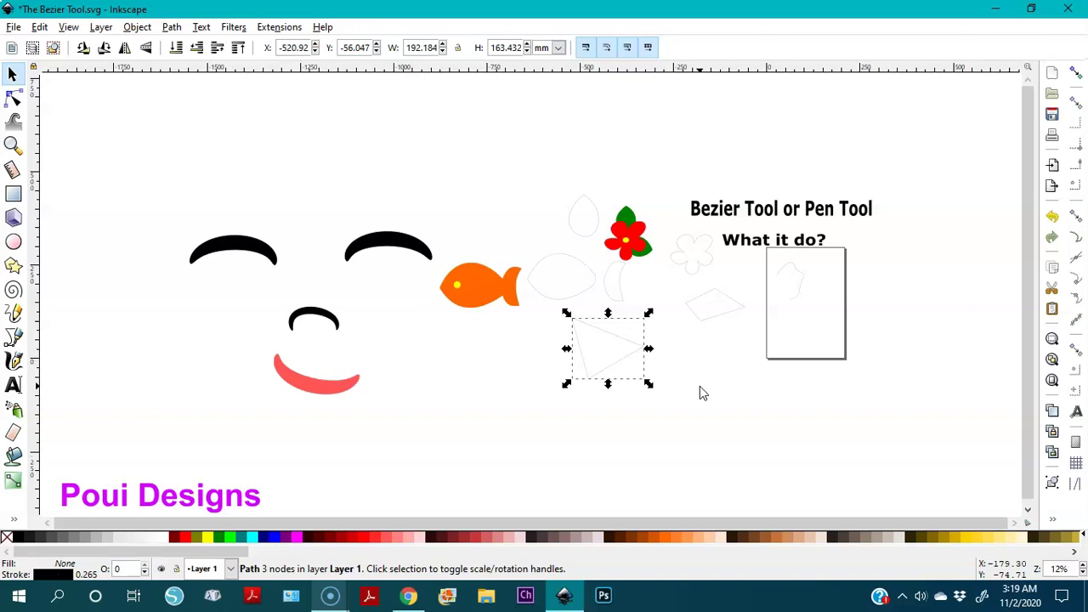
key(ctrl+s)
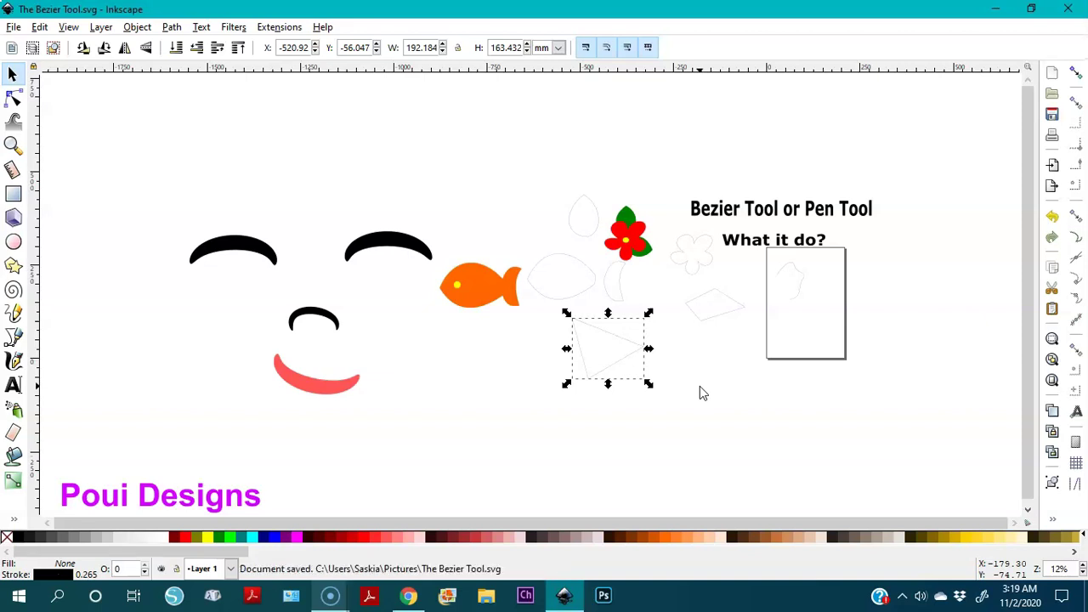